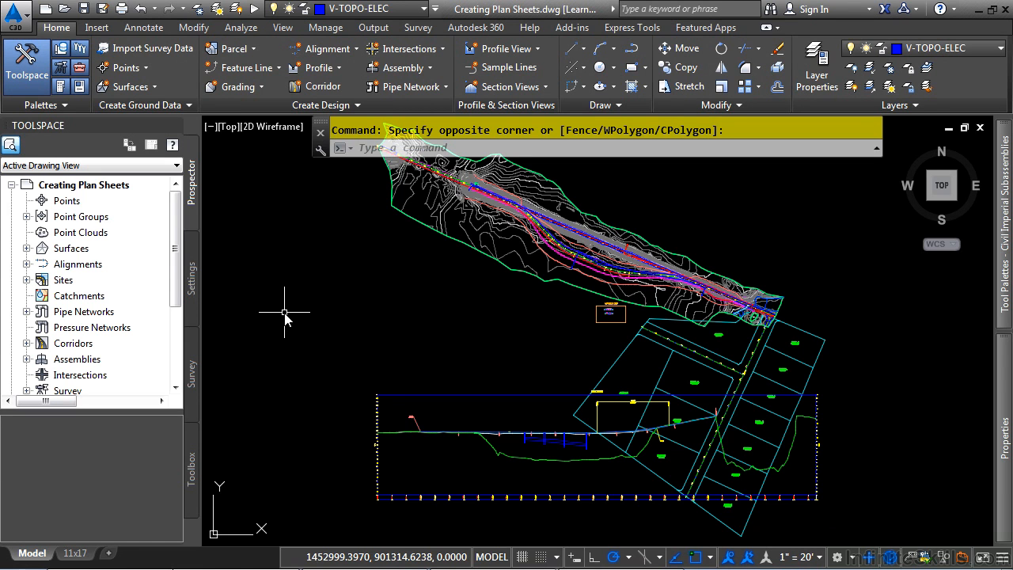
Open the command settings of CreateSheets from the View Frame Group commands in the drawing's settings tree
left_click(191, 307)
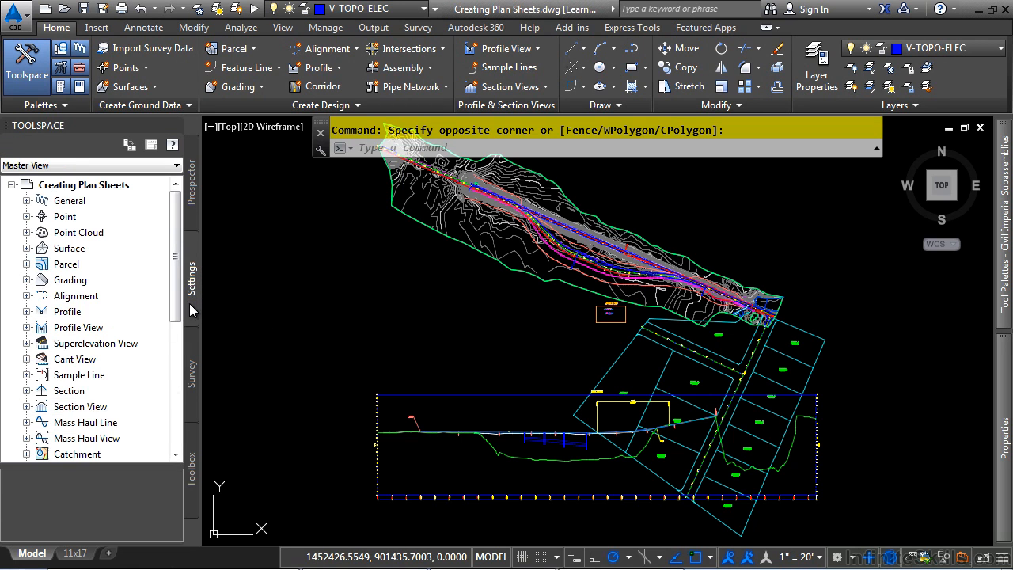
scroll(71, 364, "down", 6)
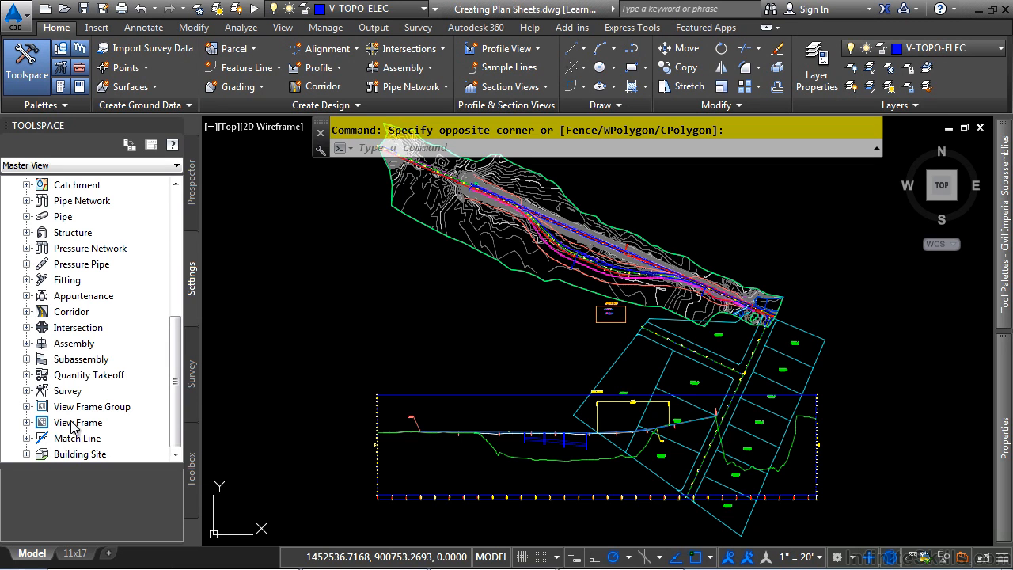
left_click(27, 407)
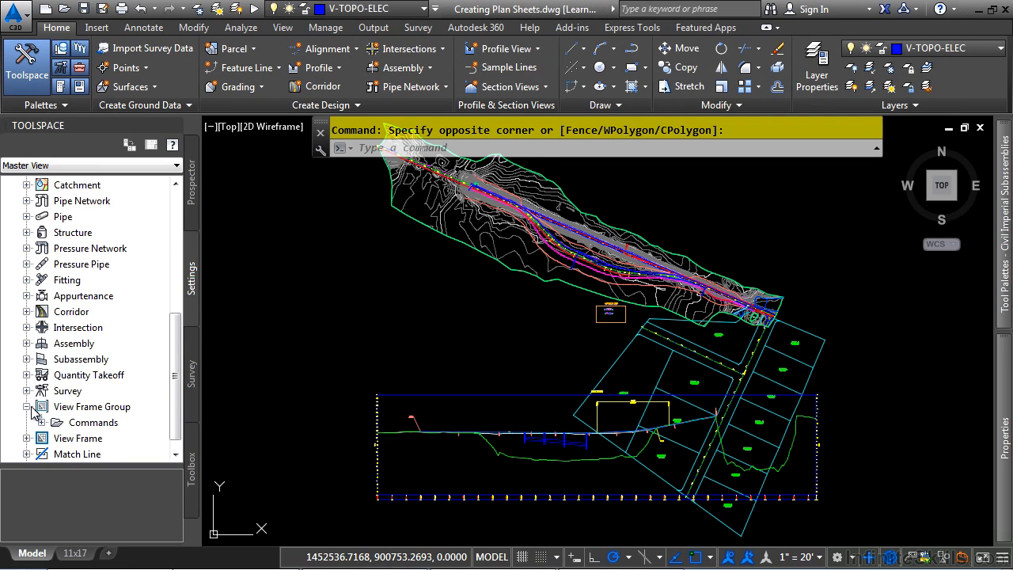
left_click(42, 422)
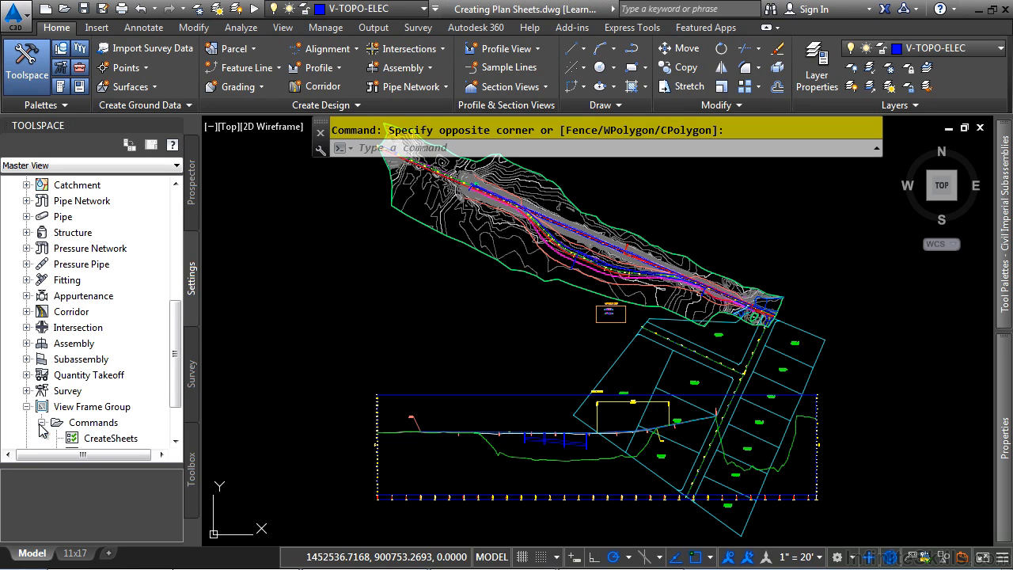
scroll(75, 399, "down", 2)
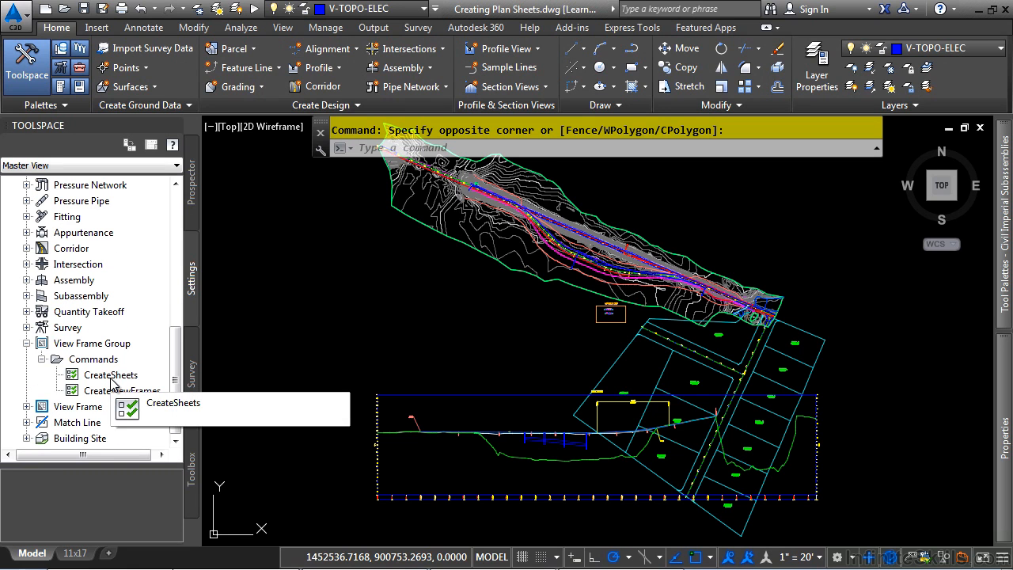
right_click(136, 376)
left_click(155, 381)
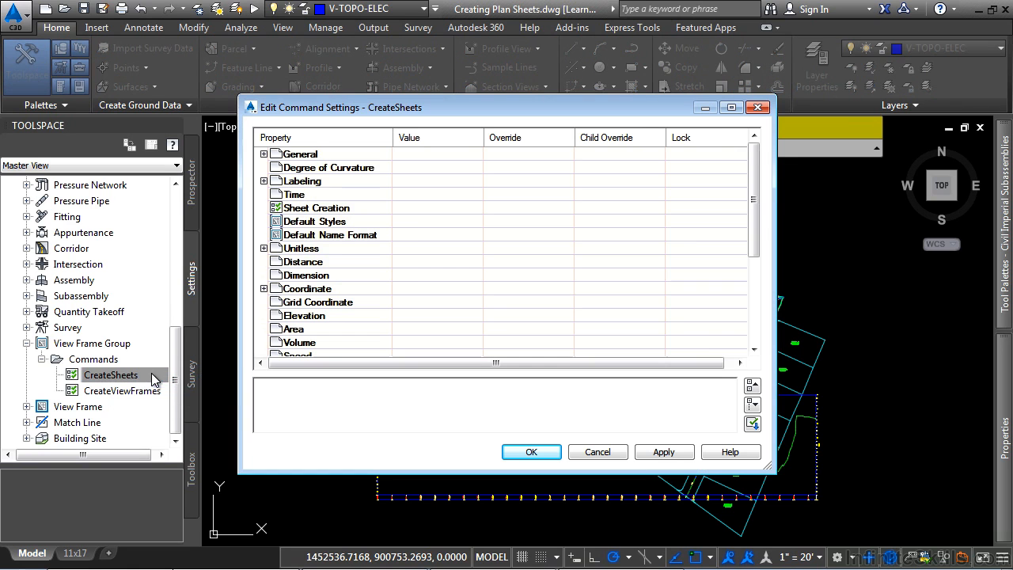
Review the Sheet Creation and Default Styles properties of the CreateSheets command, closing the settings without changes
left_click(263, 208)
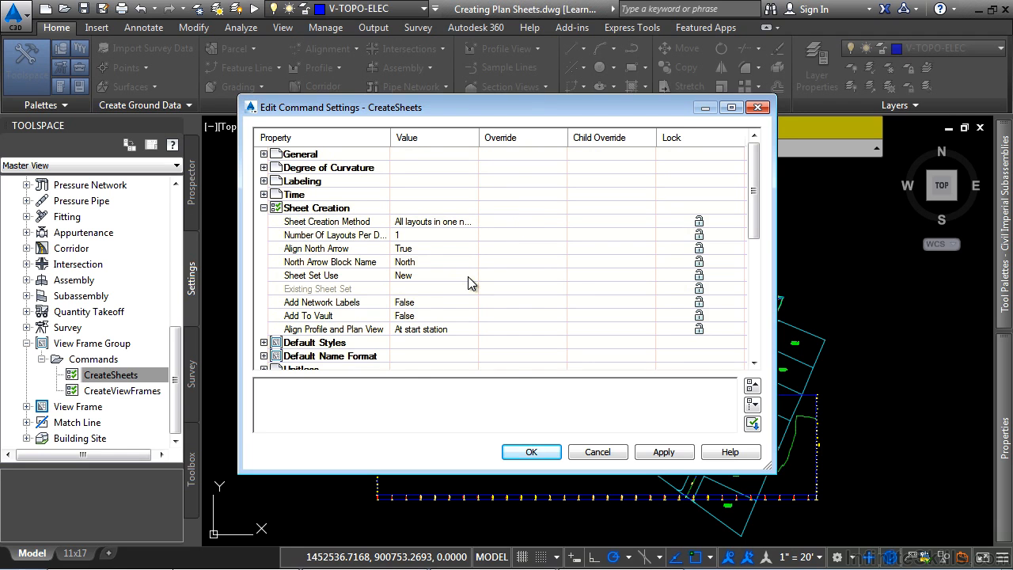
left_click(264, 343)
scroll(482, 281, "down", 2)
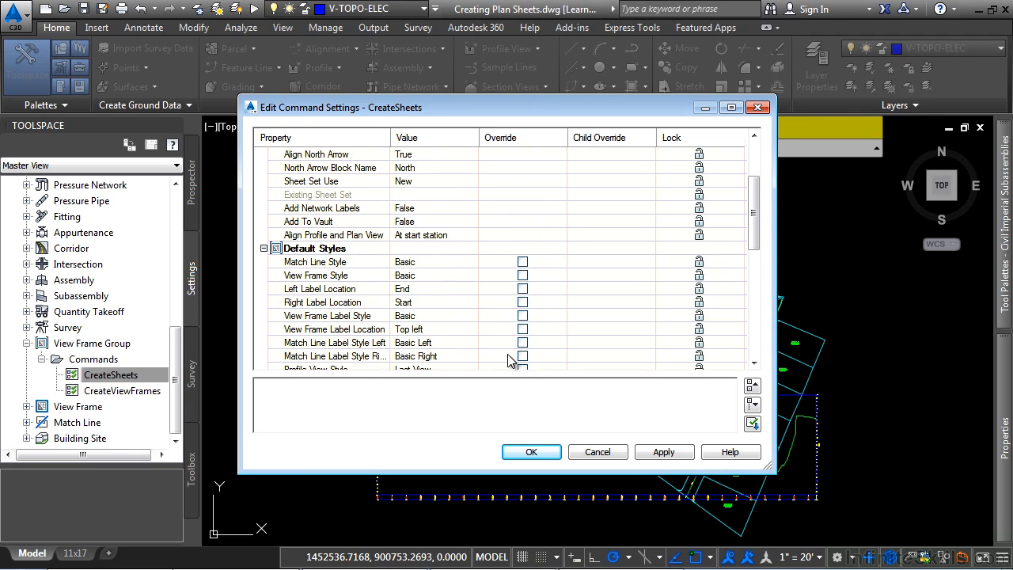
left_click(597, 452)
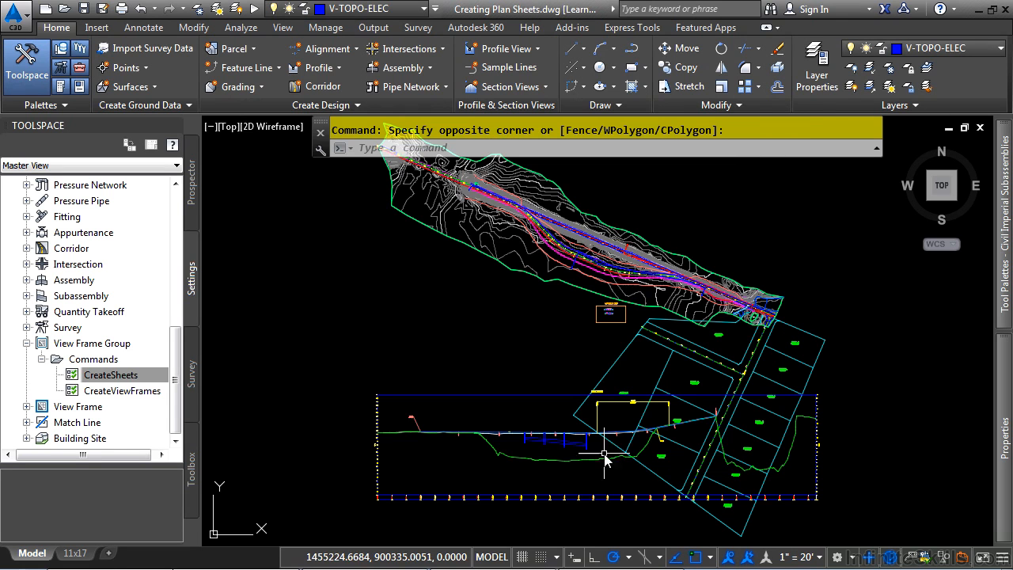
Examine the plan display settings of the Basic view frame style, including the View Frame Border component, without changing them
left_click(27, 343)
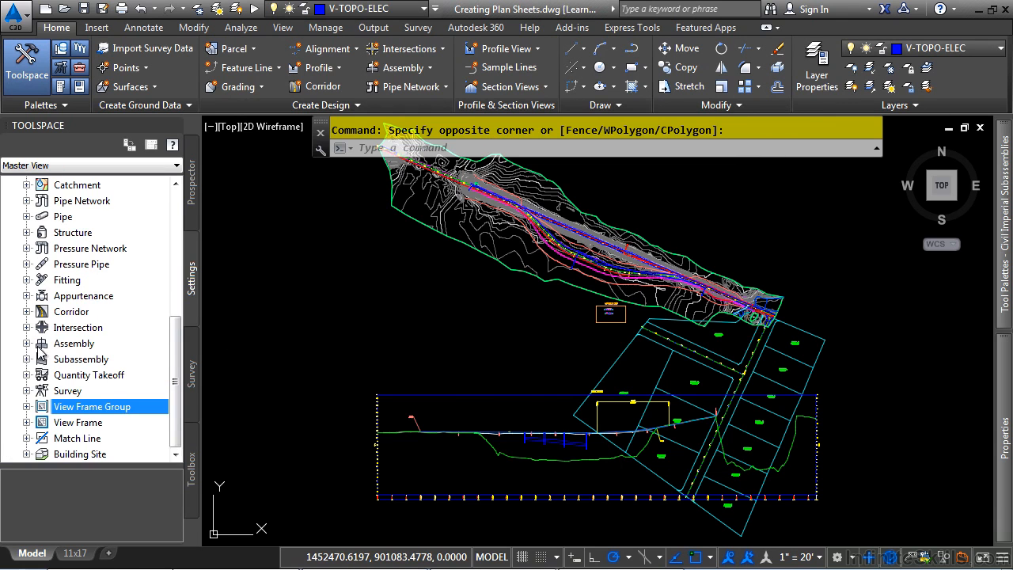
left_click(27, 422)
left_click(42, 438)
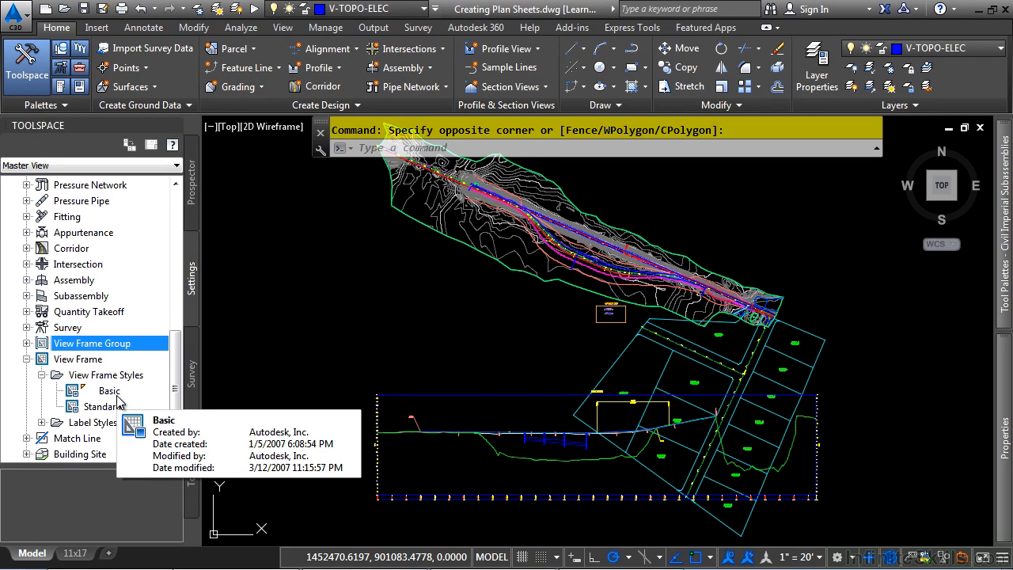
double_click(117, 395)
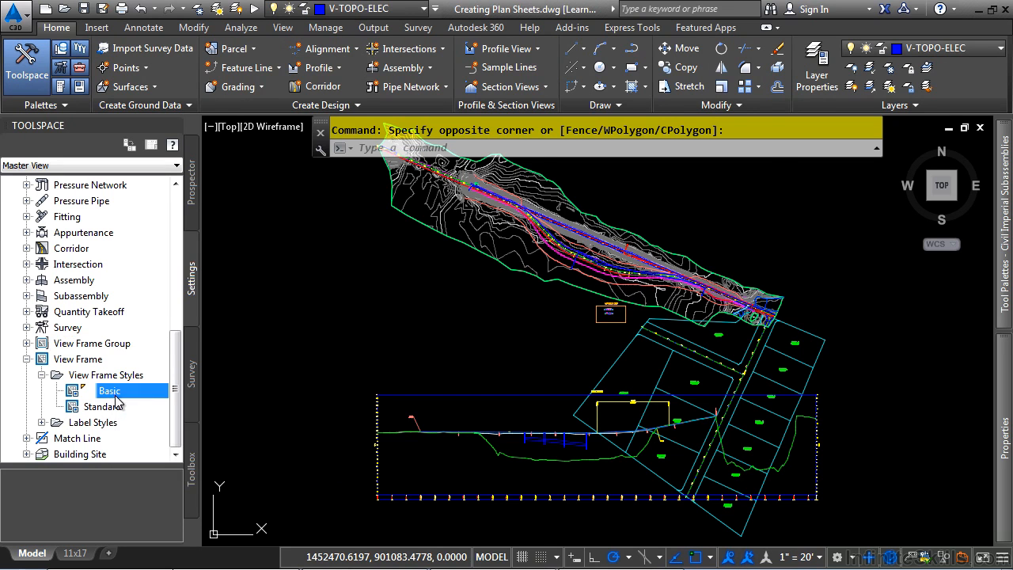
left_click(317, 132)
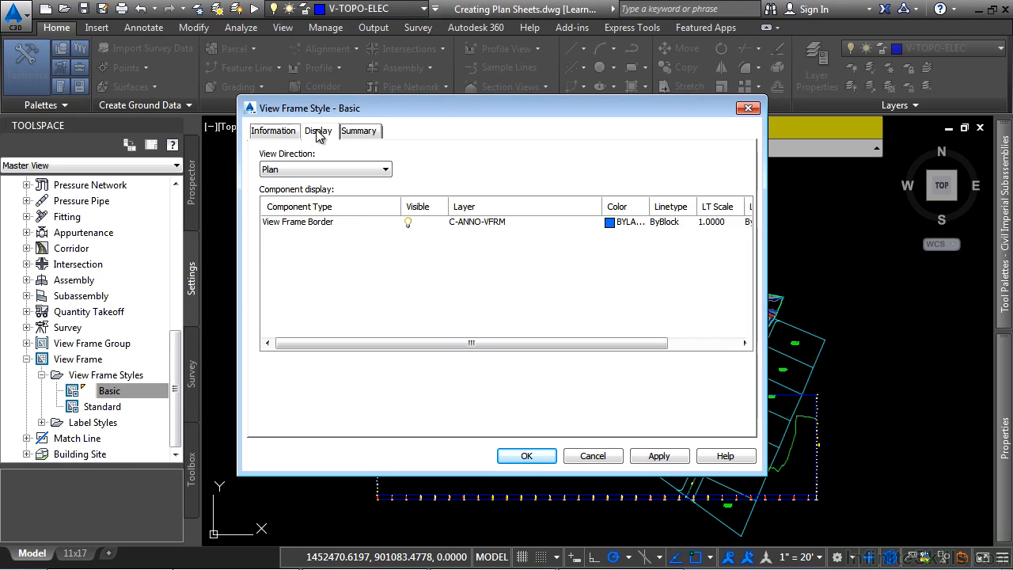
left_click(330, 224)
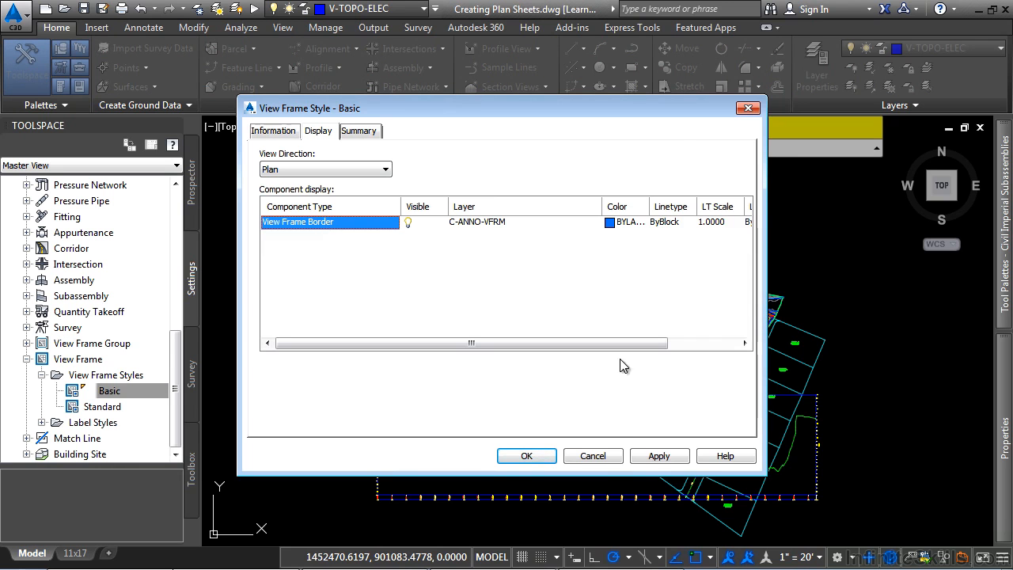
left_click(599, 456)
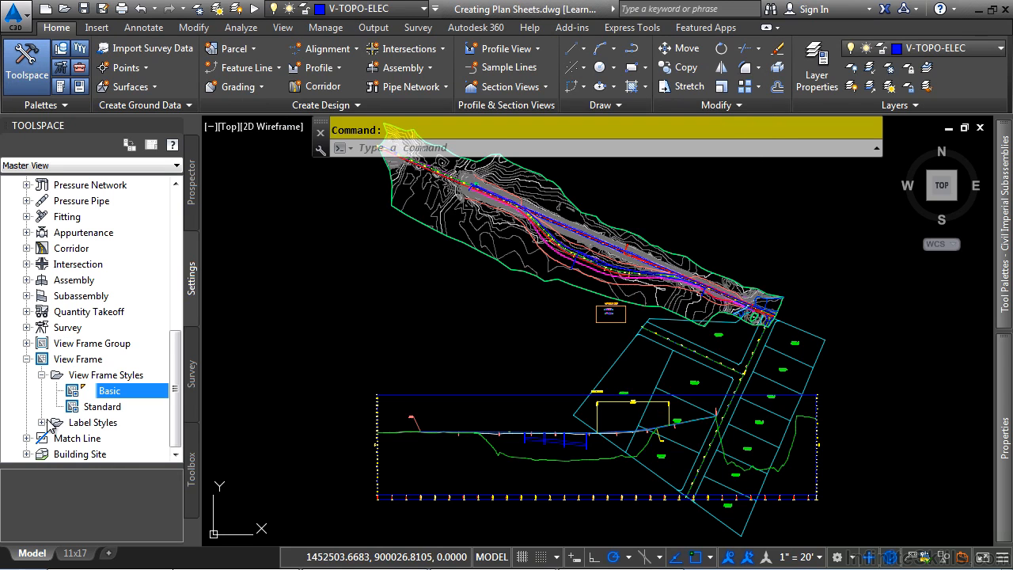
Examine the Basic match line style's plan display components and the match line mask's hatch settings, leaving them unchanged
left_click(26, 358)
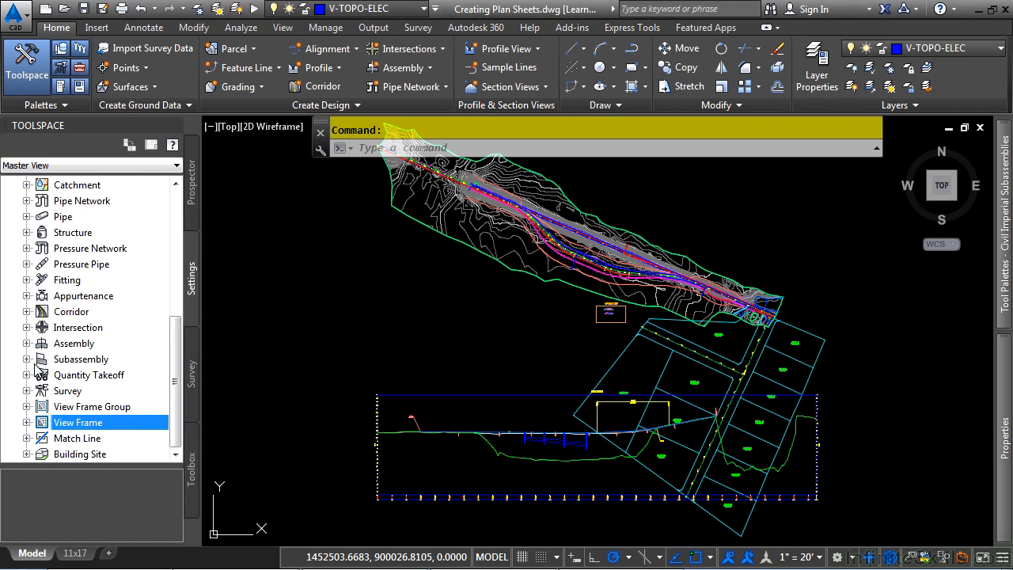
left_click(26, 438)
left_click(42, 423)
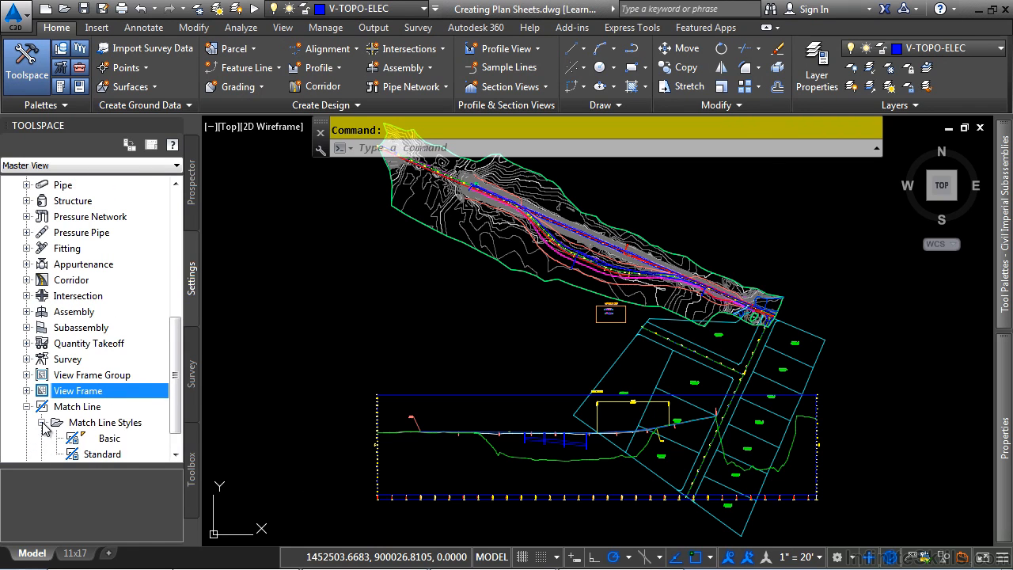
left_click(101, 441)
double_click(103, 440)
left_click(318, 131)
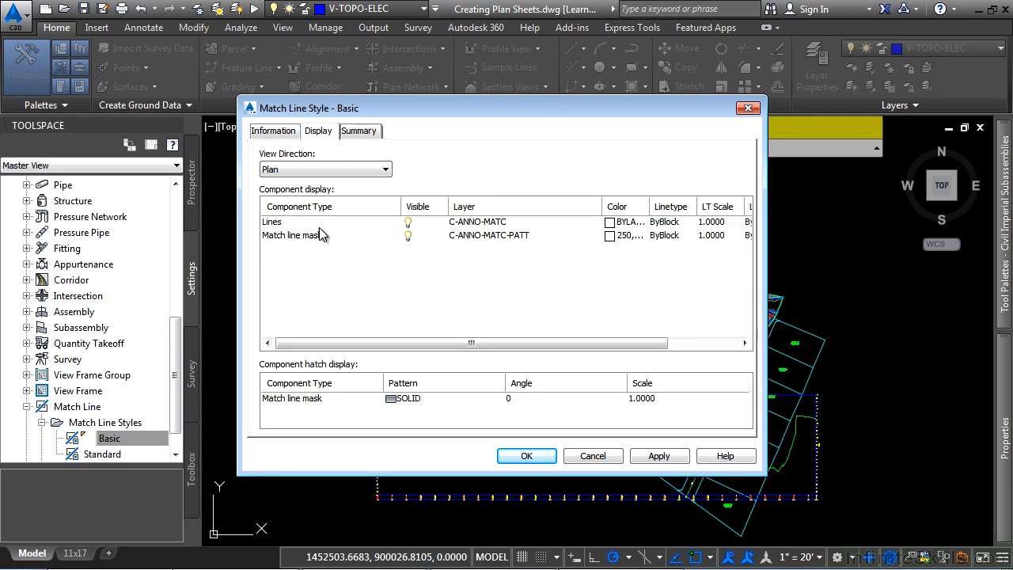
double_click(651, 198)
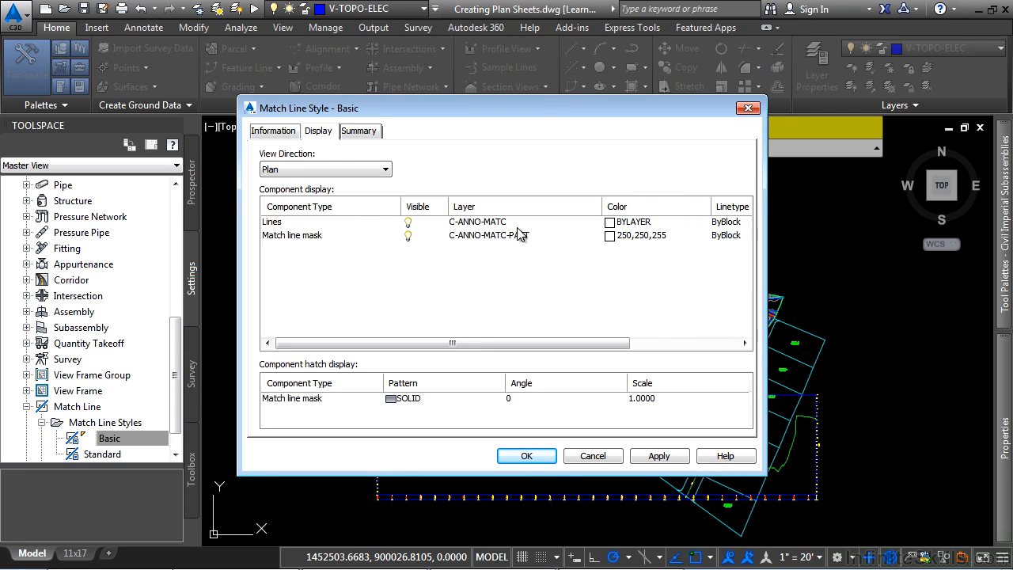
left_click(299, 237)
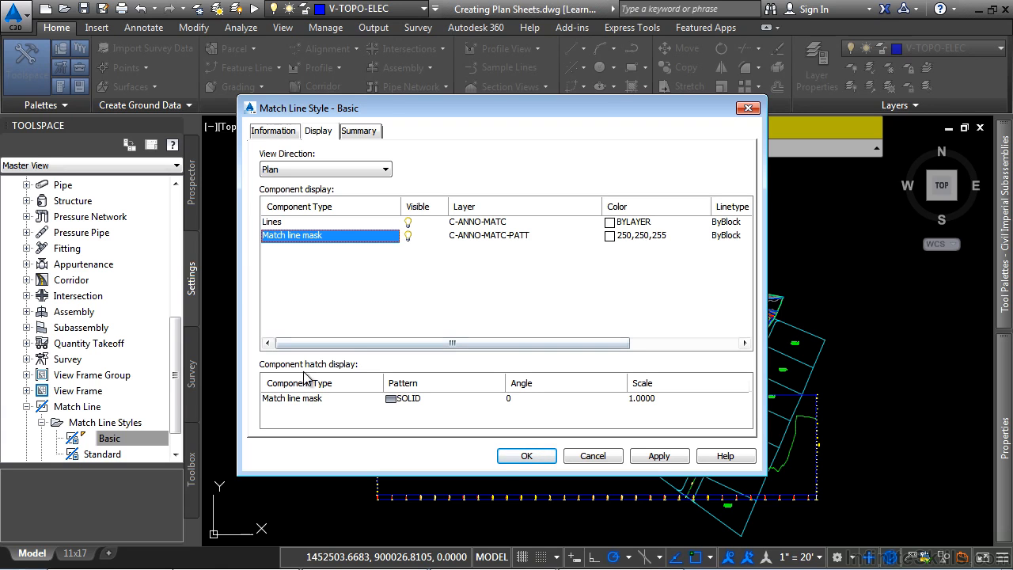
left_click(320, 399)
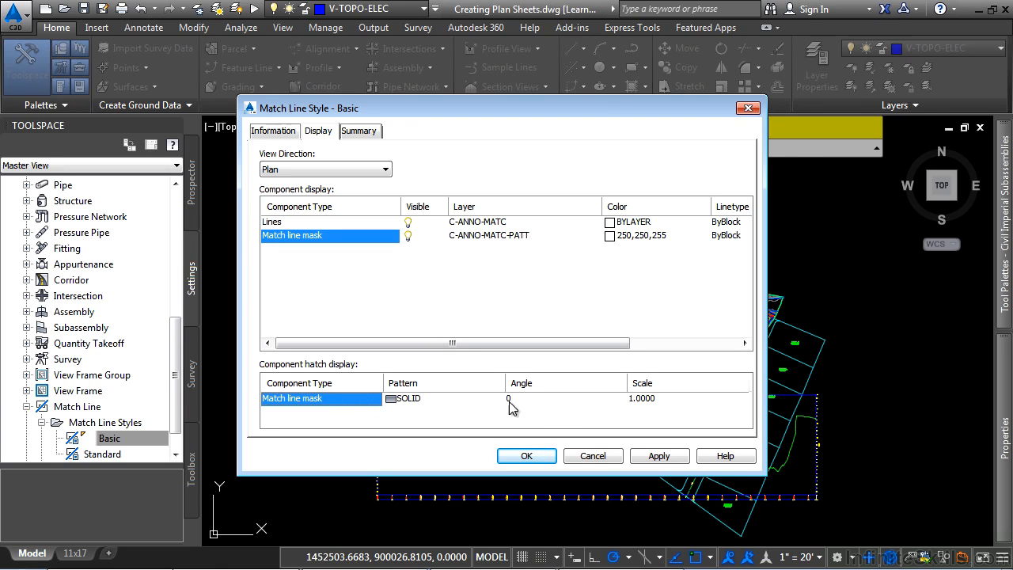
left_click(593, 457)
Expand the Match Line Left and Match Line Right label styles and open the Basic Left label style for viewing
scroll(111, 419, "down", 2)
left_click(42, 437)
left_click(56, 423)
scroll(59, 431, "down", 1)
left_click(57, 437)
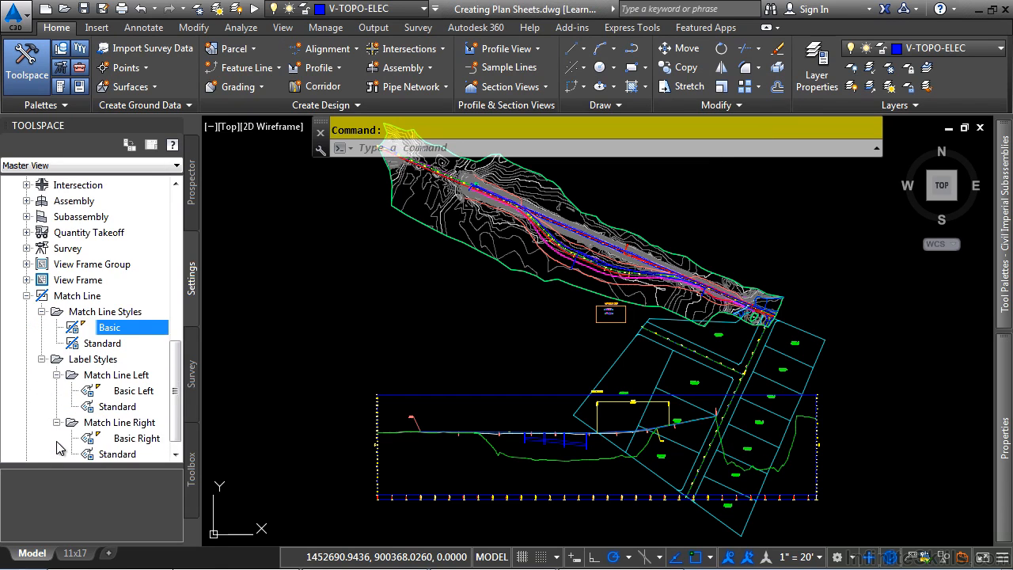
scroll(57, 448, "down", 1)
double_click(138, 378)
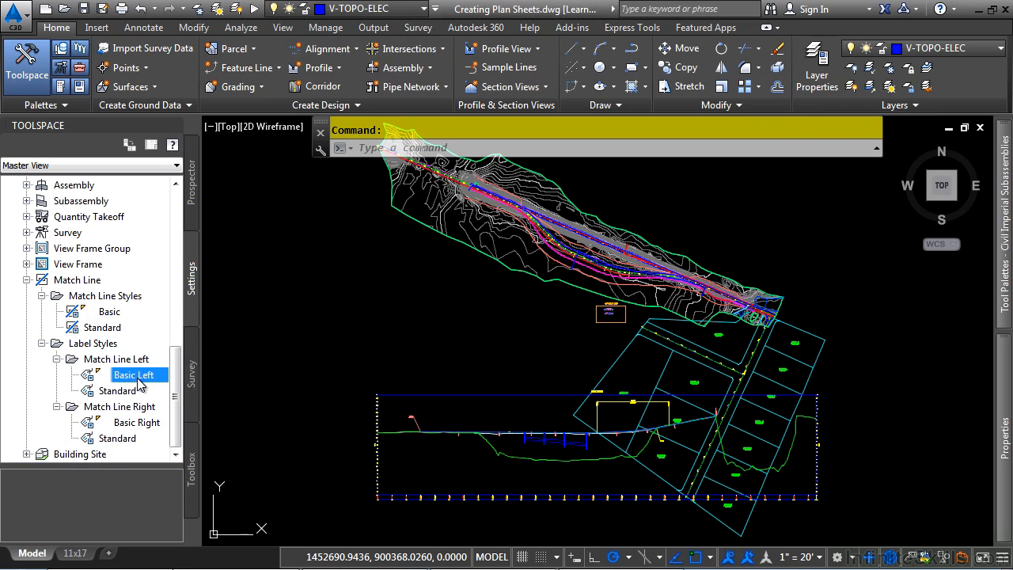
Inspect the Match Line Text component's preview and contents in the Basic Left label style, cancelling both editors without changes
left_click(473, 297)
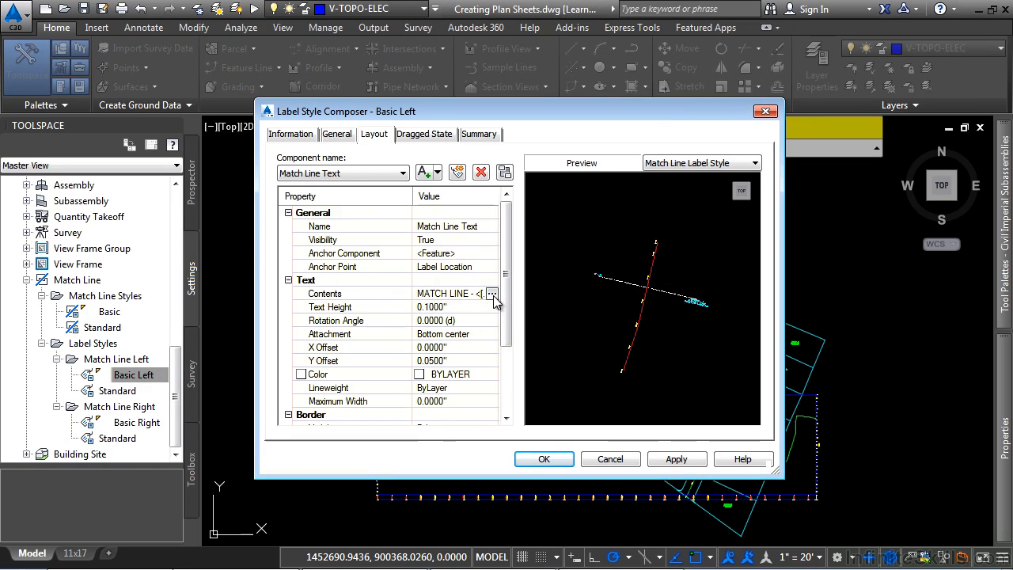
scroll(613, 332, "up", 3)
scroll(613, 332, "up", 3)
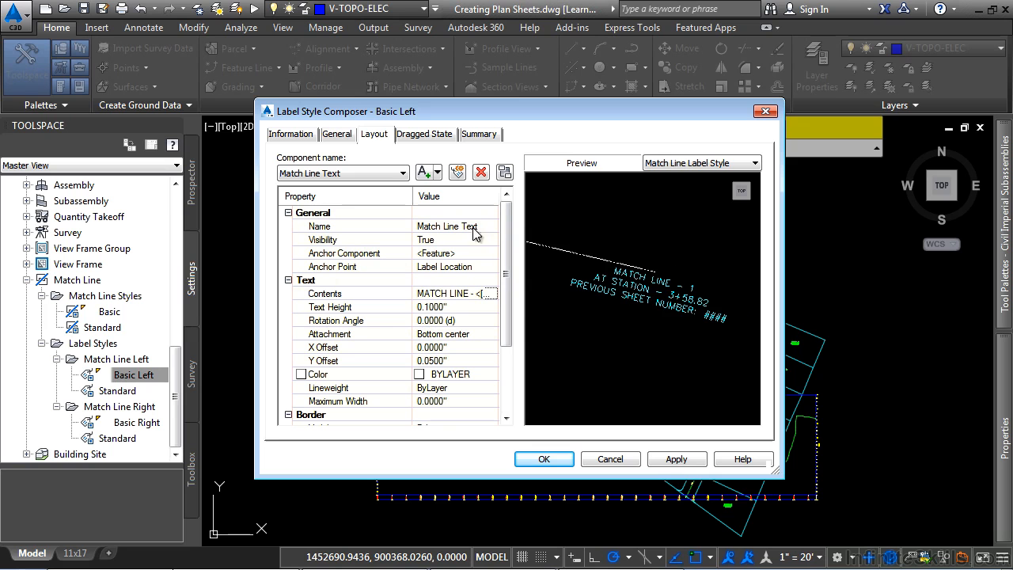
left_click(492, 294)
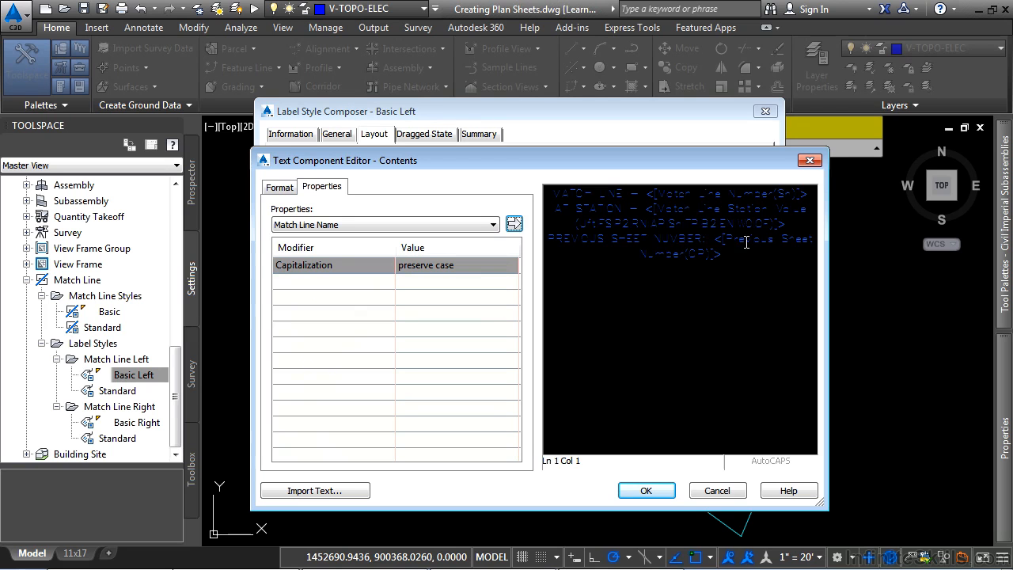
left_click(712, 490)
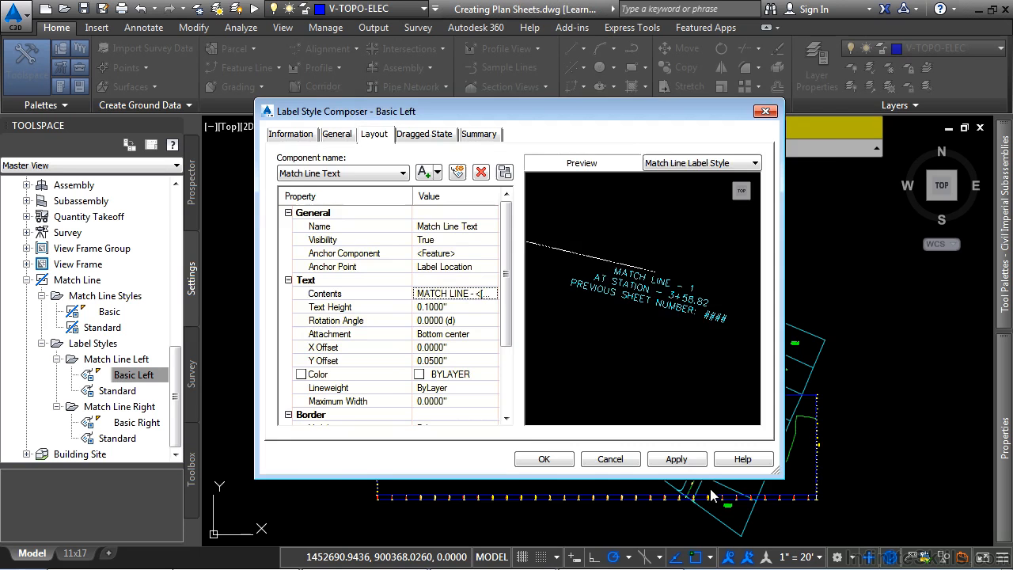
left_click(625, 460)
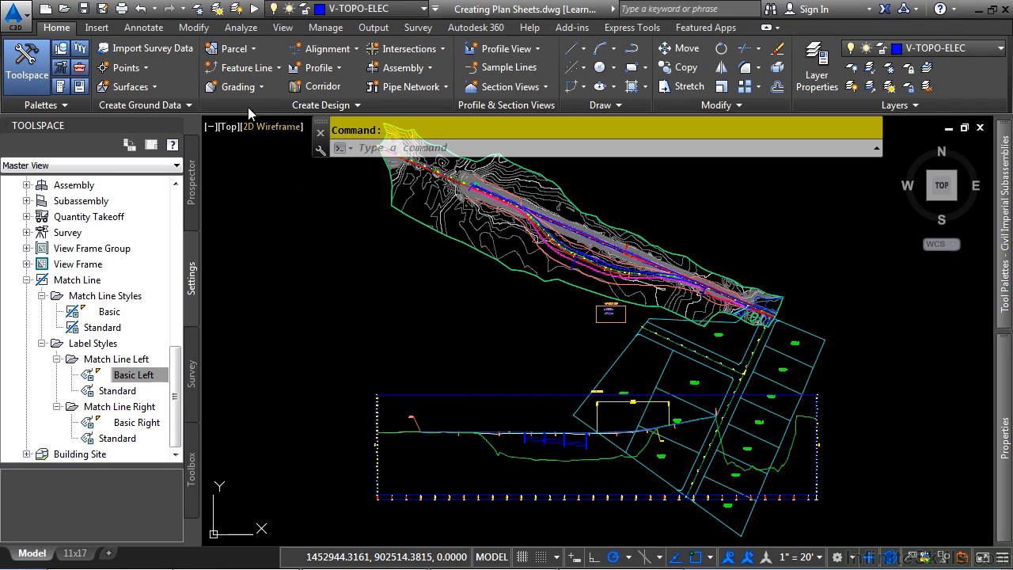
Open the drawing template Learning AutoCAD Civil 3D (Infinite Skills).dwt from the Drawings folder and switch its 22x34(P-P) layout to paper space
key("ctrl+o")
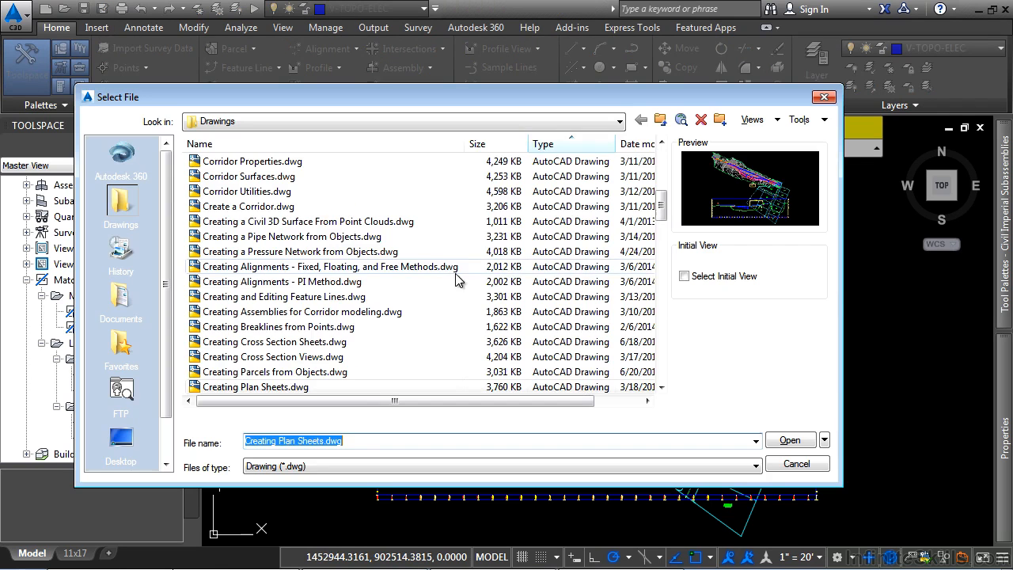
left_click(341, 467)
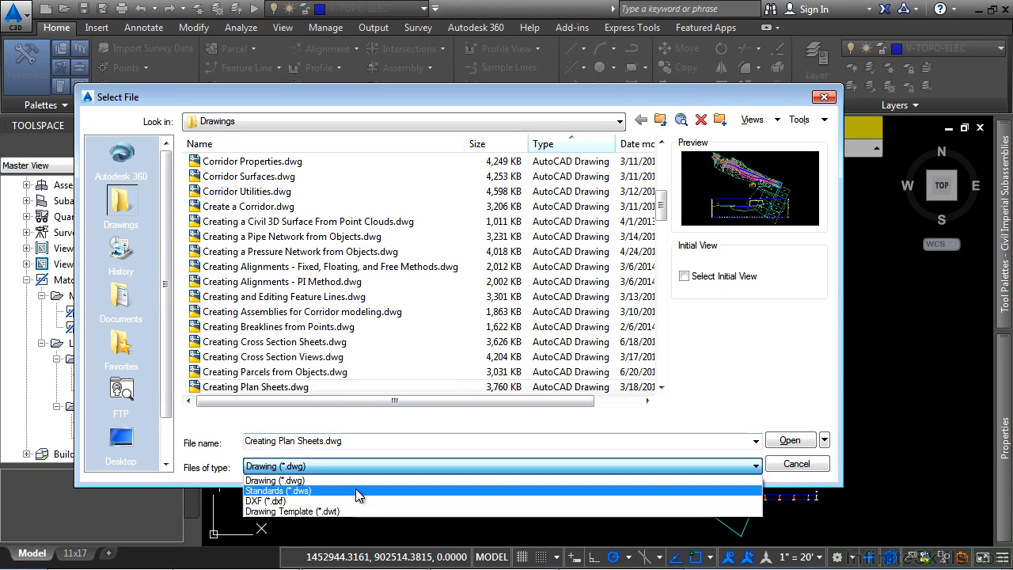
left_click(325, 511)
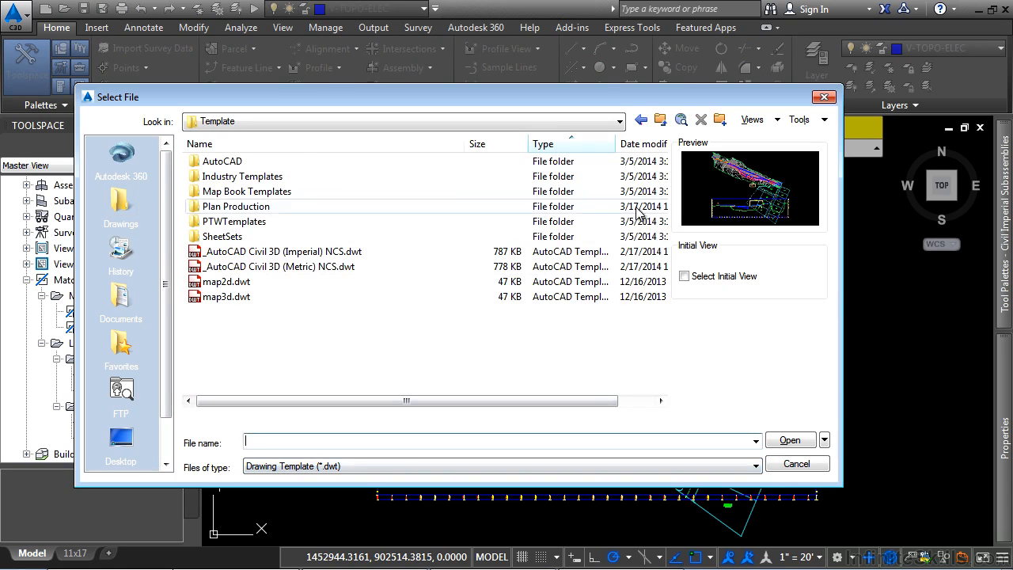
left_click(642, 120)
left_click(378, 125)
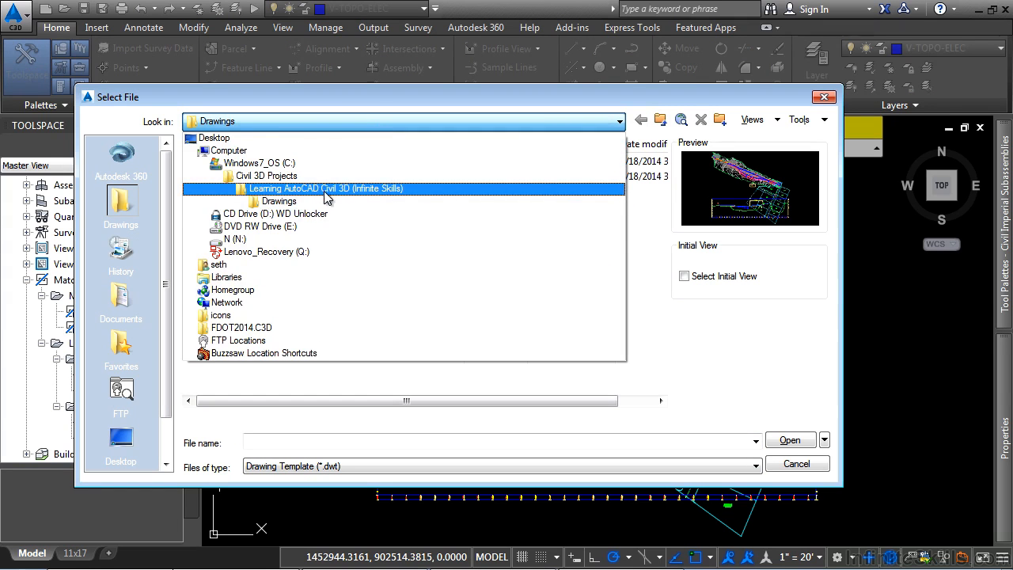
left_click(321, 201)
left_click(266, 177)
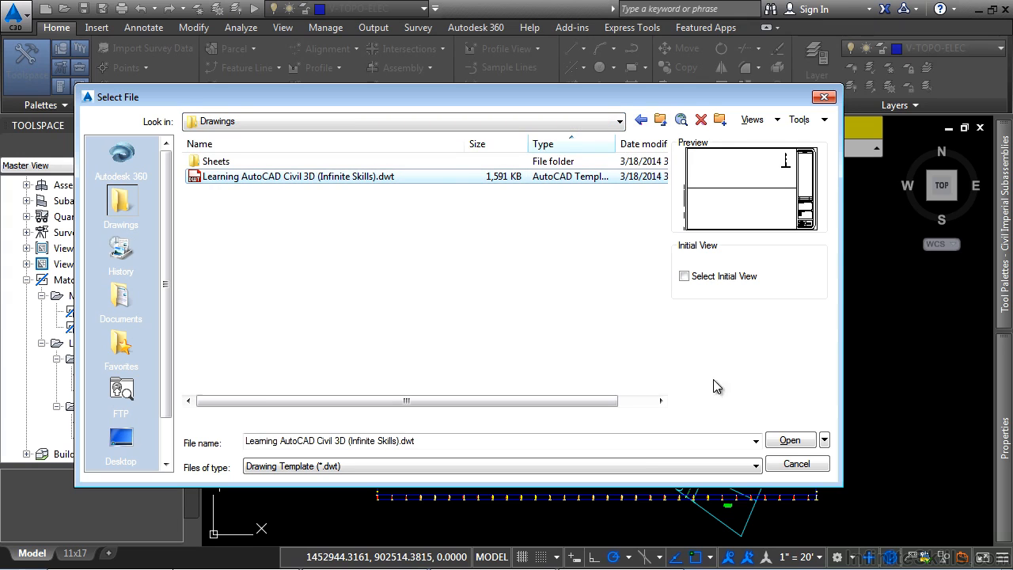
left_click(791, 445)
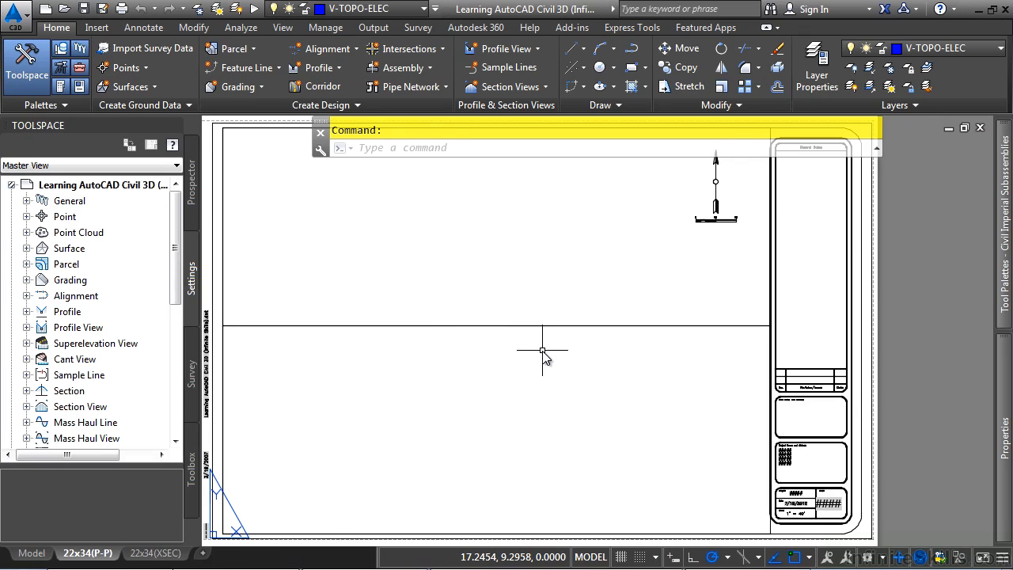
double_click(530, 326)
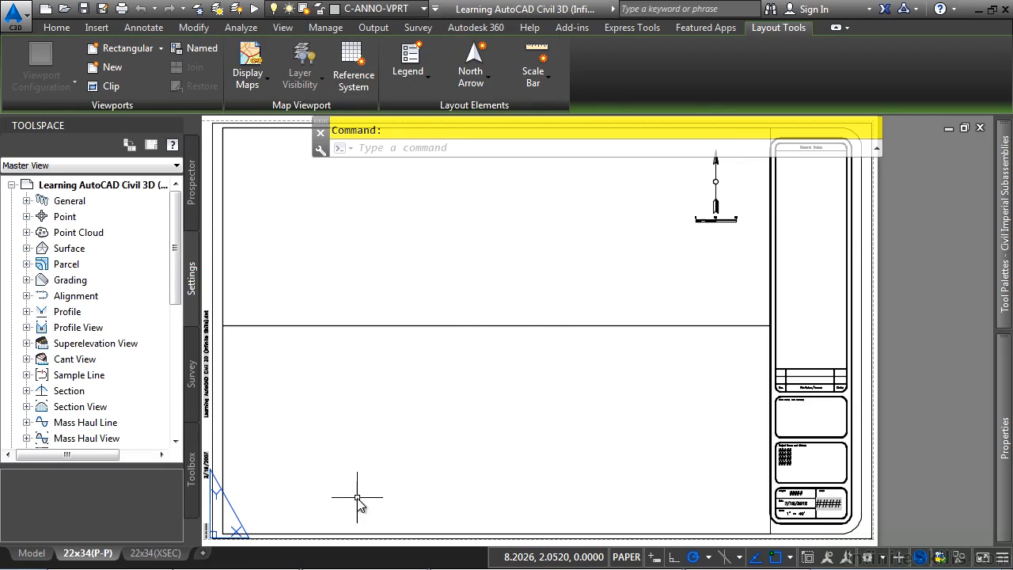
Look at the 22x34(XSEC) layout, return to 22x34(P-P), and check the Viewport Type options for the upper viewport
left_click(156, 553)
left_click(87, 553)
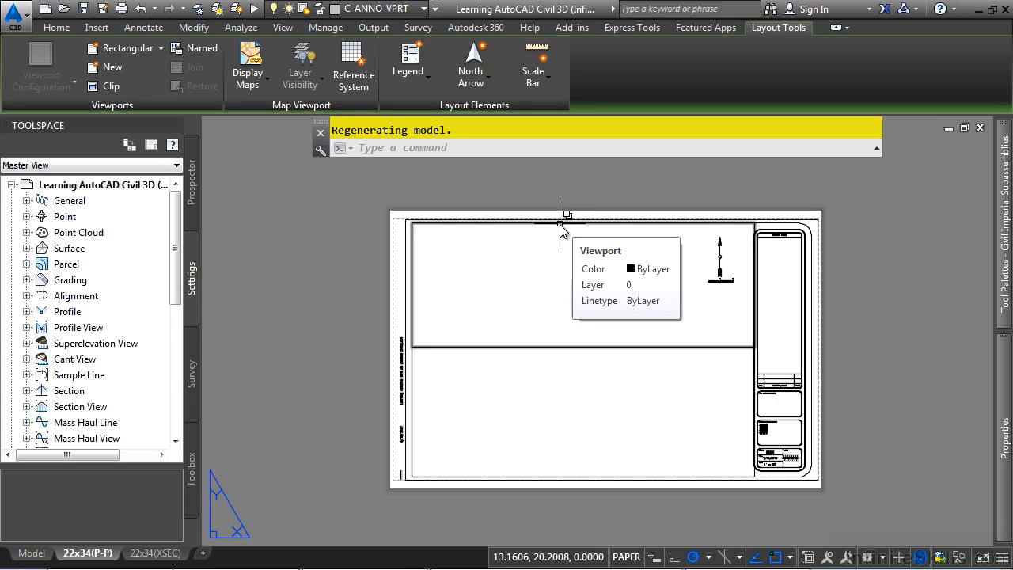
left_click(473, 222)
left_click(558, 262)
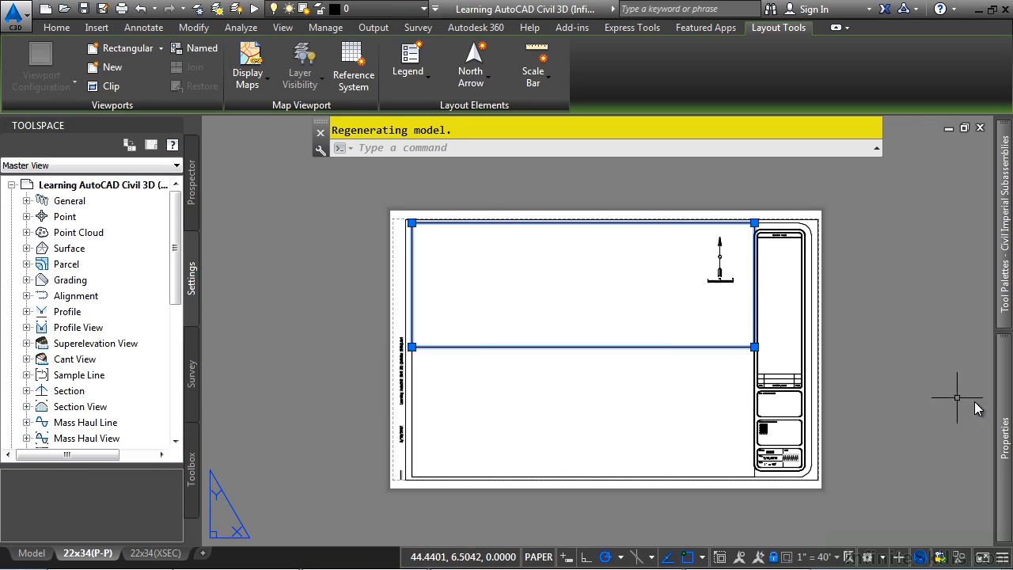
mouse_move(1003, 427)
scroll(916, 477, "down", 2)
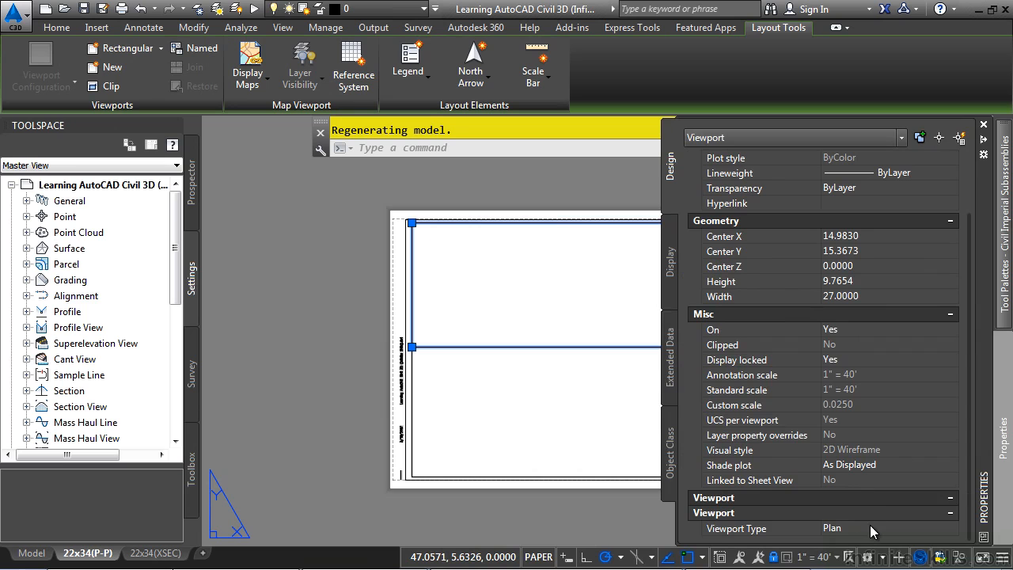
left_click(869, 524)
left_click(870, 525)
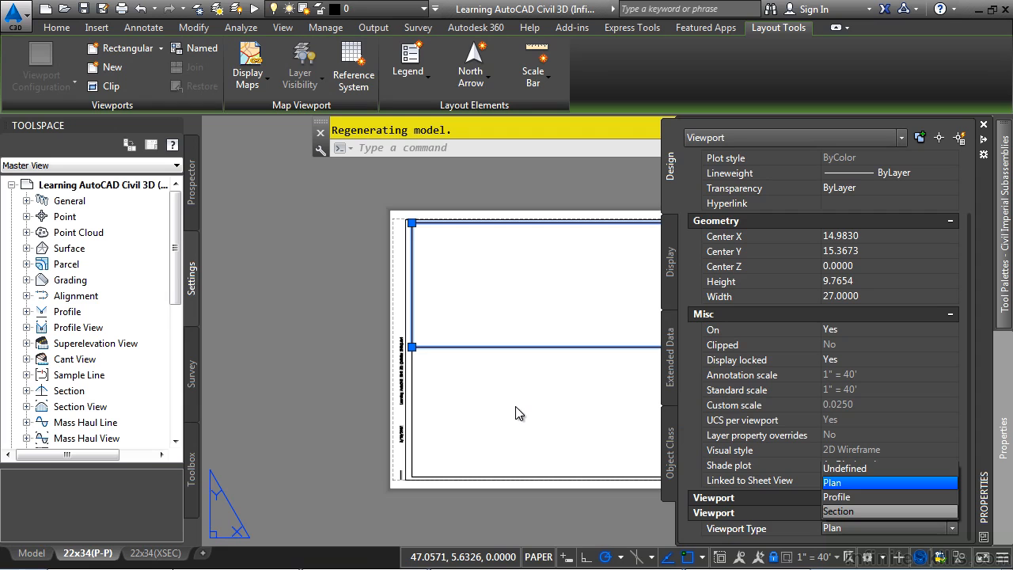
key("Escape")
key("ctrl+1")
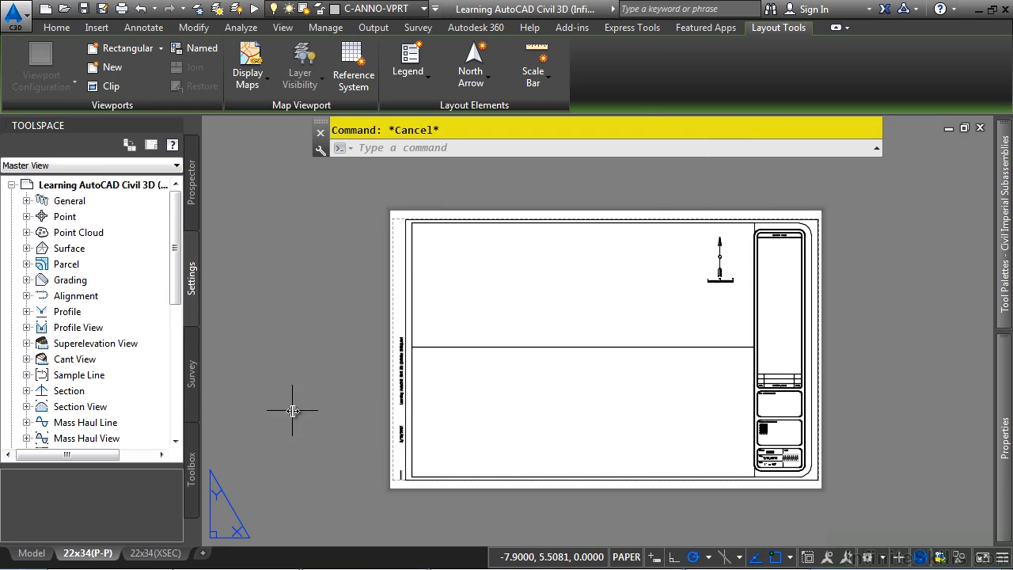
Examine the project, date, scale and sheet fields in the title block, and close the template drawing
scroll(691, 316, "up", 3)
scroll(693, 321, "up", 2)
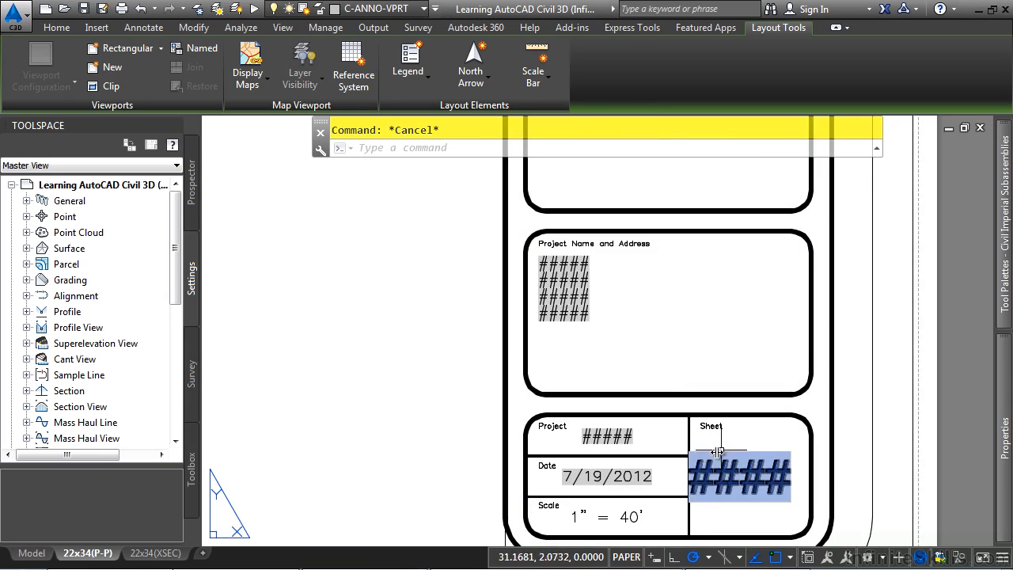
scroll(442, 436, "down", 2)
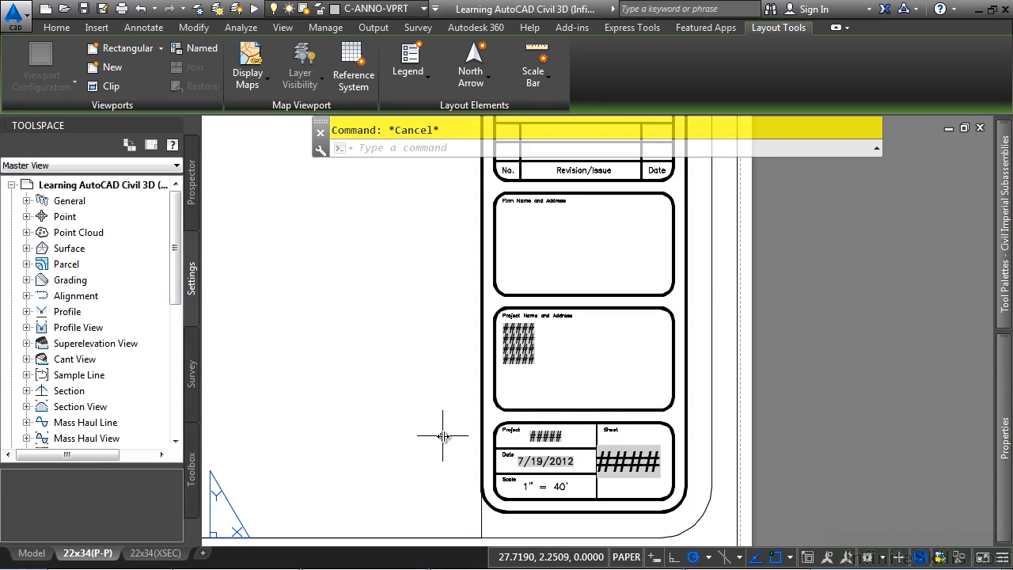
middle_click(618, 460)
middle_click(618, 460)
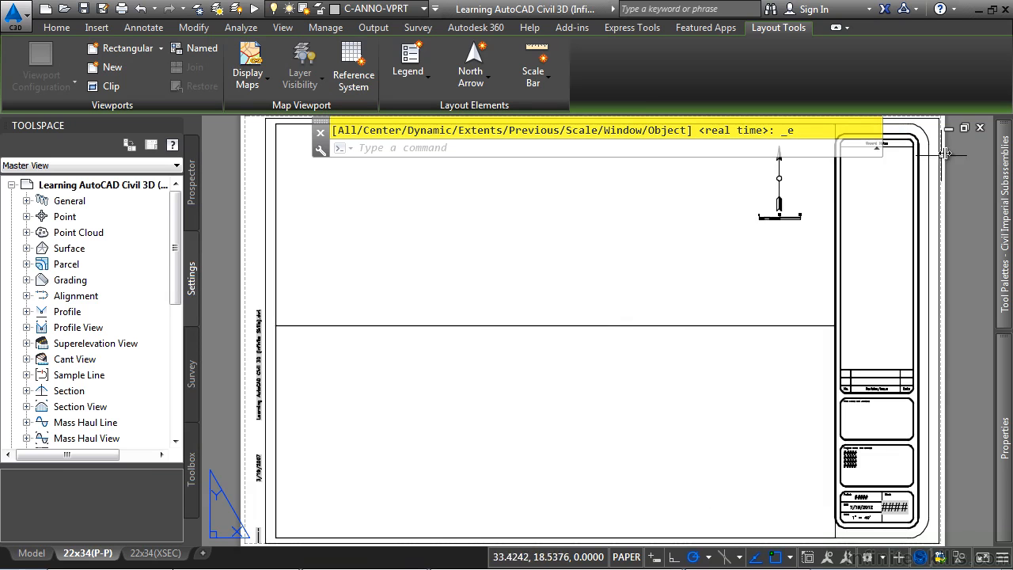
left_click(979, 126)
left_click(564, 334)
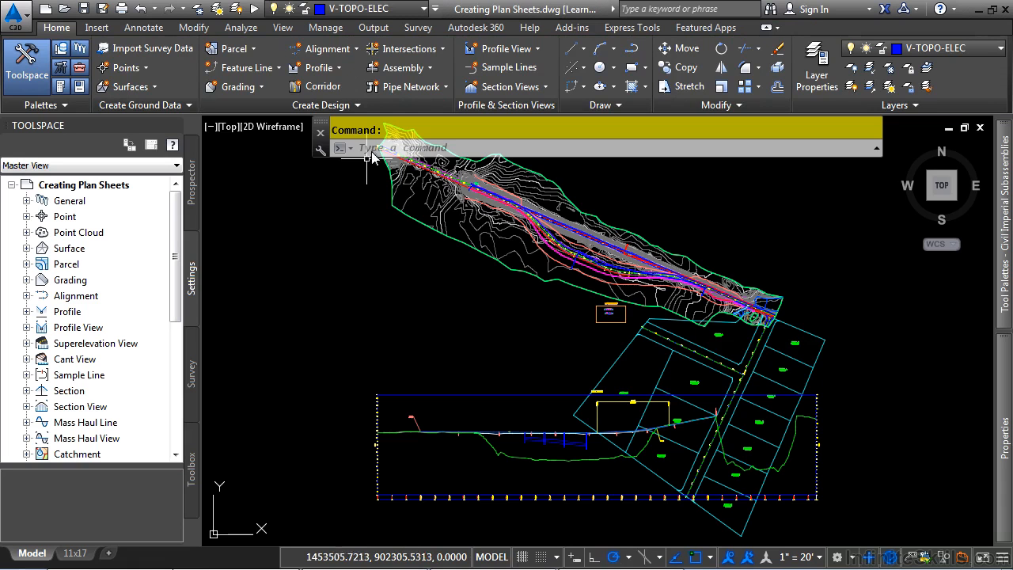
Start creating view frames for the Bypass 1 alignment with a user-specified station range starting at 300
left_click(384, 29)
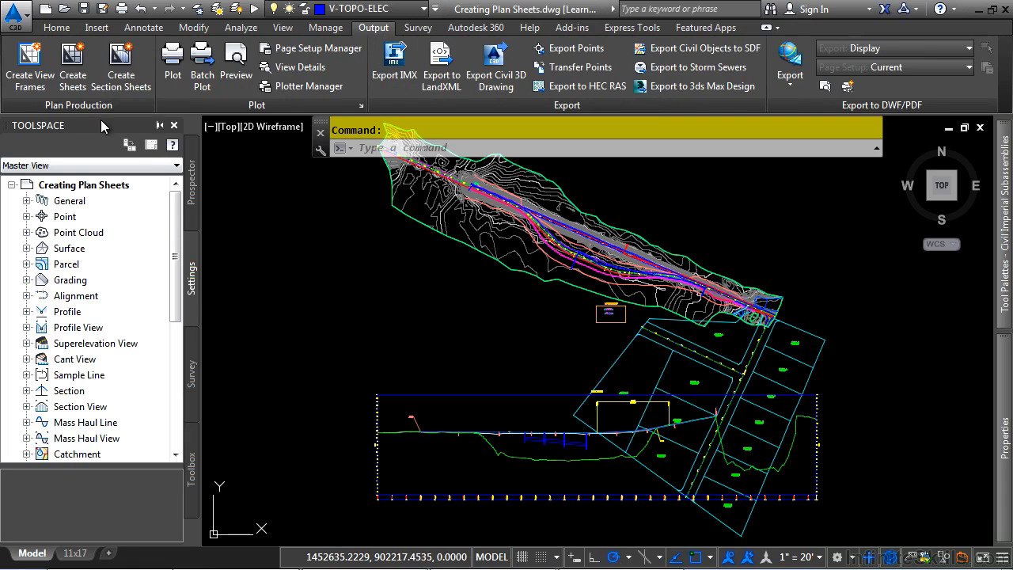
left_click(22, 79)
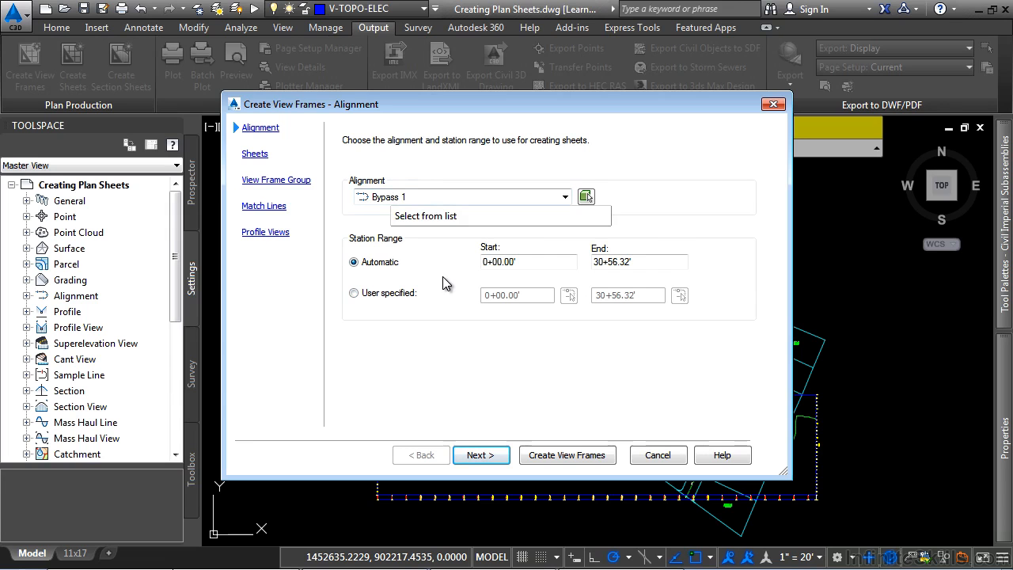
left_click(395, 297)
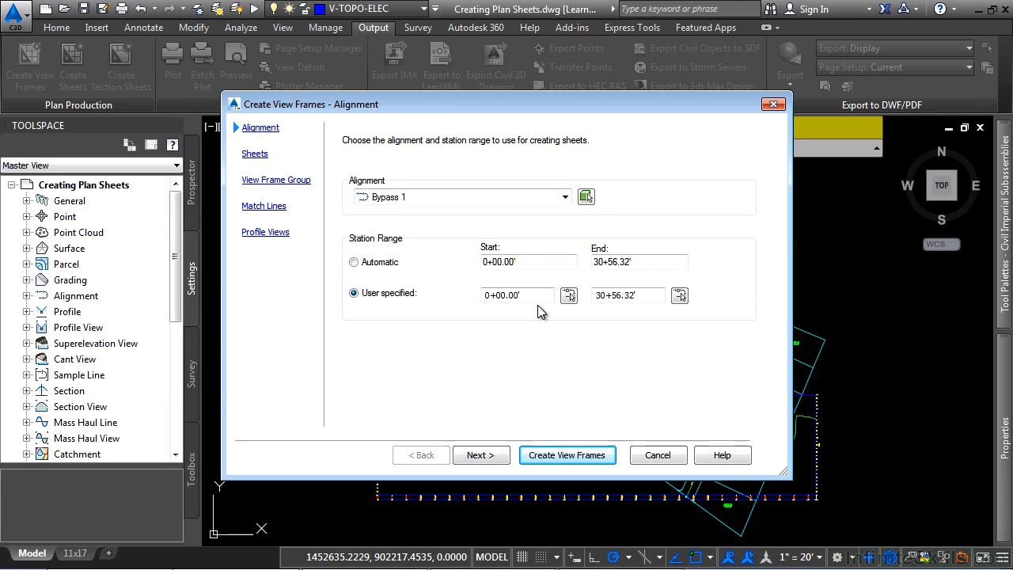
left_click_drag(545, 293, 426, 312)
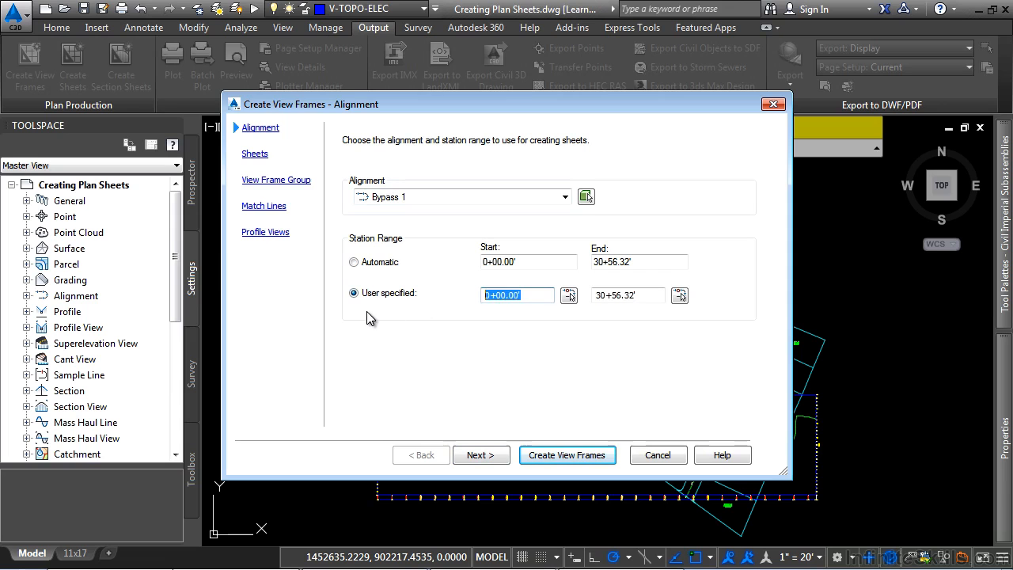
type("300")
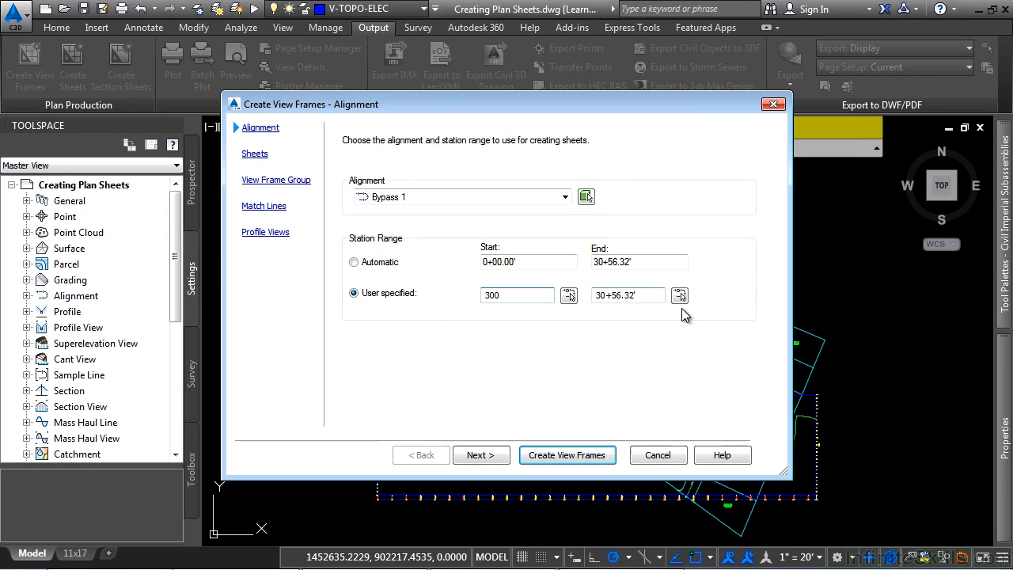
Pick the end of the station range in the drawing near station 27+00 of the alignment
left_click(679, 296)
left_click(679, 296)
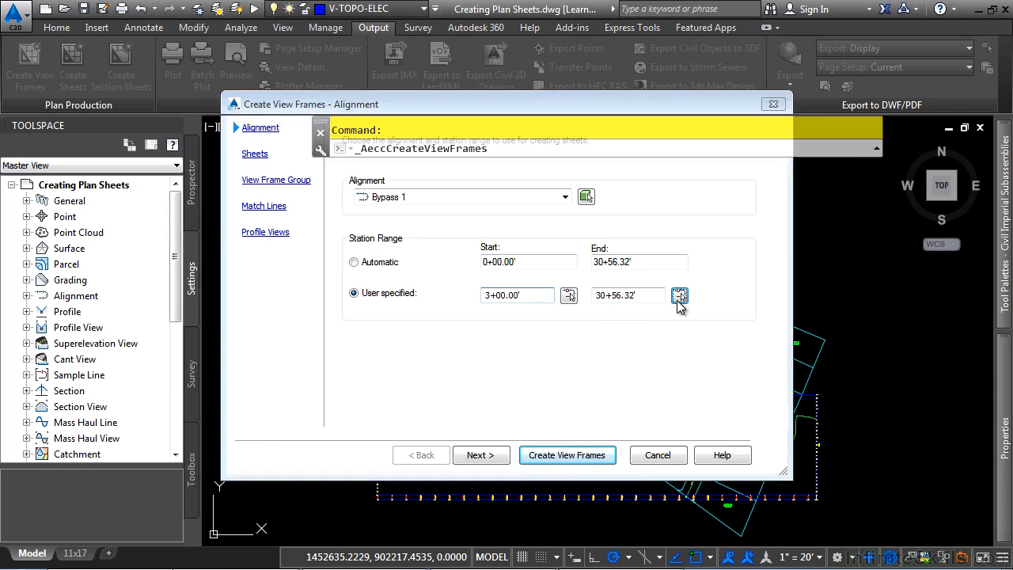
middle_click_drag(502, 200, 554, 440)
scroll(553, 441, "up", 5)
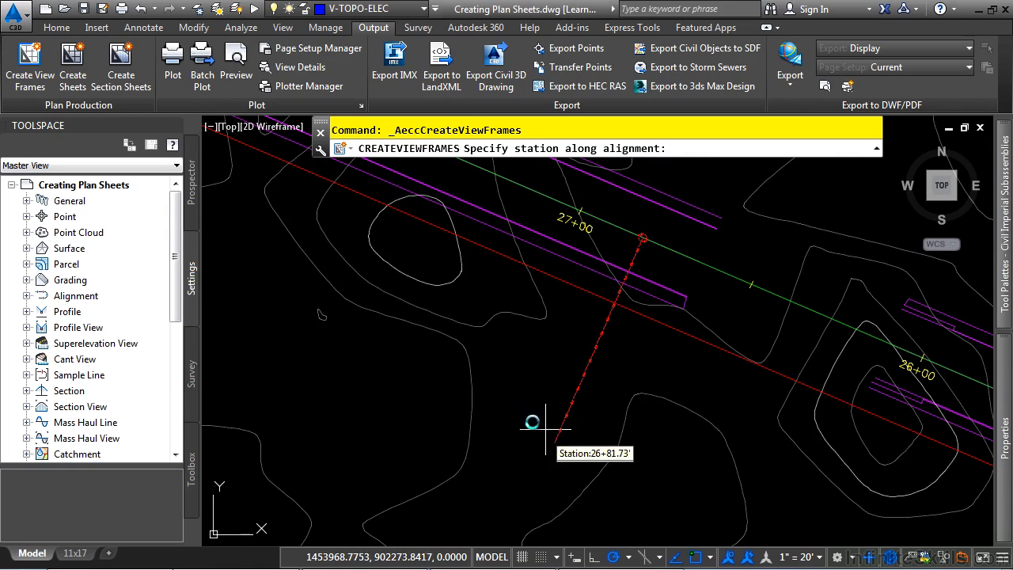
left_click(510, 424)
Assign the 22x34(P-P) layout from Learning AutoCAD Civil 3D (Infinite Skills).dwt in the Drawings folder as the Plan and Profile sheet template
left_click(480, 455)
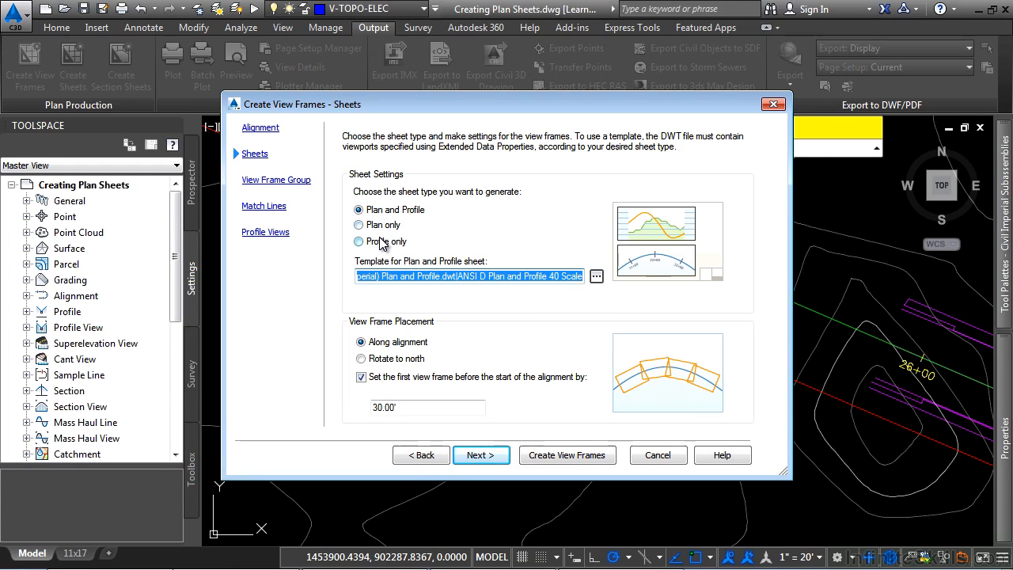
left_click(595, 278)
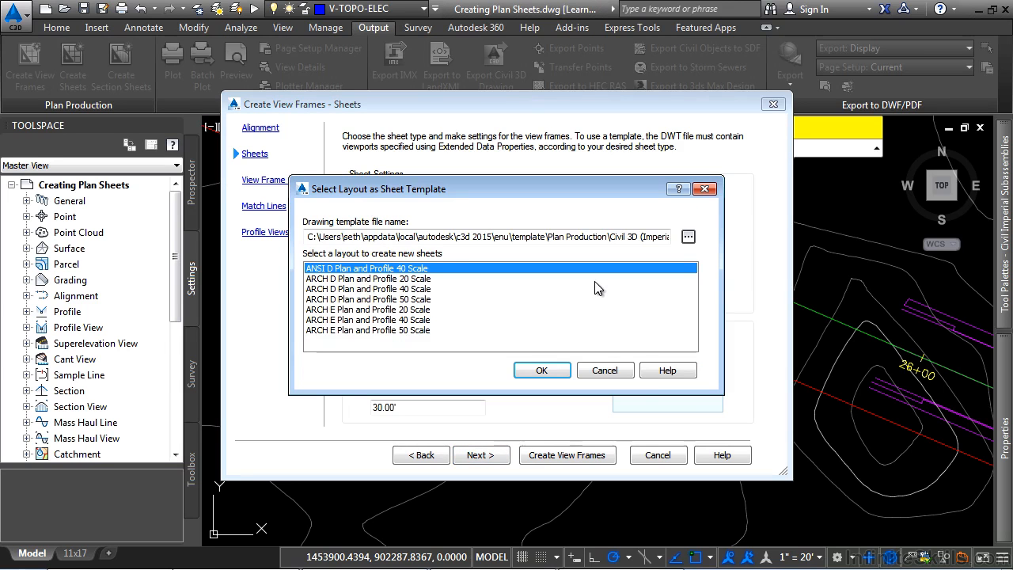
left_click(690, 238)
left_click(292, 202)
left_click(447, 177)
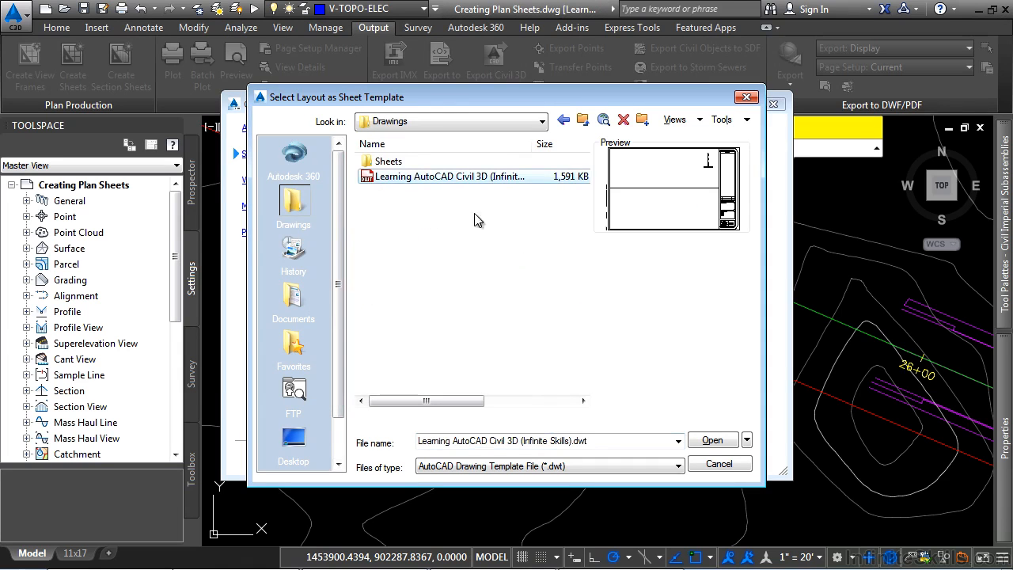
left_click(710, 440)
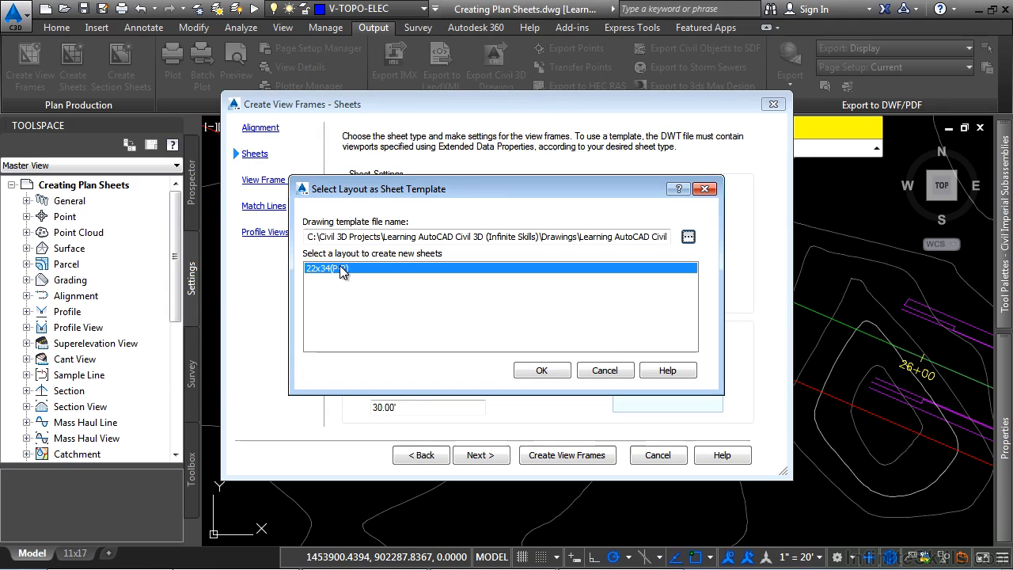
left_click(537, 371)
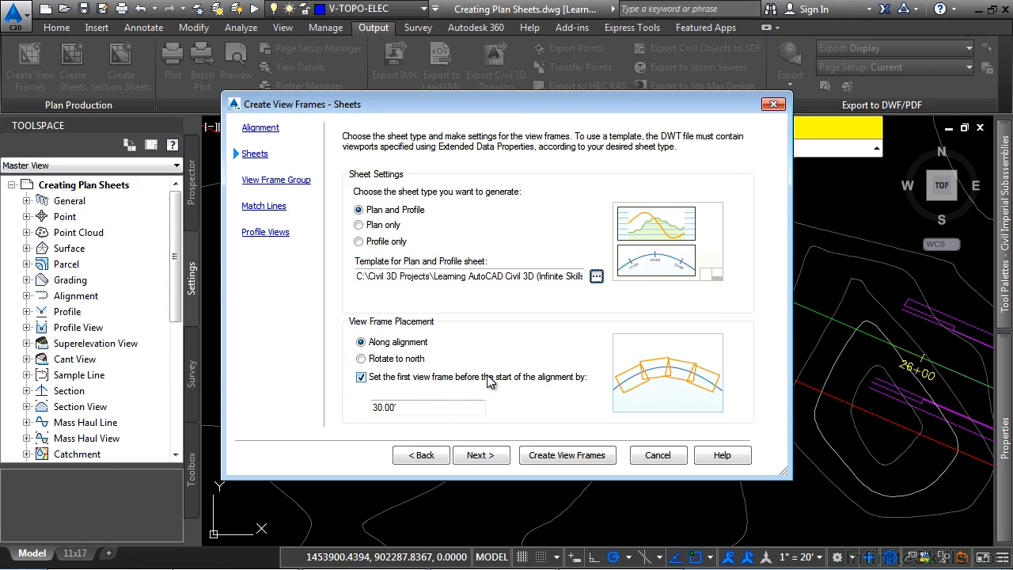
Accept the 30.00' first view frame offset and the view frame group settings with the Top left label location
left_click_drag(434, 403, 379, 433)
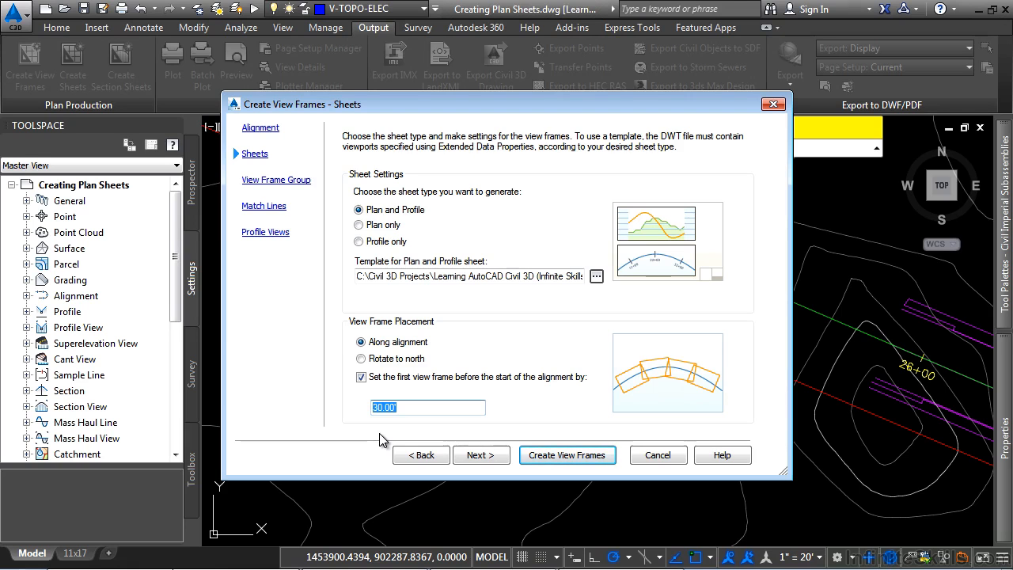
left_click(490, 449)
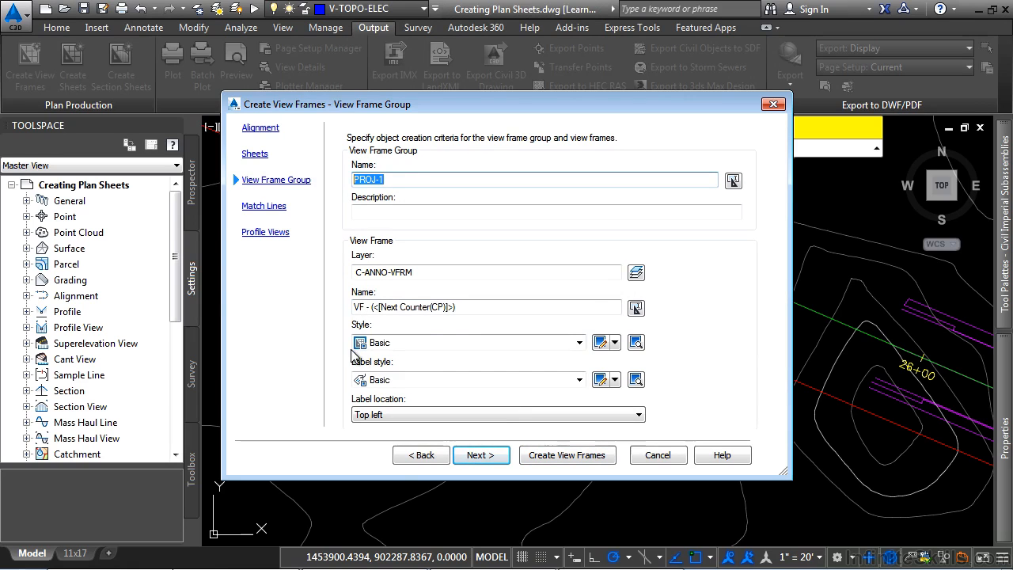
left_click_drag(489, 307, 350, 308)
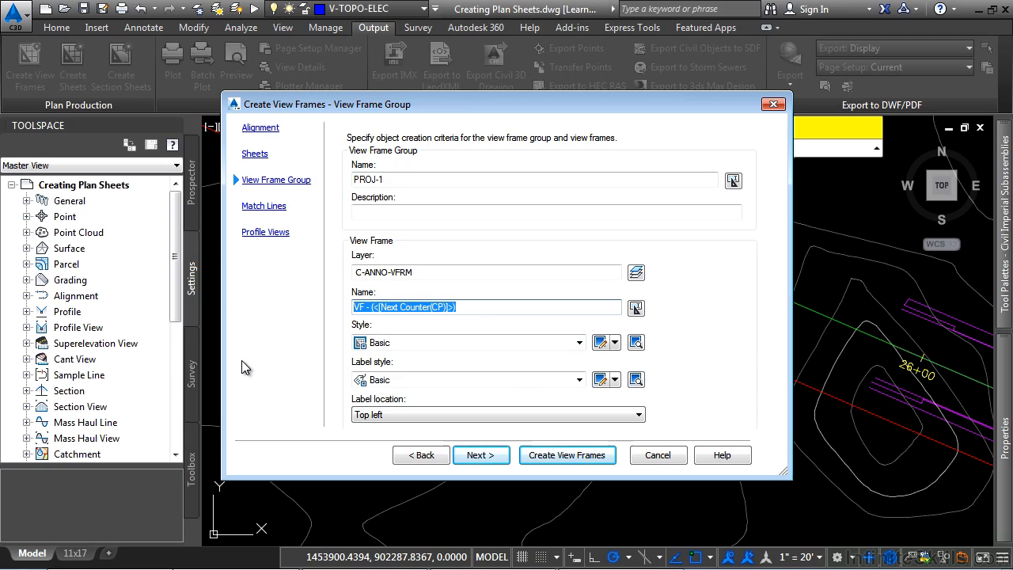
left_click(393, 414)
left_click(381, 427)
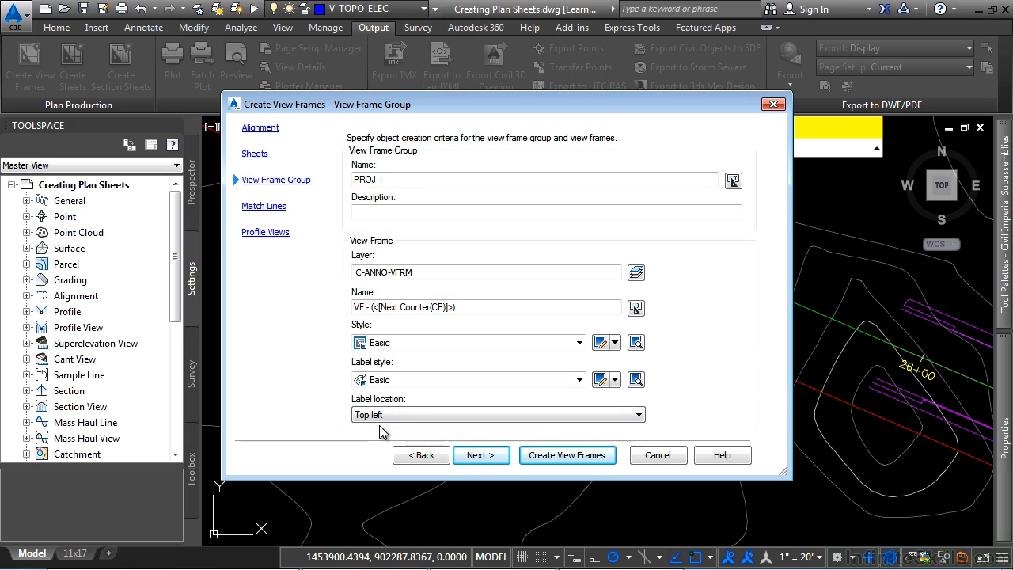
left_click(479, 456)
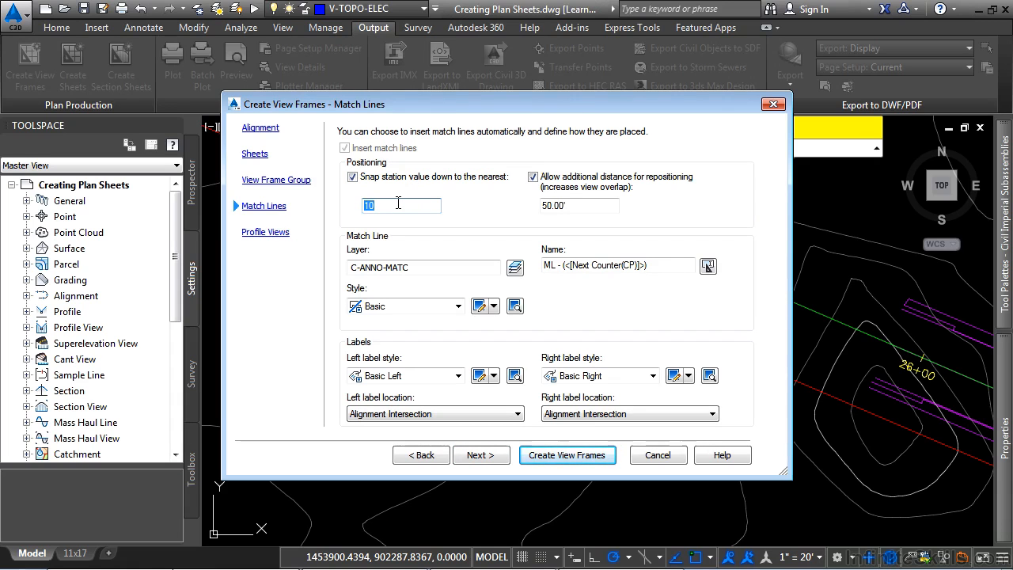
Review and accept the match line settings: 50.00' repositioning distance, Basic style, Basic Left and Basic Right labels at Alignment Intersection
left_click(589, 206)
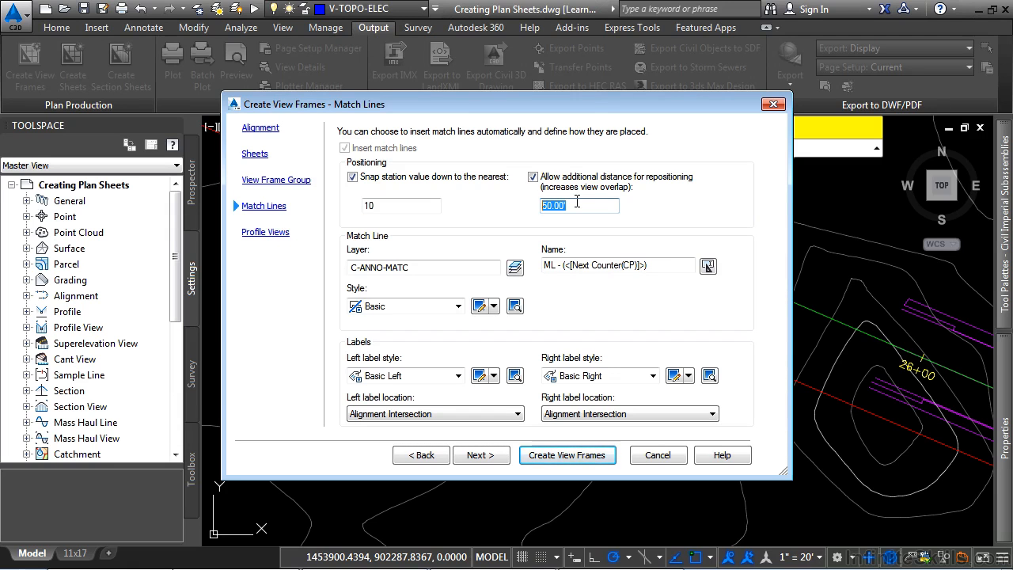
left_click(402, 308)
left_click(401, 311)
left_click(382, 377)
left_click(375, 403)
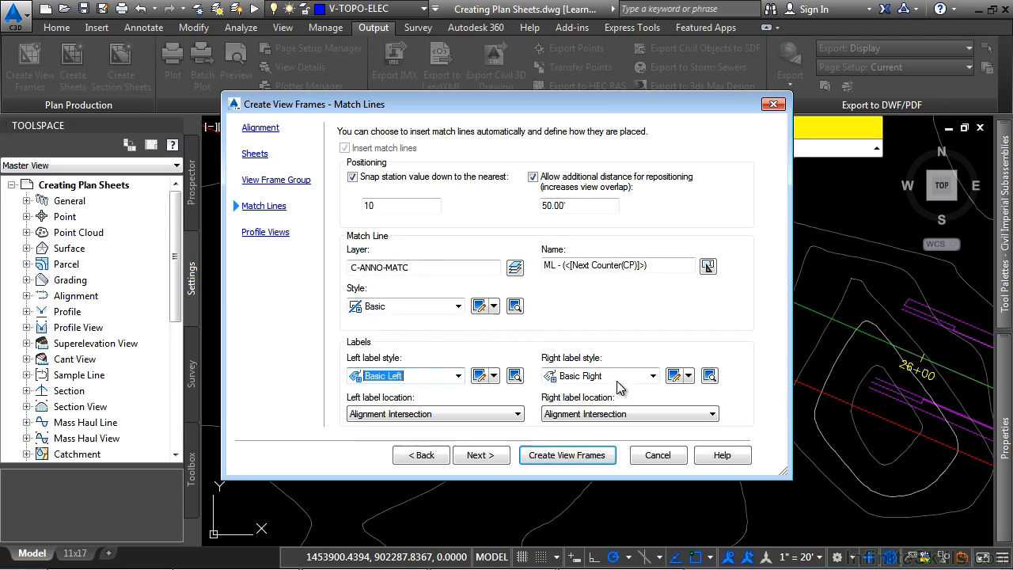
left_click(619, 383)
left_click(620, 383)
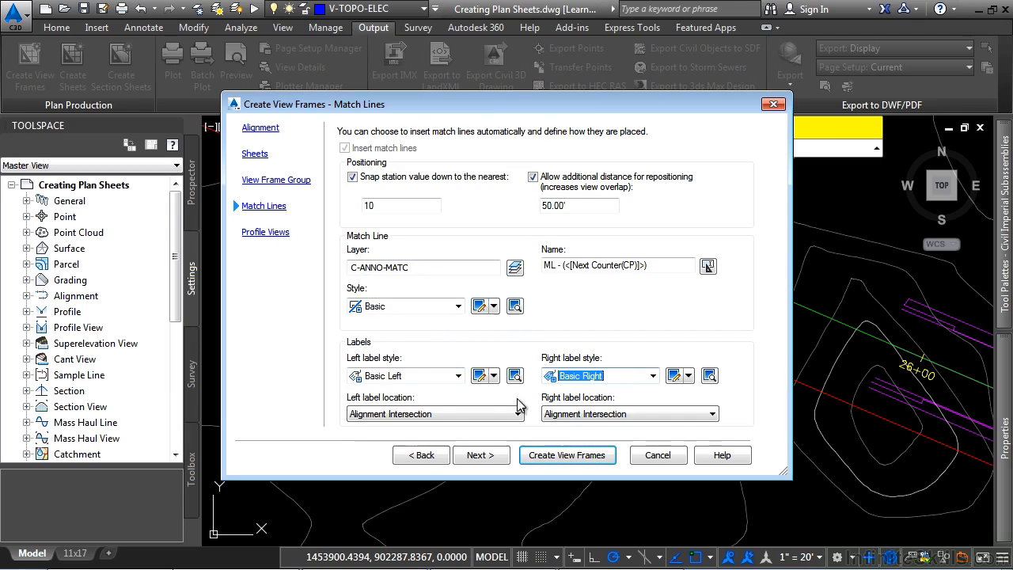
left_click(423, 415)
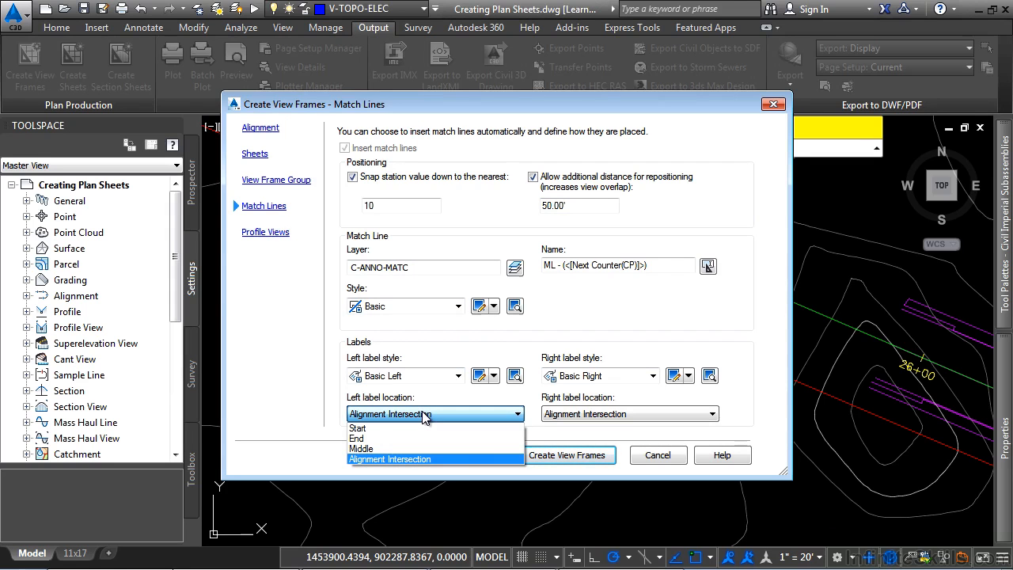
left_click(423, 415)
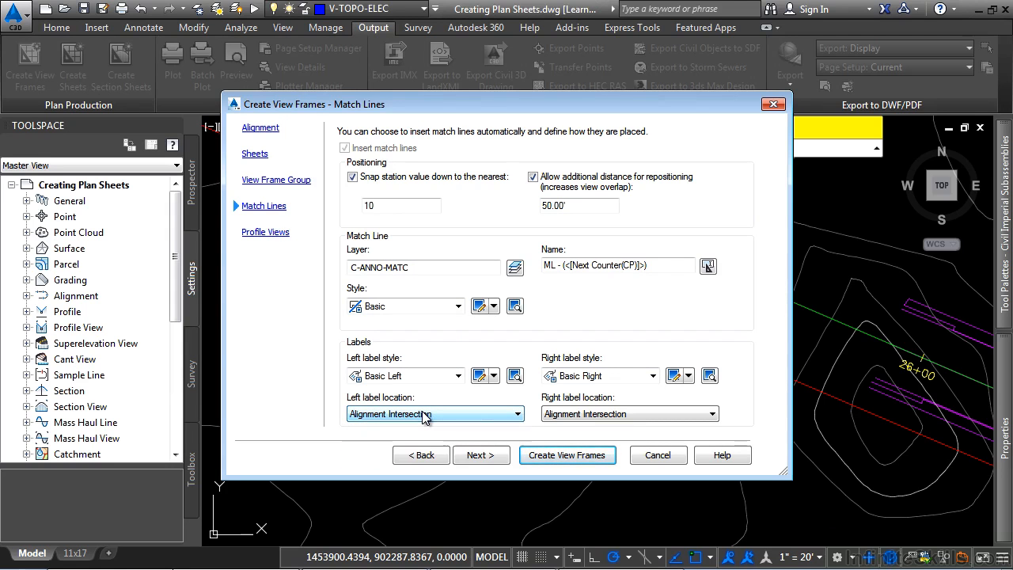
left_click(478, 454)
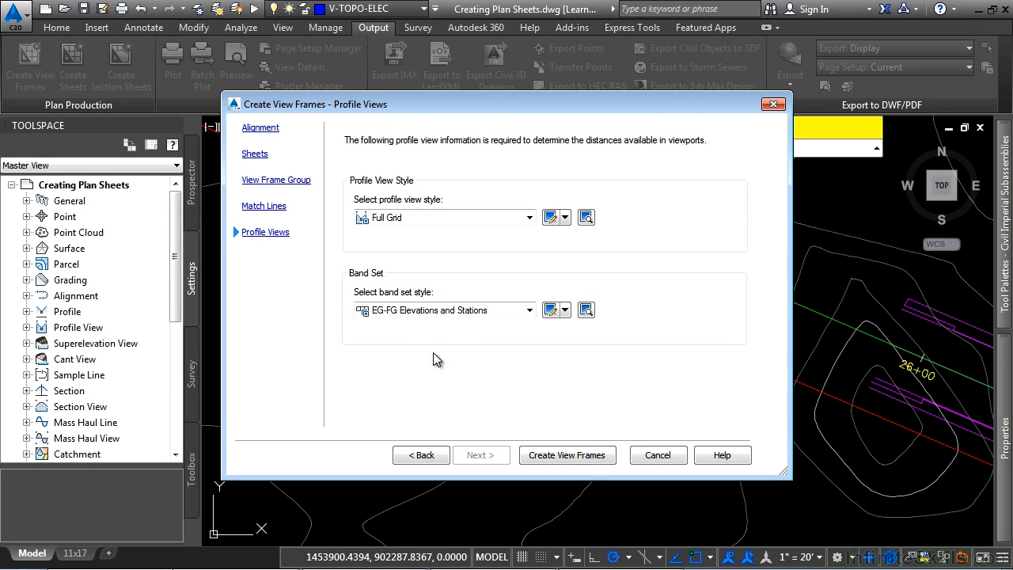
Accept the Full Grid profile view style and EG-FG Elevations and Stations band set, and create the view frames
left_click(441, 312)
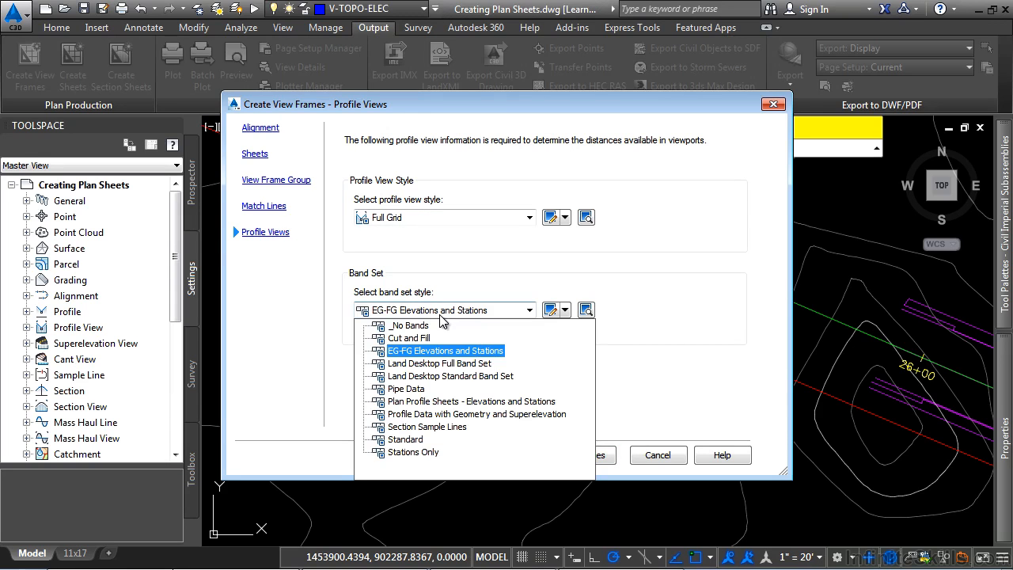
left_click(440, 314)
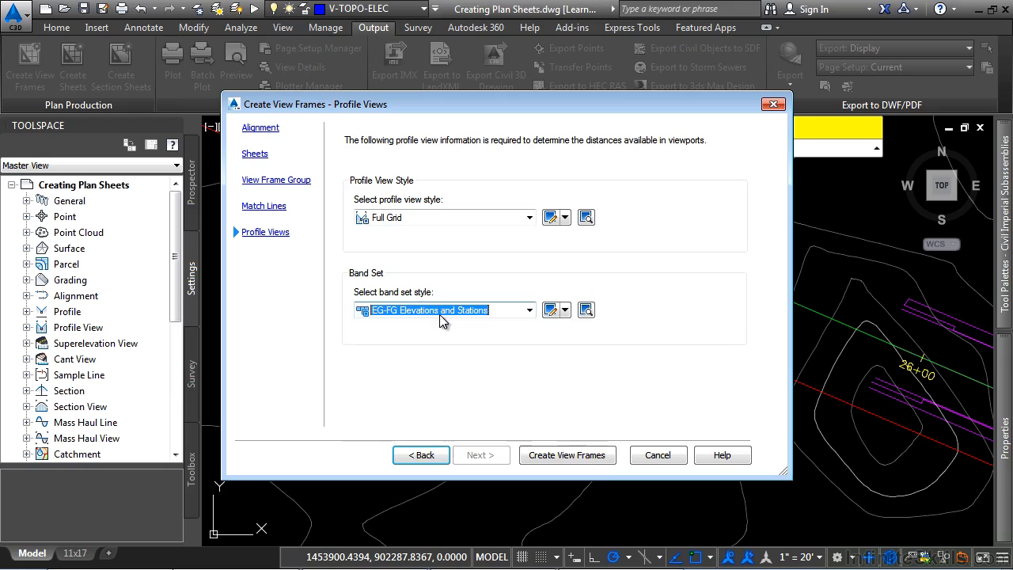
left_click(562, 455)
scroll(653, 357, "down", 8)
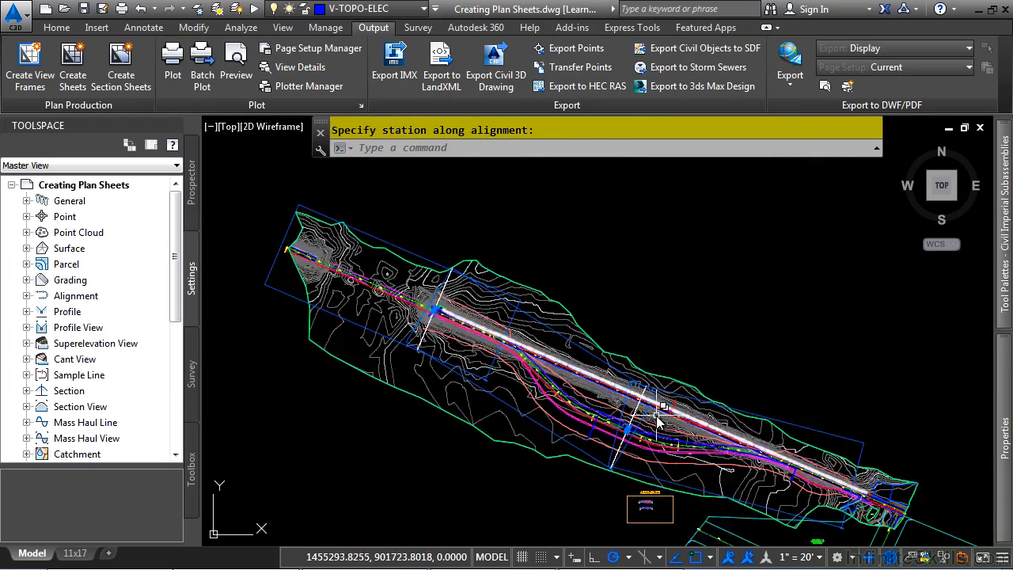
Examine the created view frames along the Bypass 1 alignment and the labels on both sides of match line 1
scroll(498, 309, "up", 2)
scroll(368, 270, "down", 2)
middle_click_drag(364, 270, 599, 380)
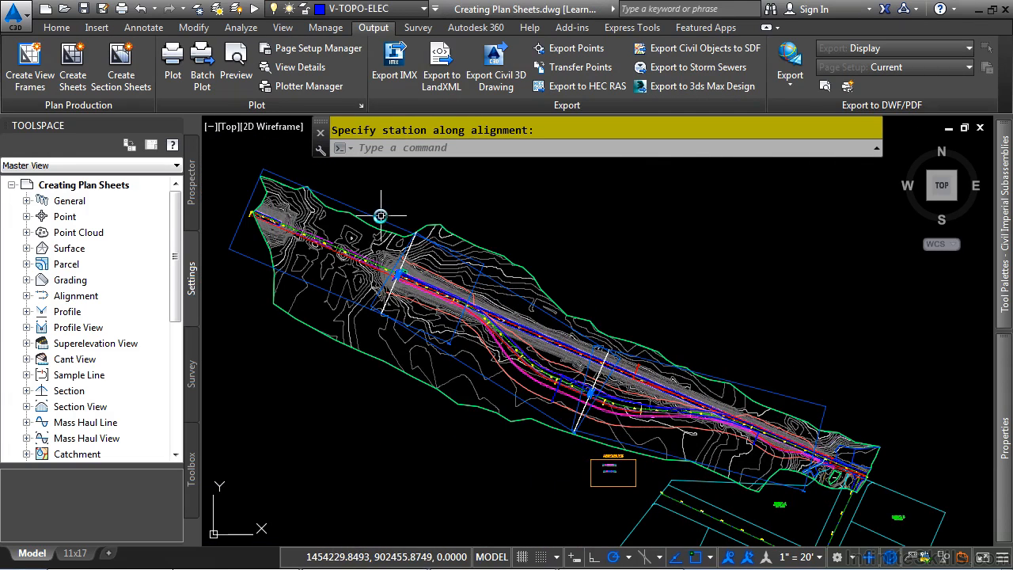
scroll(726, 388, "up", 2)
scroll(703, 439, "up", 2)
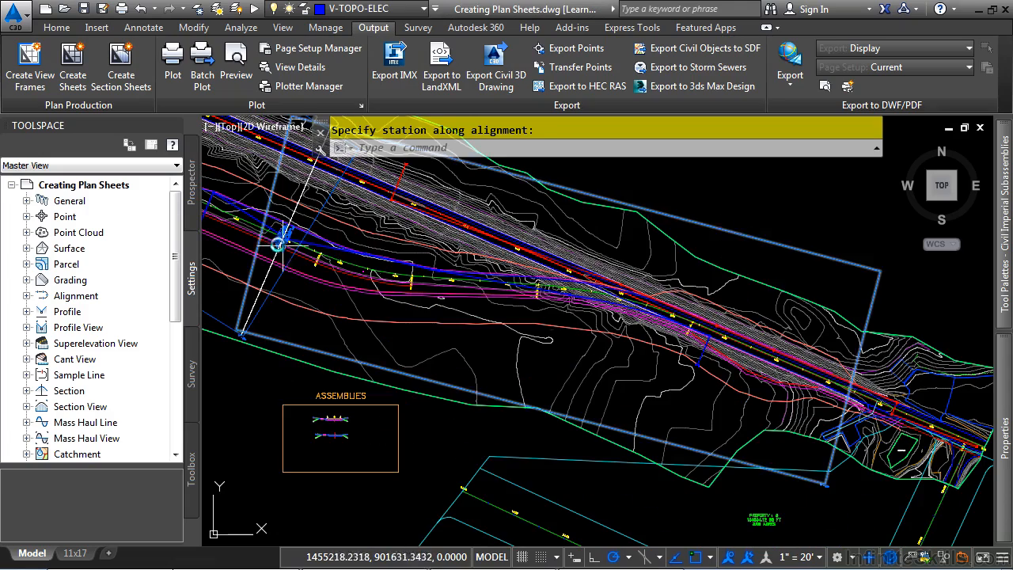
scroll(265, 227, "up", 1)
scroll(264, 227, "up", 5)
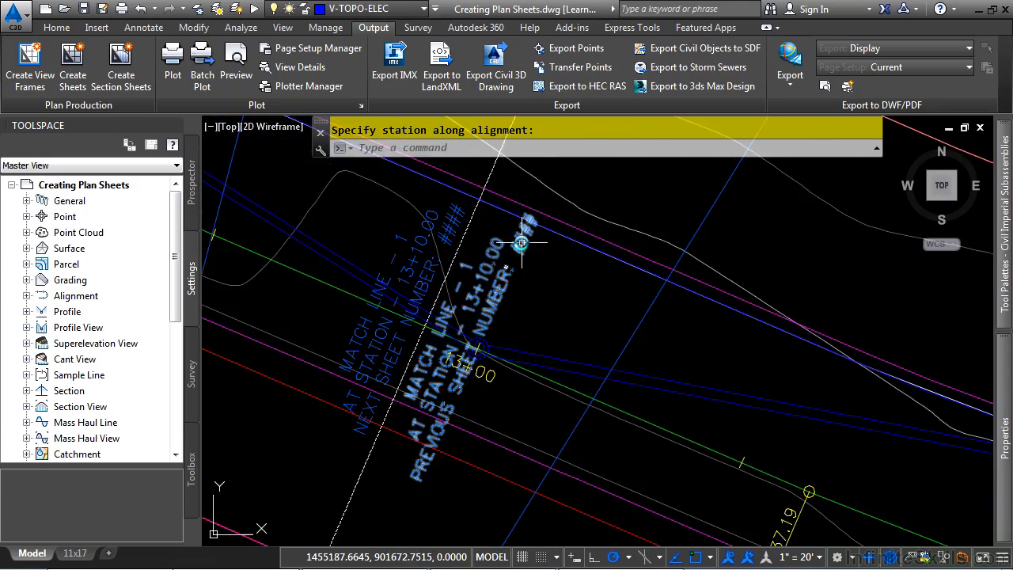
scroll(419, 230, "down", 3)
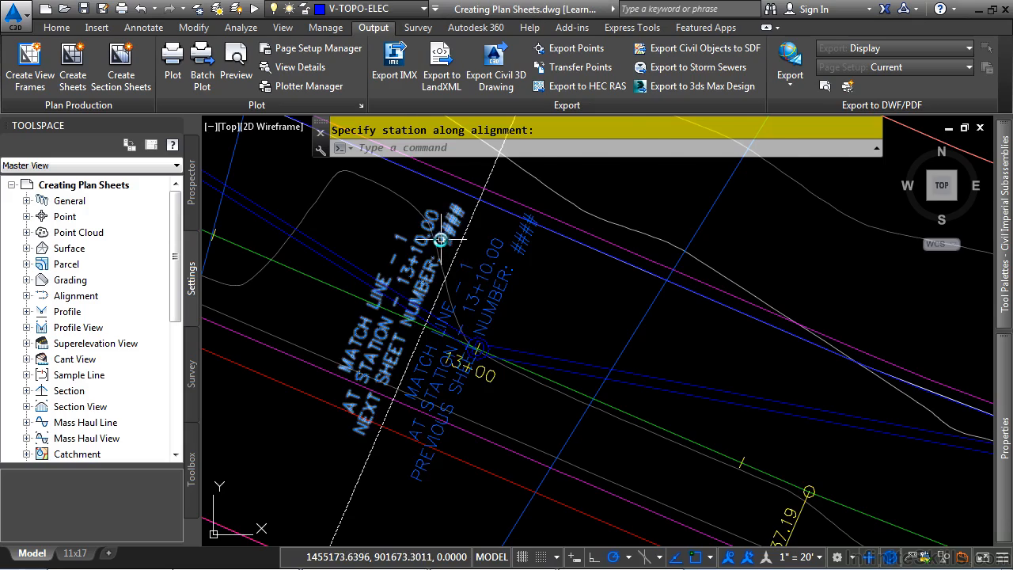
Examine the left and right labels of match line 2 near the end of the Bypass 1 tie-in
scroll(439, 244, "down", 2)
scroll(439, 244, "down", 2)
mouse_move(283, 230)
middle_mouse_down()
mouse_move(703, 439)
mouse_move(673, 445)
middle_mouse_up()
middle_click_drag(461, 210, 583, 395)
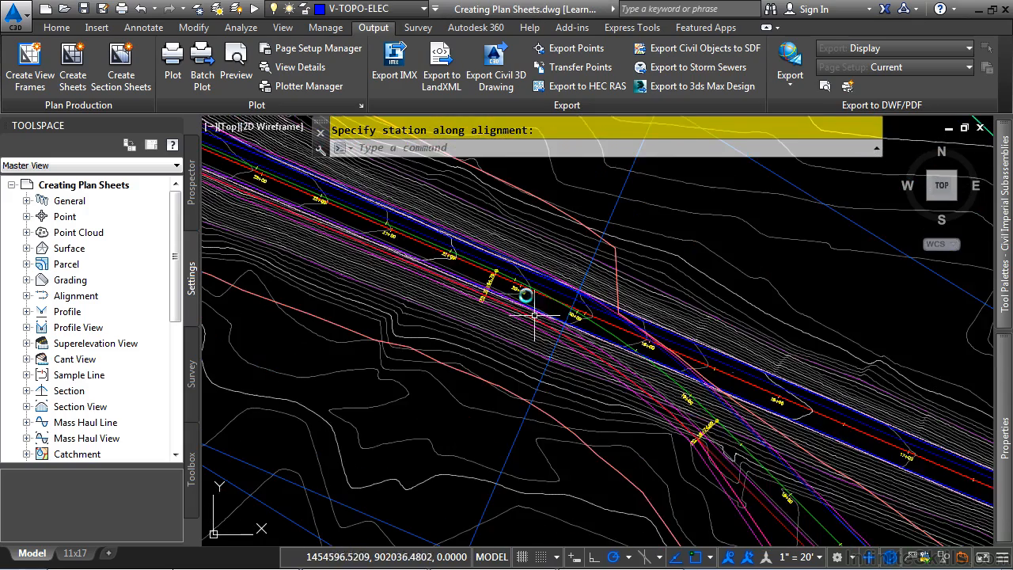
scroll(586, 302, "up", 6)
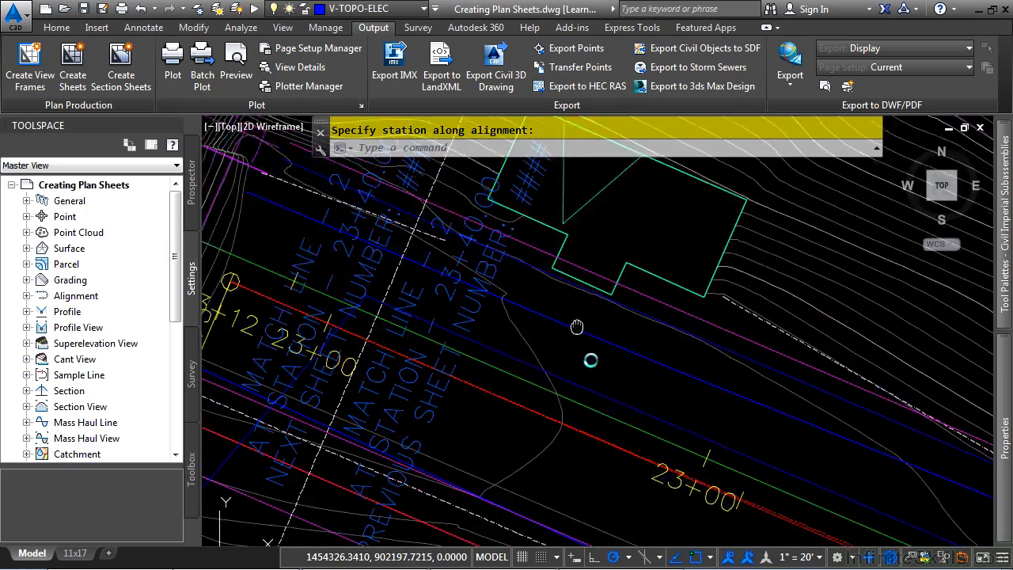
scroll(640, 396, "down", 4)
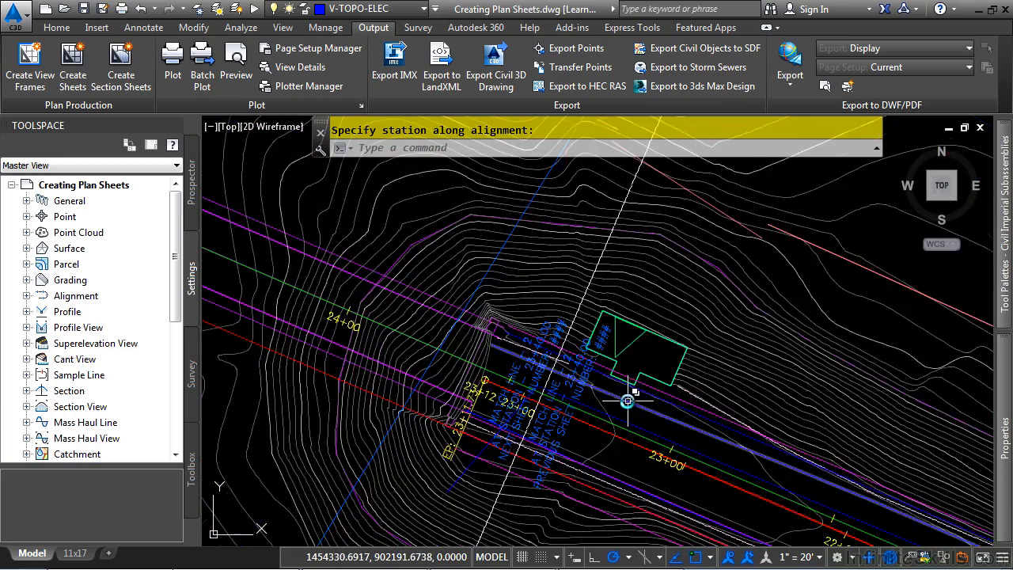
scroll(686, 385, "down", 3)
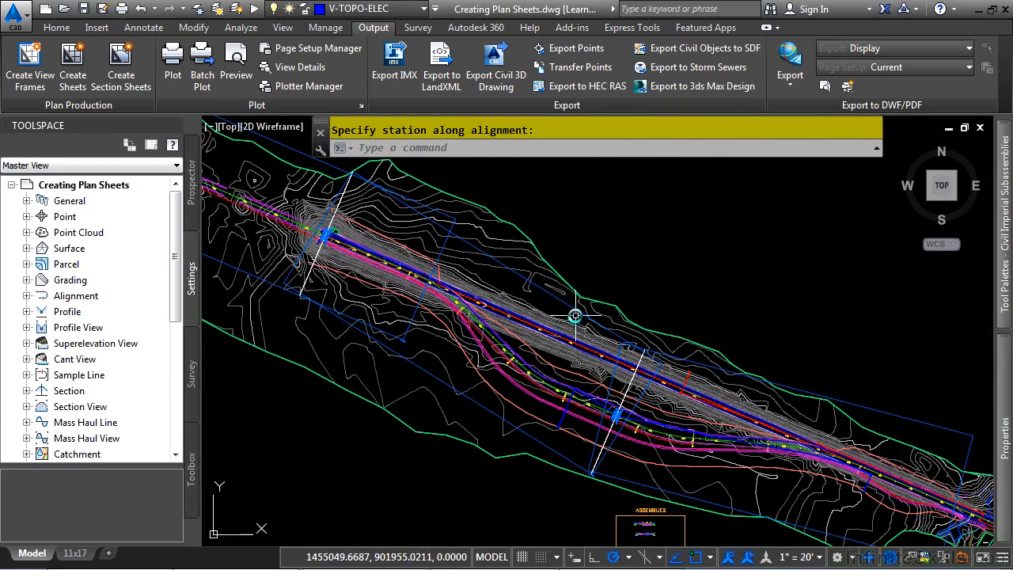
Try to rotate the middle view frame about its centre
left_click(573, 309)
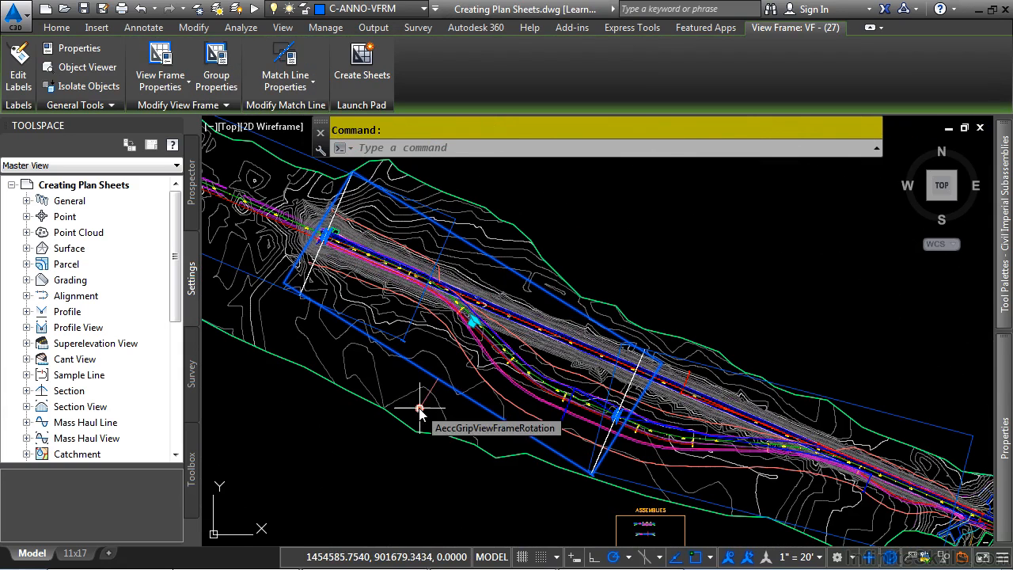
left_click(419, 409)
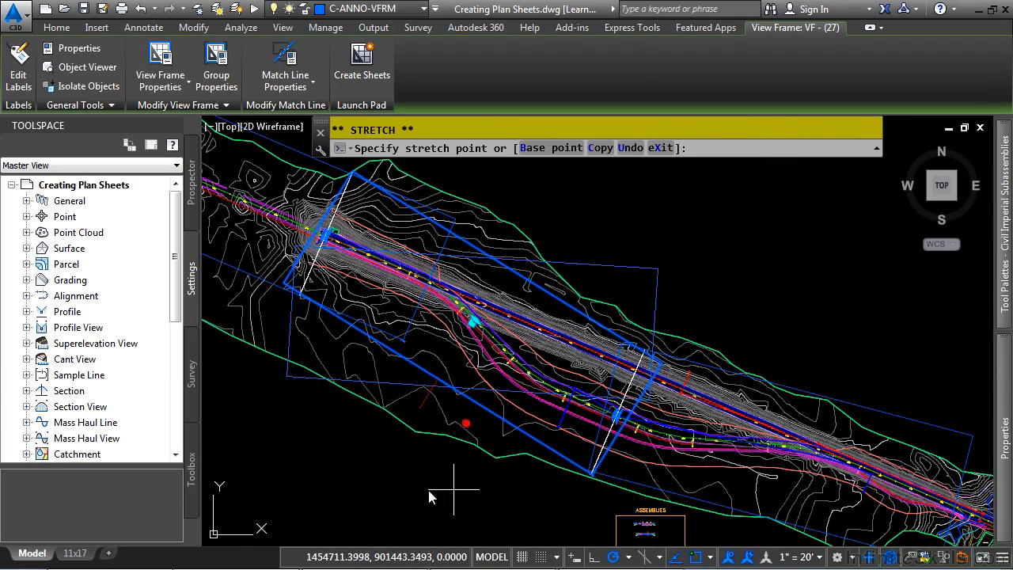
key("Escape")
Try to slide the middle view frame along the Bypass 1 alignment, then deselect it
scroll(475, 324, "up", 4)
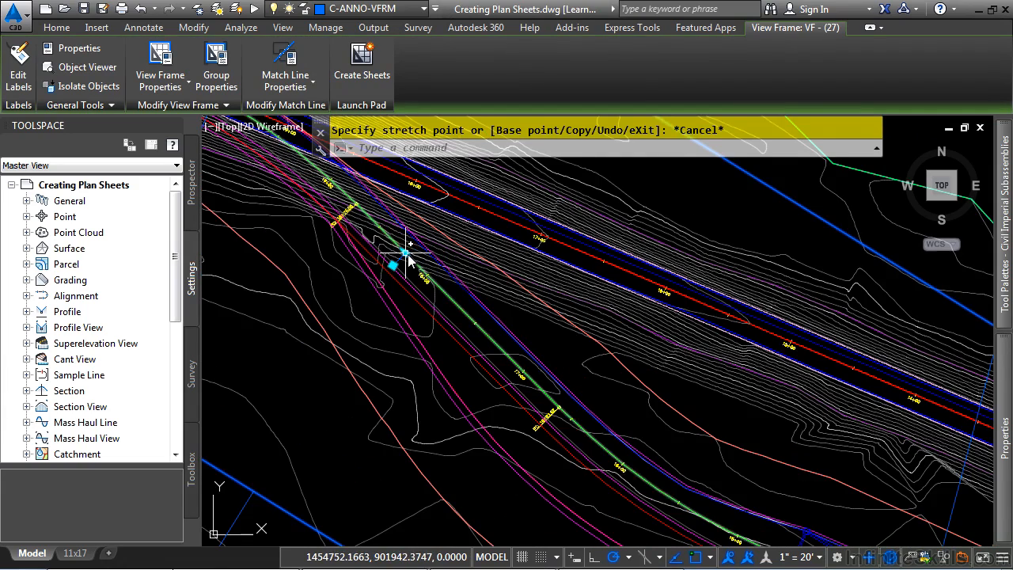
left_click(405, 255)
scroll(635, 402, "down", 5)
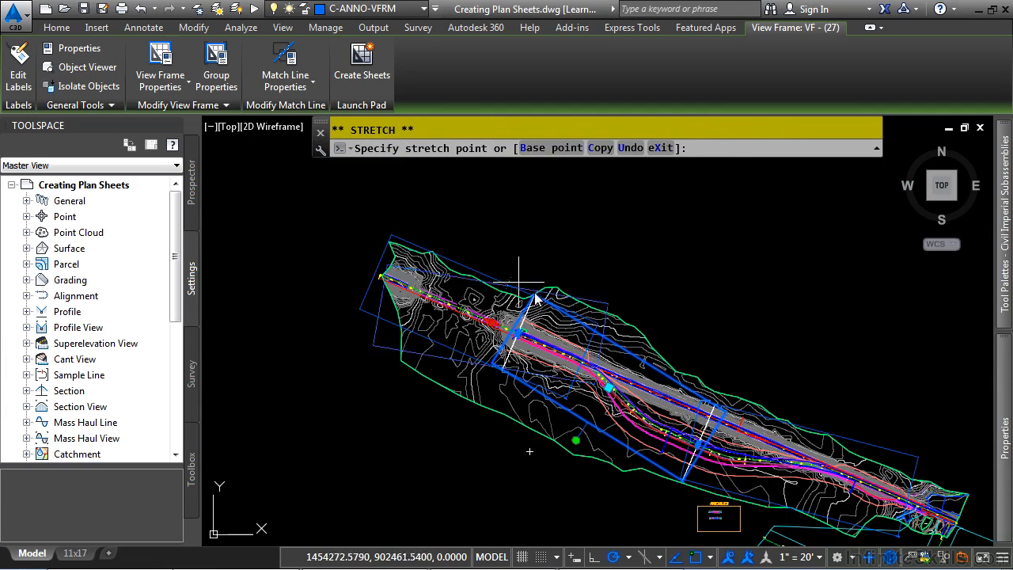
key("Escape")
scroll(688, 396, "up", 4)
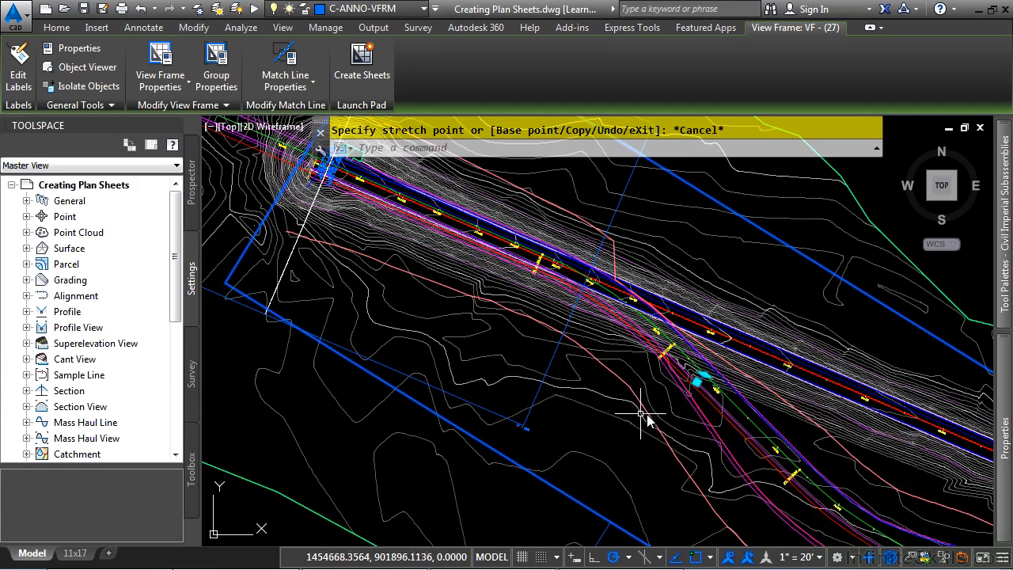
left_click(696, 382)
scroll(696, 386, "down", 5)
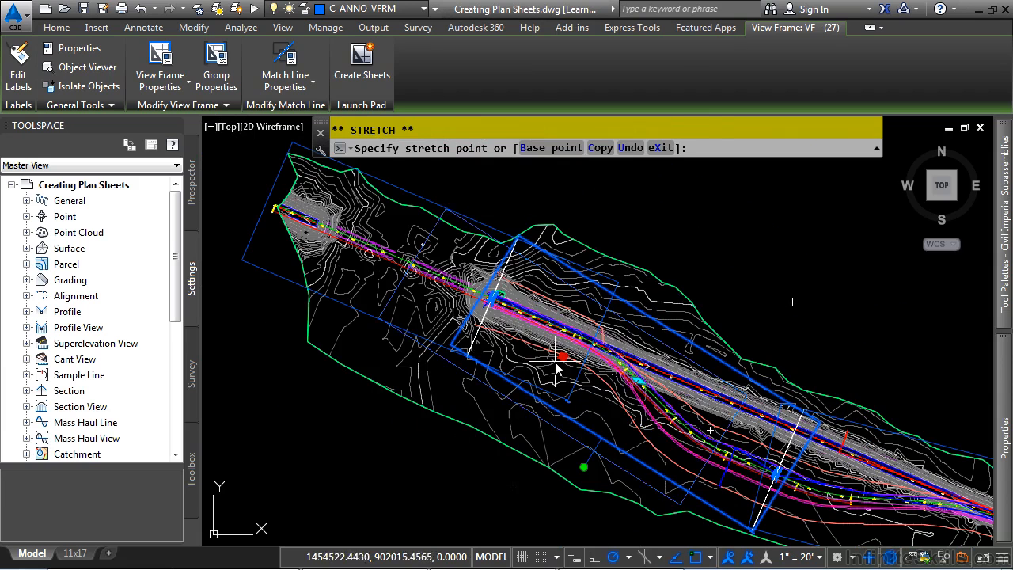
key("Escape")
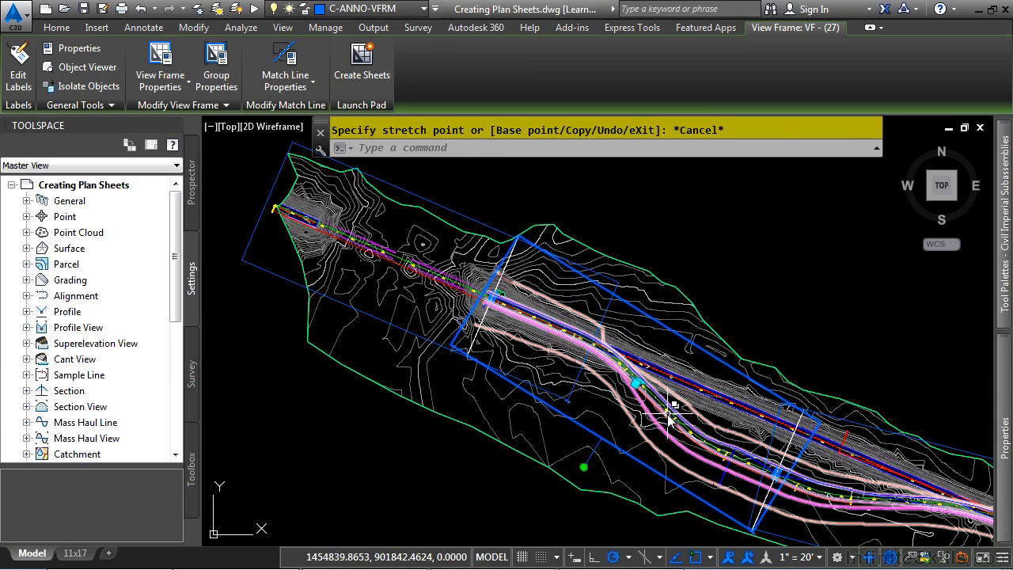
scroll(671, 410, "down", 4)
middle_click_drag(752, 448, 530, 340)
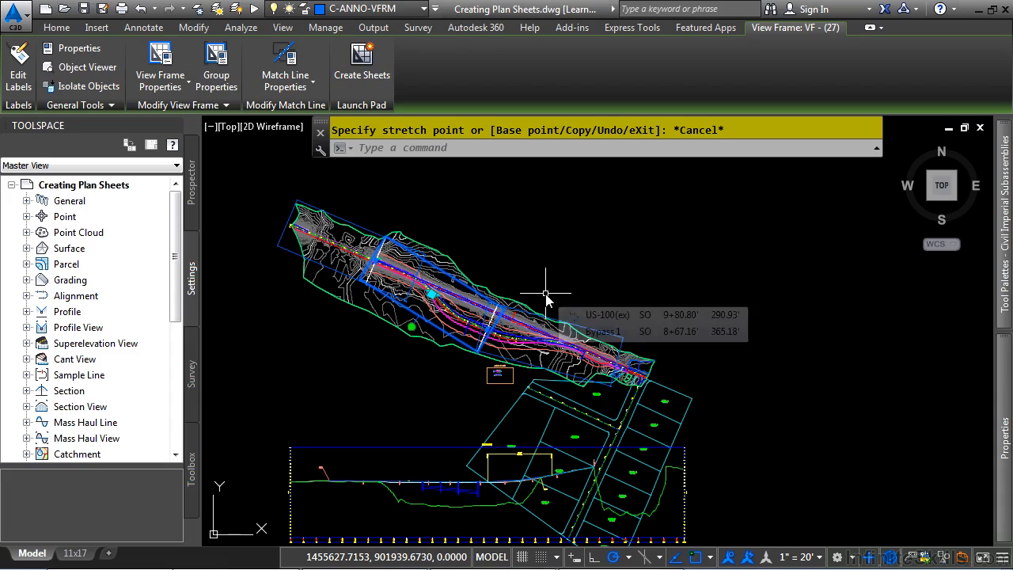
key("Escape")
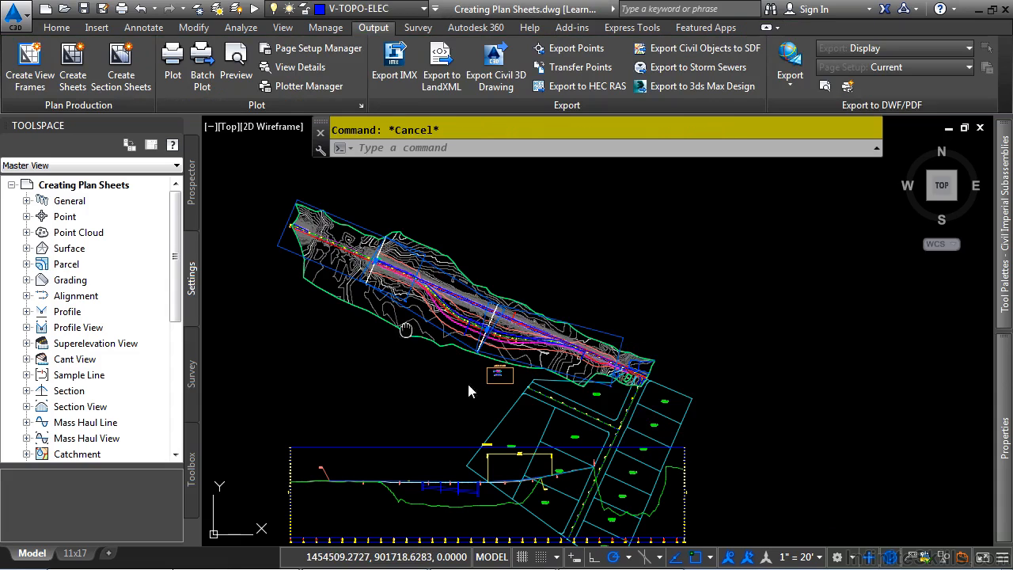
Move match line 2 along the alignment to about station 23+22 within the overlap of the view frames
scroll(522, 340, "up", 6)
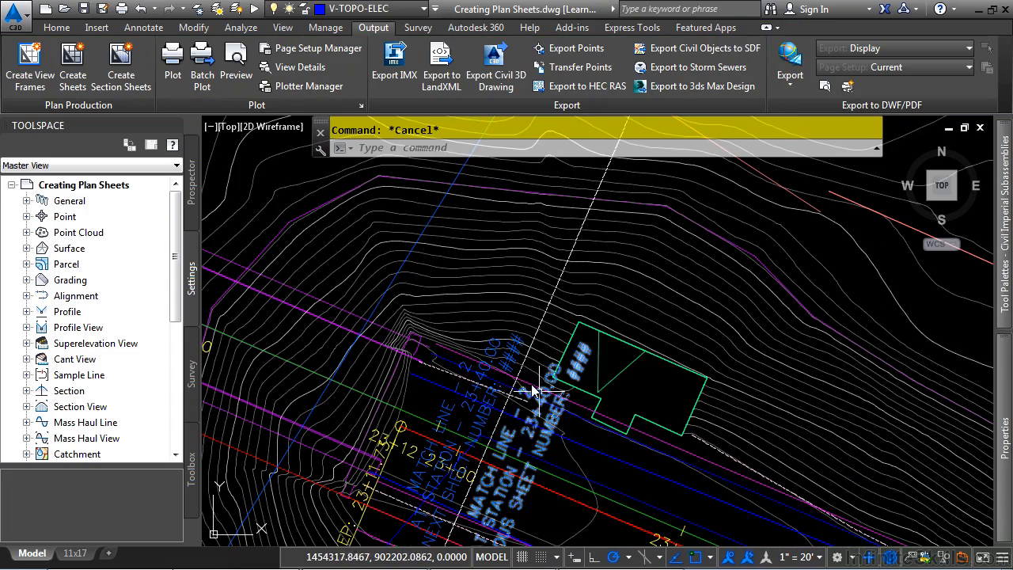
left_click(546, 340)
left_click(624, 365)
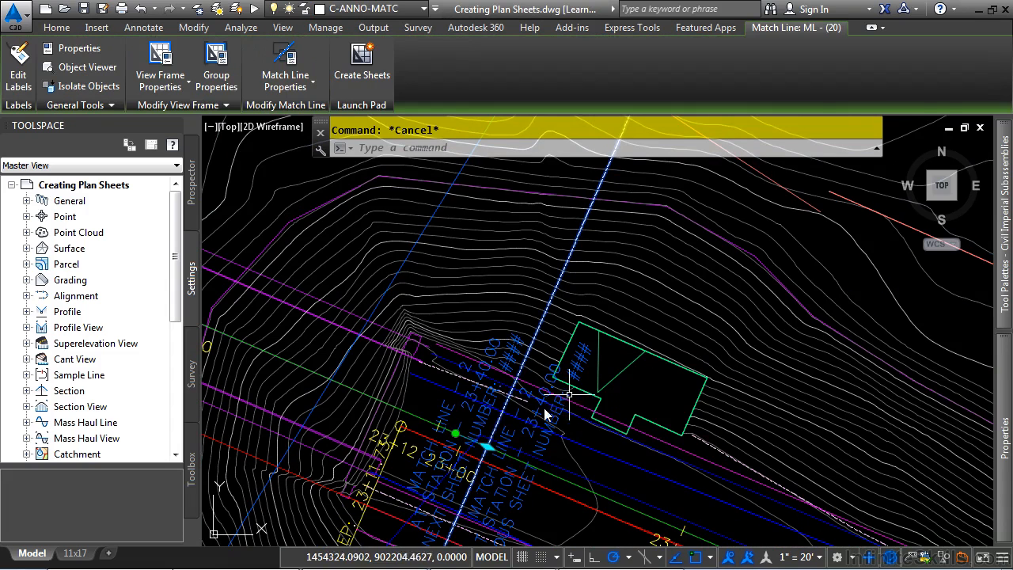
left_click(495, 438)
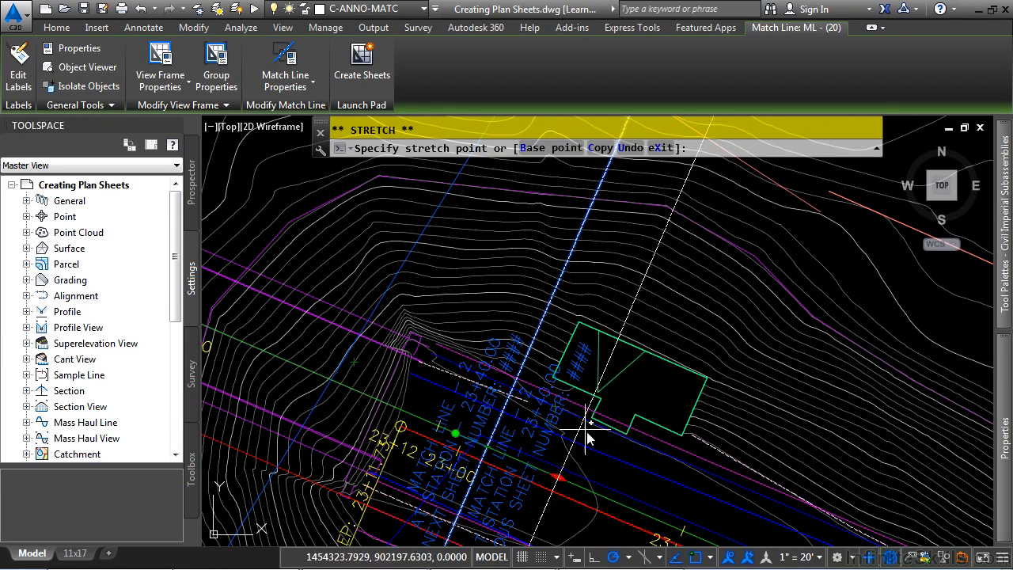
left_click(571, 482)
middle_click_drag(659, 467, 518, 334)
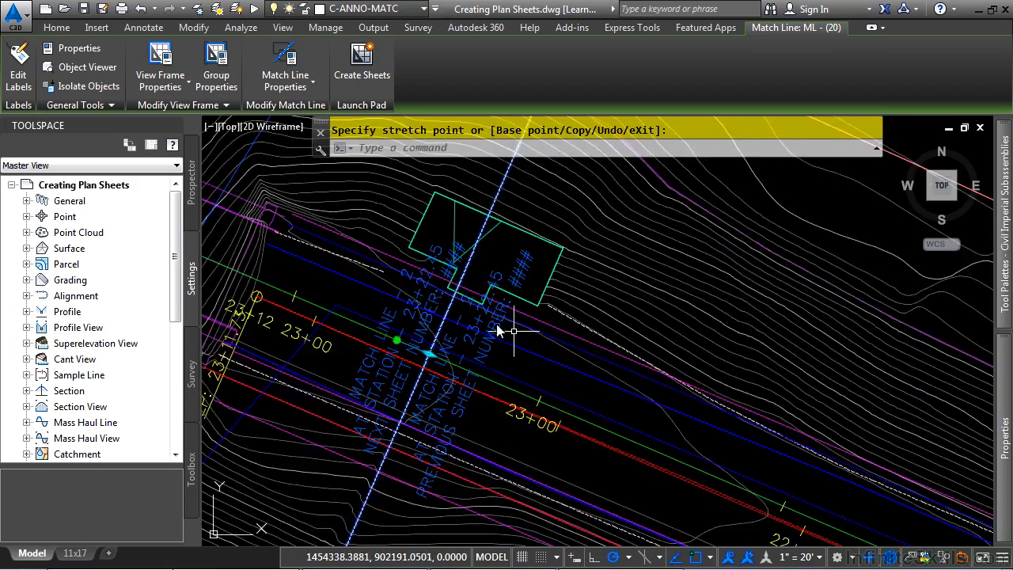
scroll(518, 335, "up", 3)
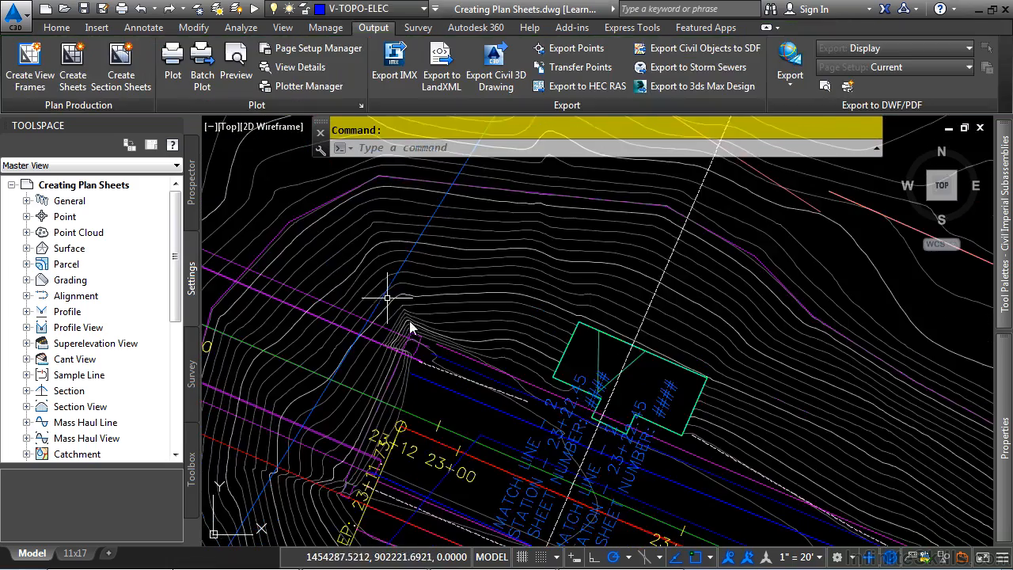
Start Create Sheets for the PROJ-1 view frame group with the view frame range kept at All
scroll(592, 287, "up", 3)
middle_click(573, 346)
middle_click(573, 346)
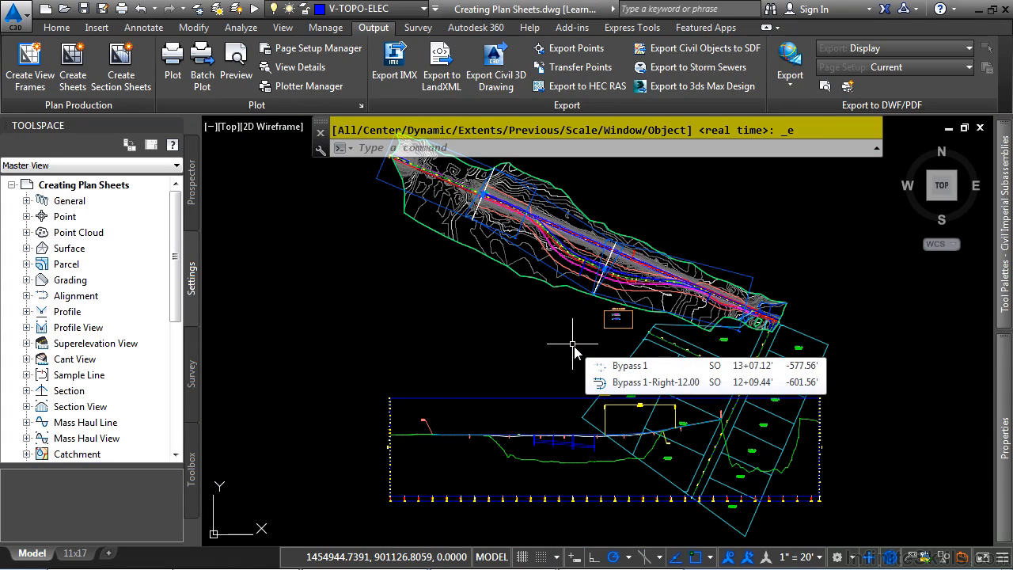
left_click(71, 71)
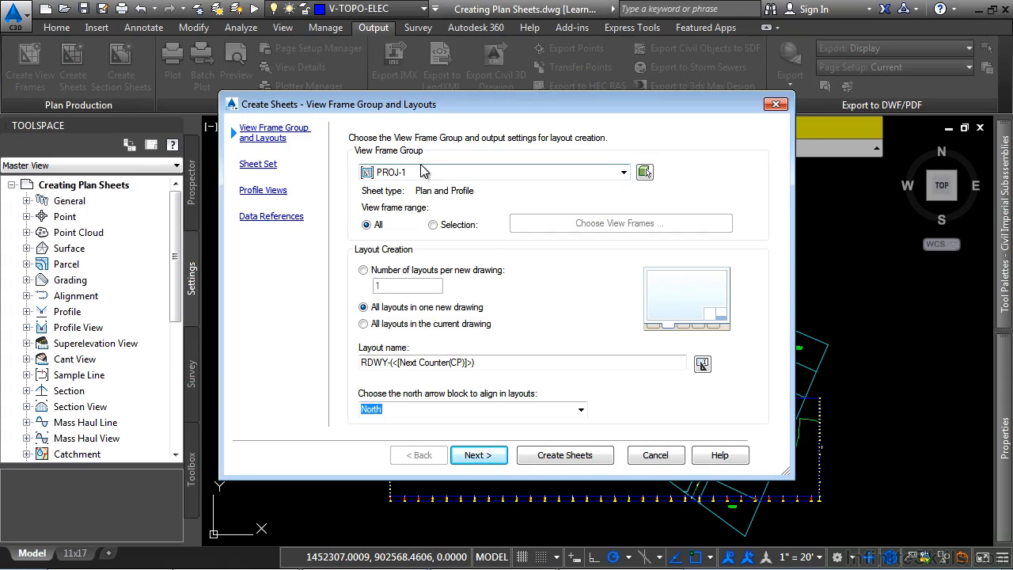
left_click(544, 172)
left_click(544, 175)
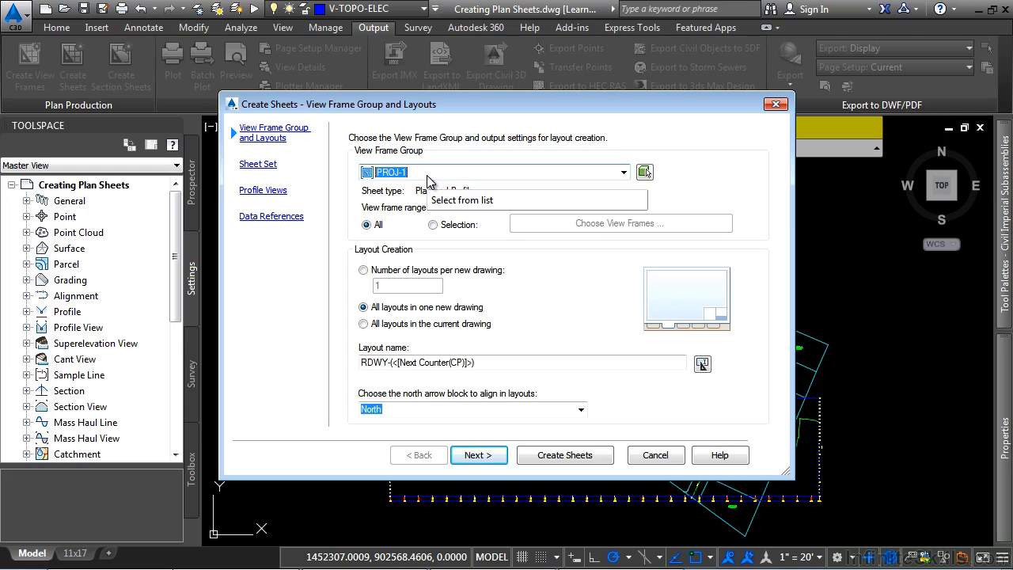
left_click(433, 225)
left_click(366, 224)
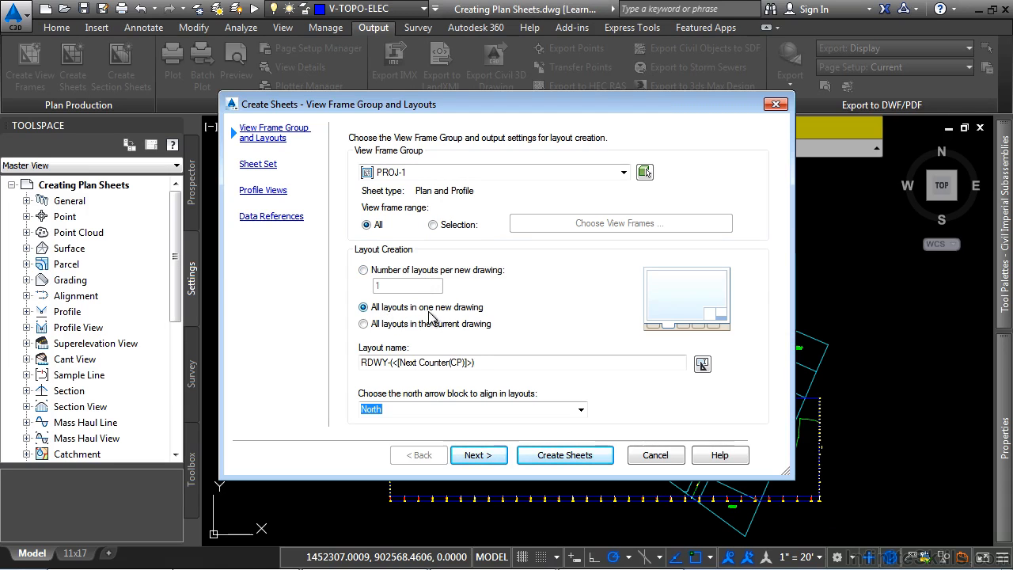
Set the RDWY layout name template's starting number to 1, with an increment value of 1
left_click(391, 363)
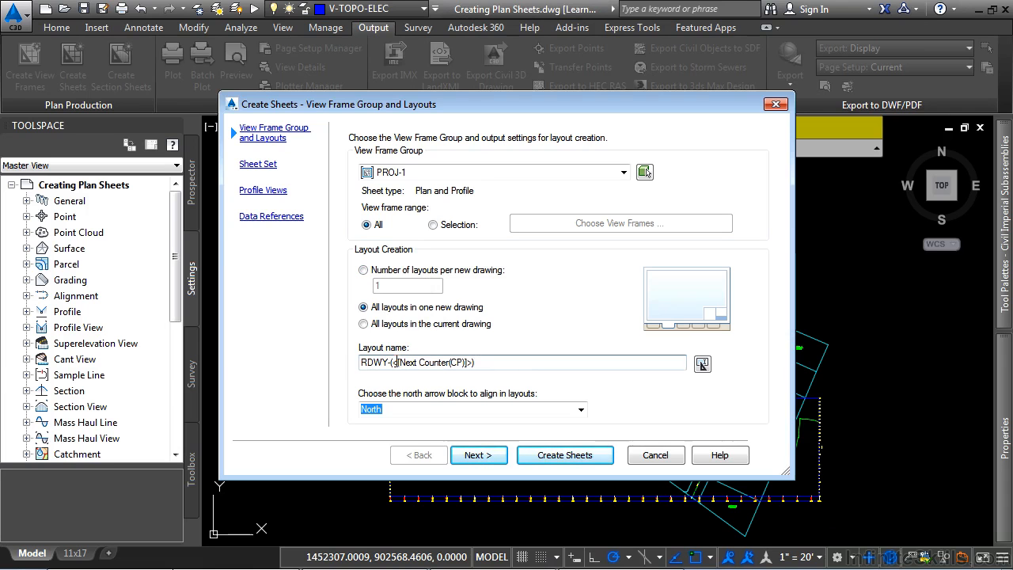
left_click_drag(397, 362, 453, 365)
left_click(702, 364)
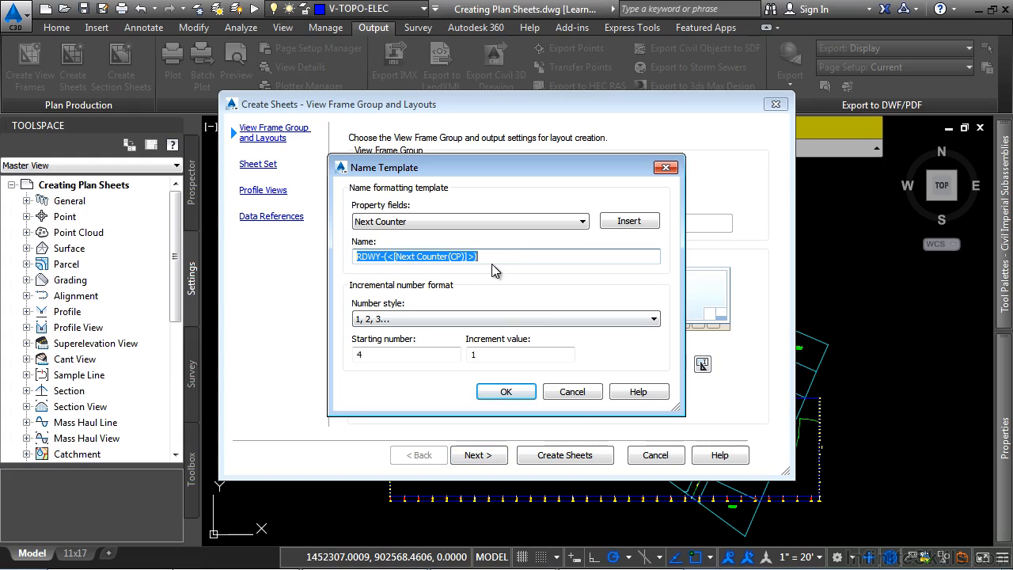
left_click(515, 256)
double_click(366, 354)
type("1")
key("Tab")
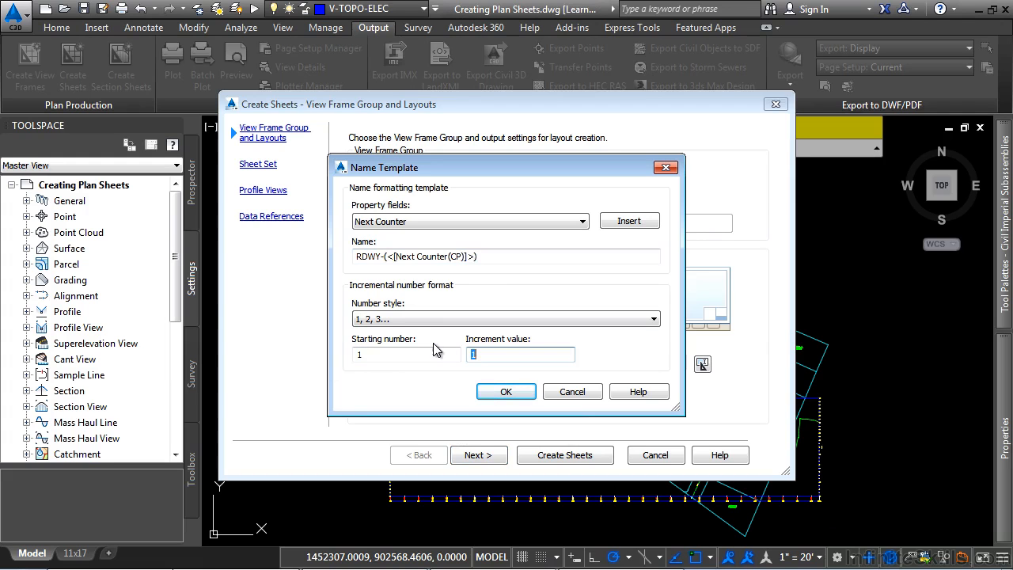
left_click(412, 350)
left_click(506, 392)
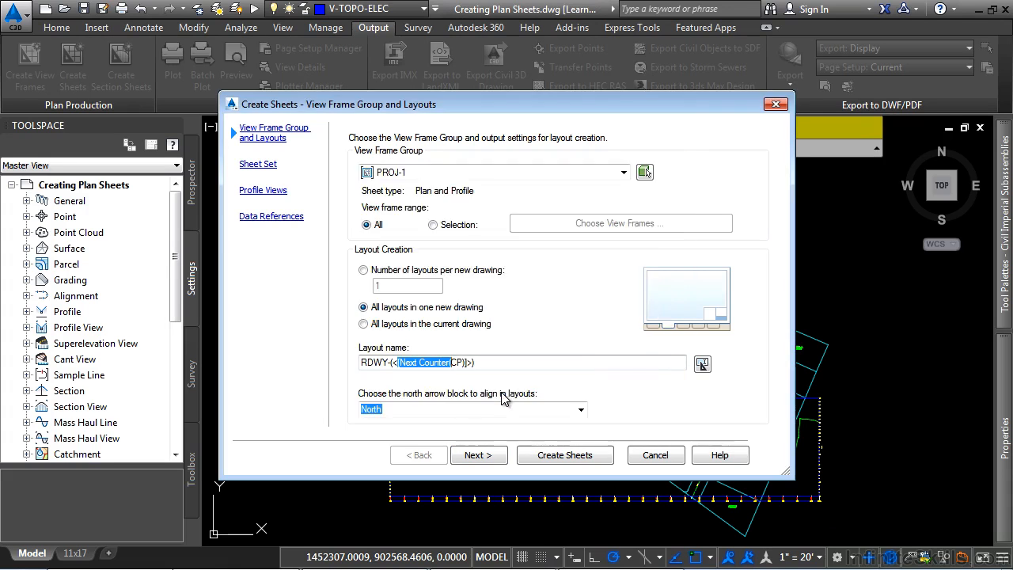
Keep North as the north arrow block to align in layouts and continue to the sheet set settings
left_click(581, 410)
left_click(582, 416)
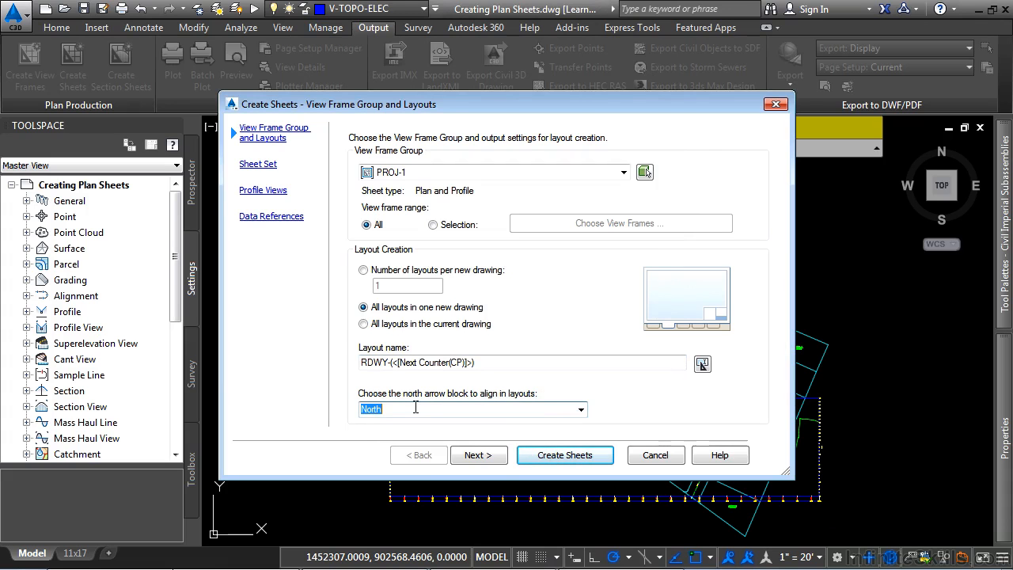
left_click(469, 454)
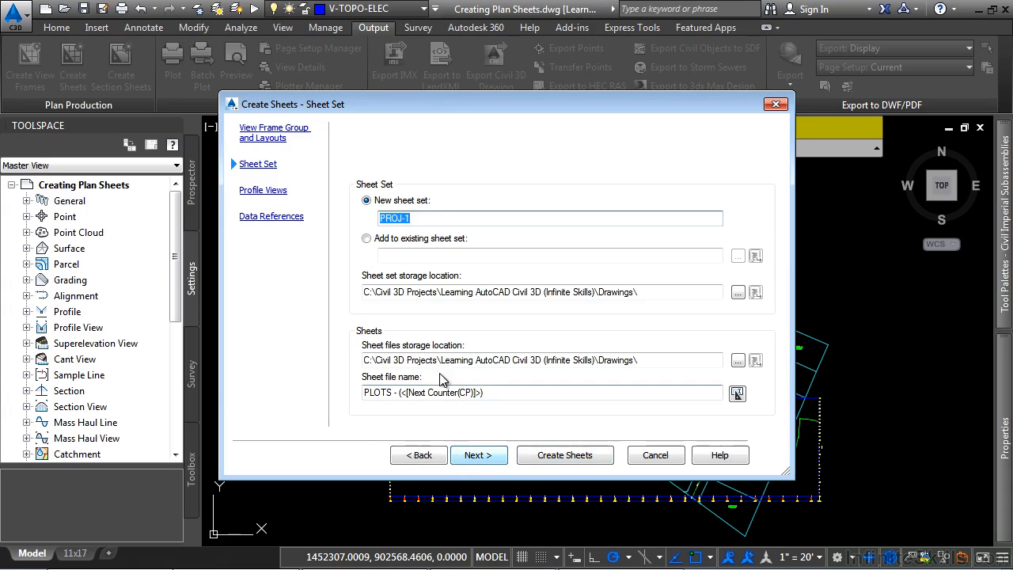
Set the sheet set and sheet files storage locations to the Drawings\Sheets folder, keeping the PROJ-1 name and PLOTS file name template
left_click(437, 217)
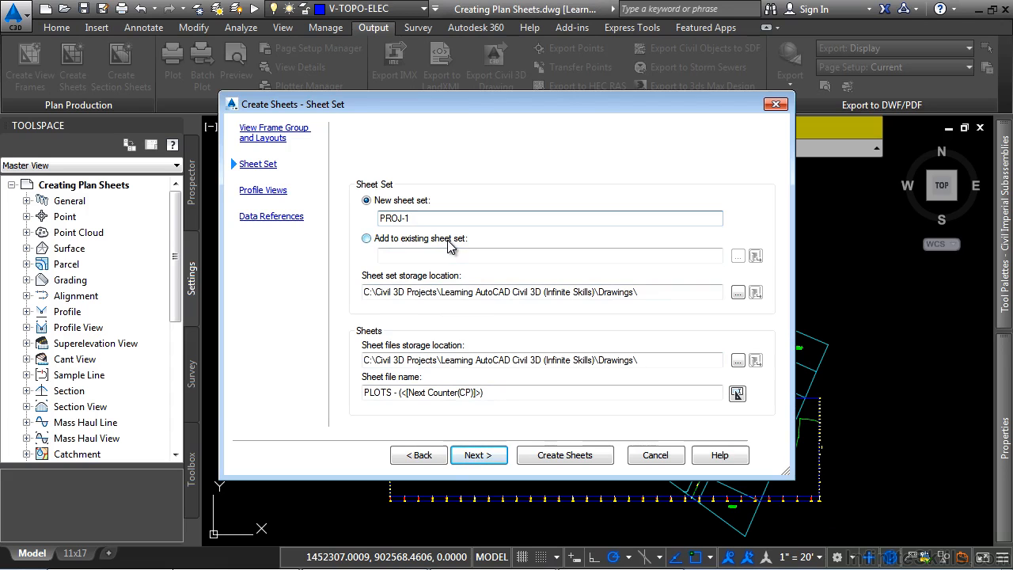
left_click(658, 290)
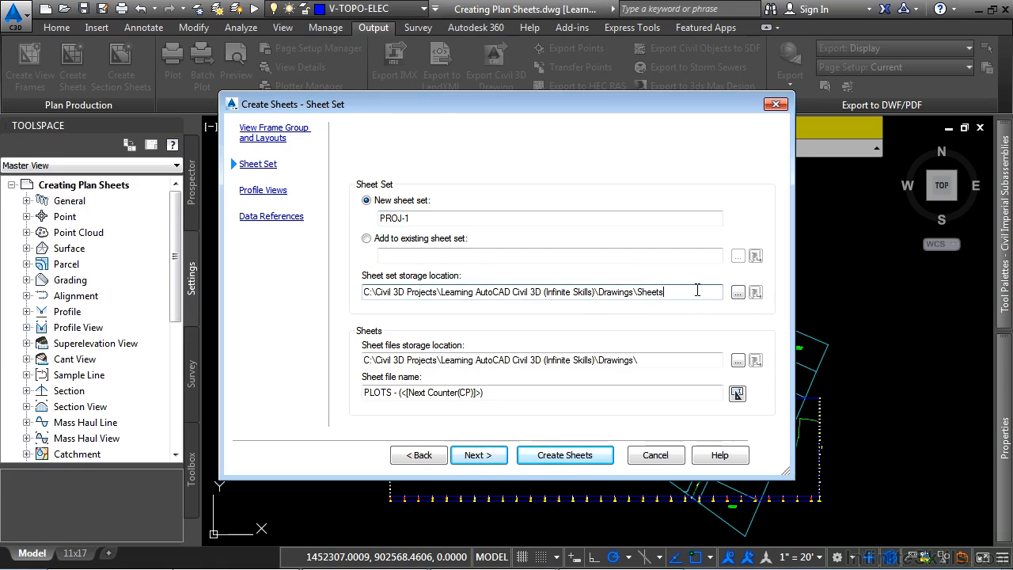
left_click(669, 291)
left_click_drag(659, 296, 275, 357)
left_click(649, 360)
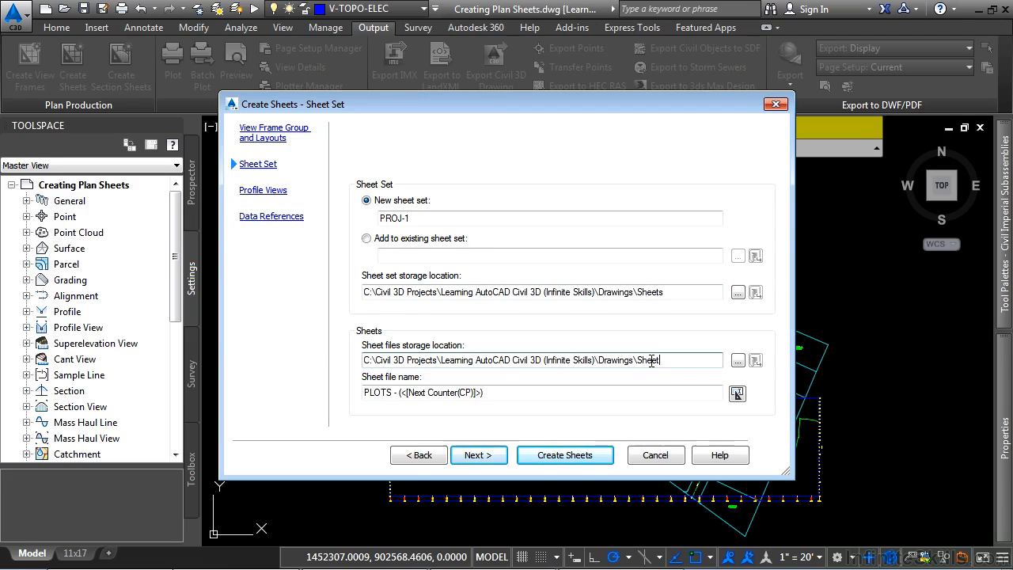
left_click(515, 391)
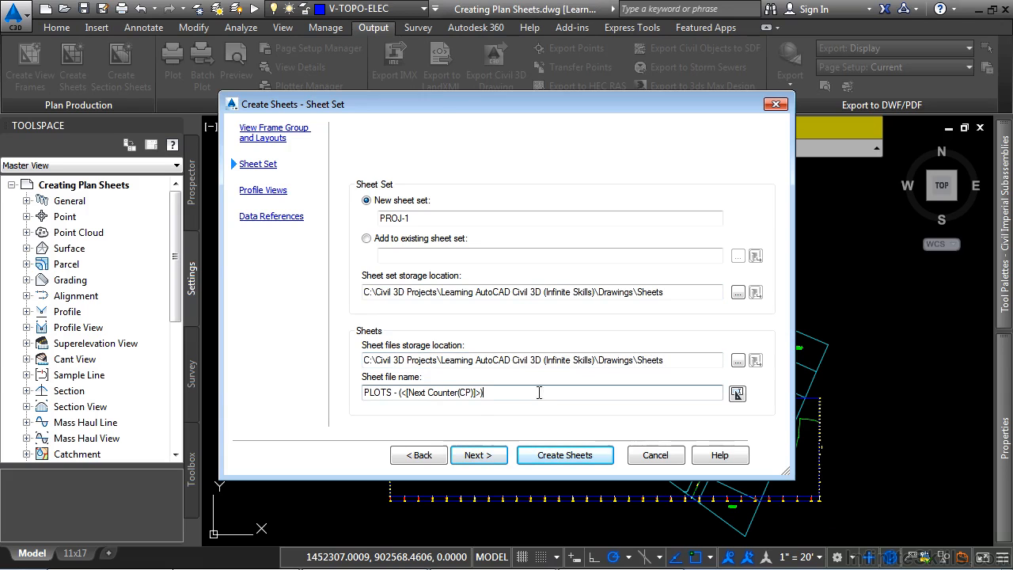
left_click_drag(525, 394, 336, 404)
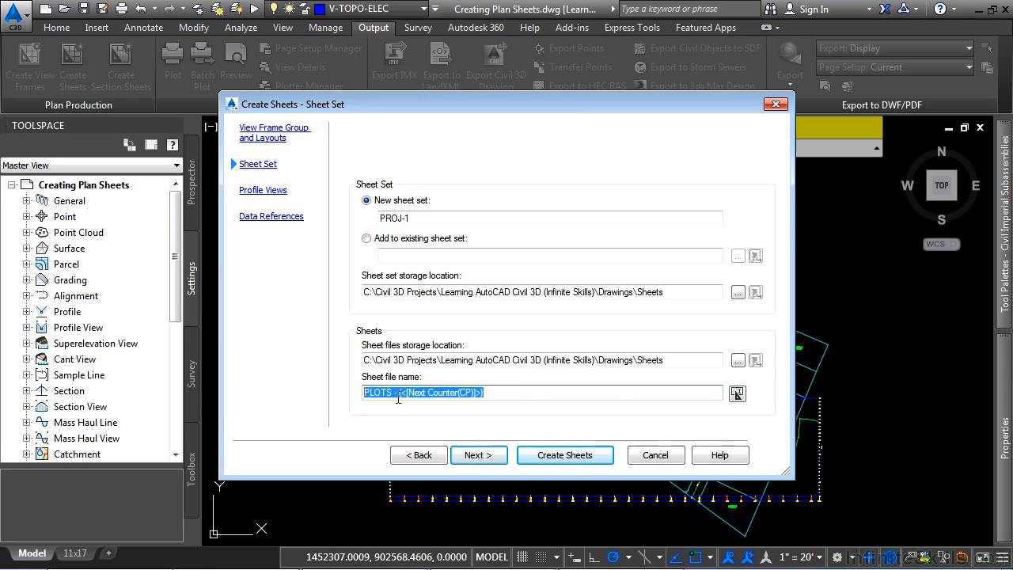
left_click(480, 459)
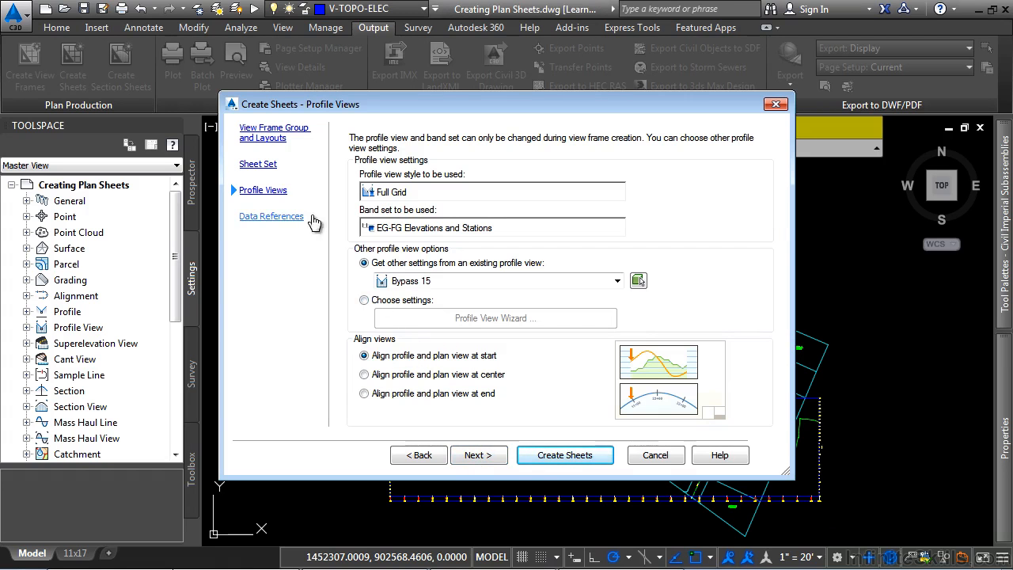
Choose custom profile view settings instead of the existing profile view's and advance the Profile View Wizard to the profile display options
left_click(396, 303)
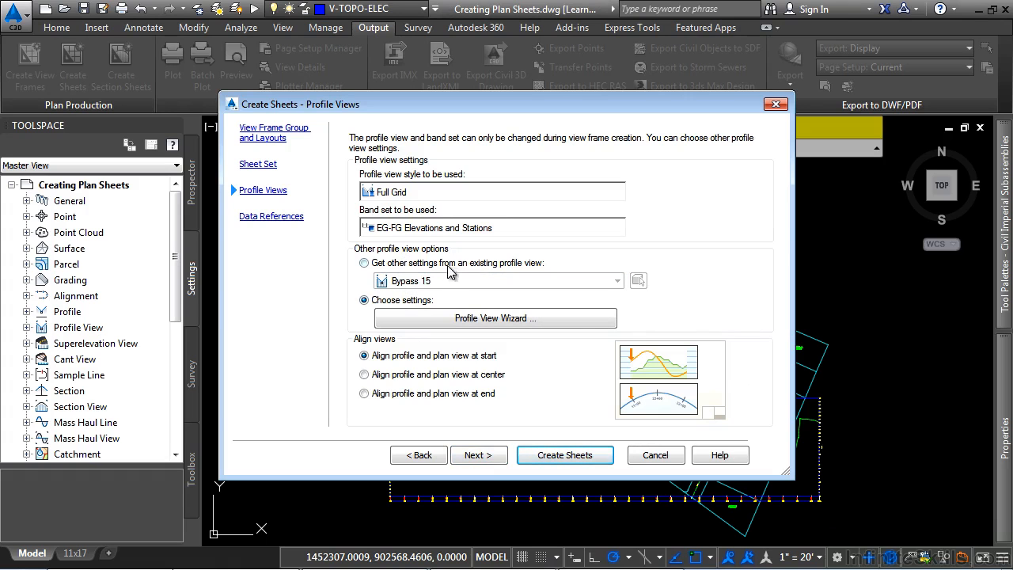
left_click(440, 265)
left_click(403, 306)
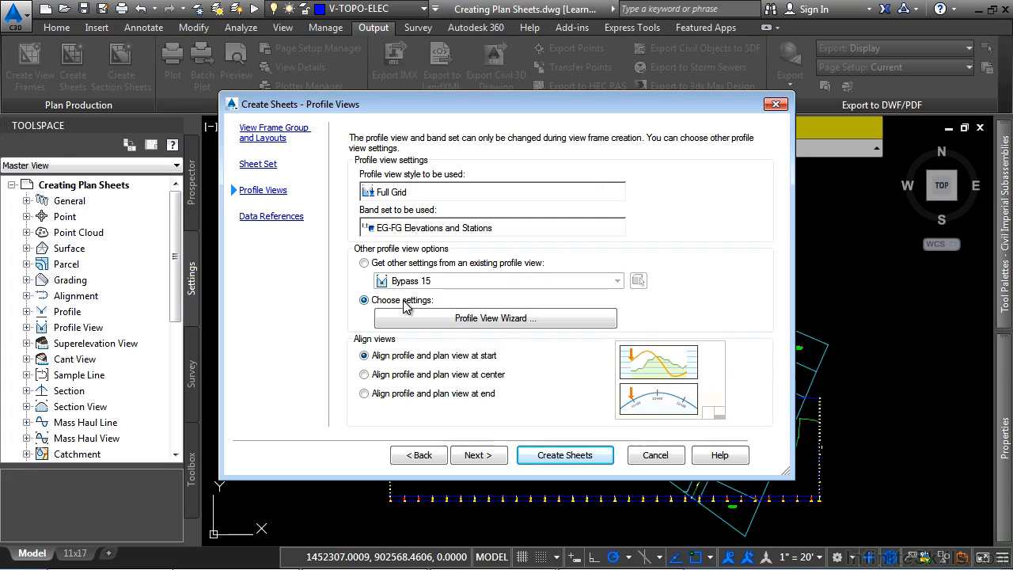
left_click(501, 320)
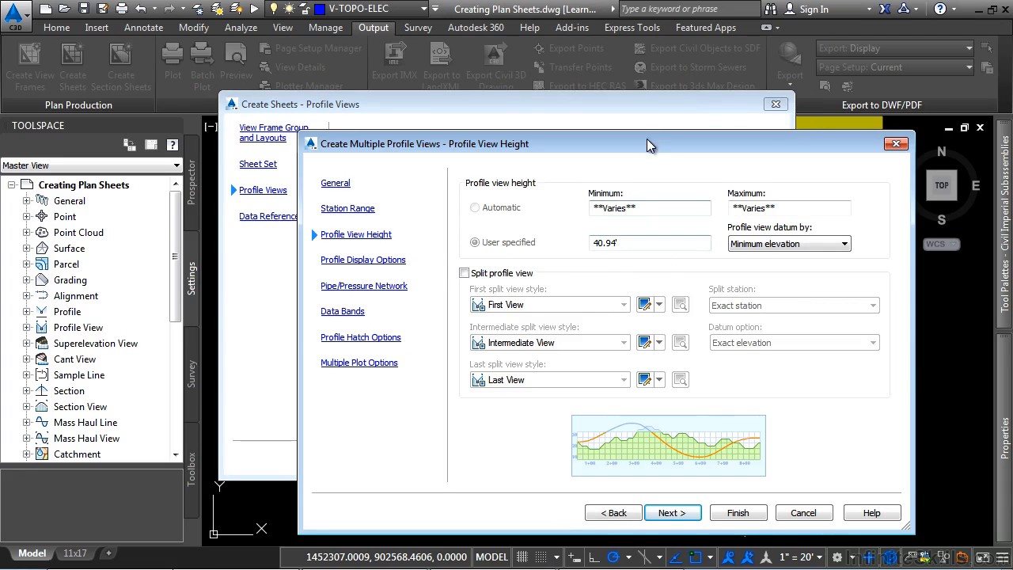
left_click_drag(650, 149, 538, 118)
left_click(560, 482)
Set the label sets of the _Vert1, EX-EG and REF_US-100 profiles to _No Labels
left_click_drag(511, 445, 724, 446)
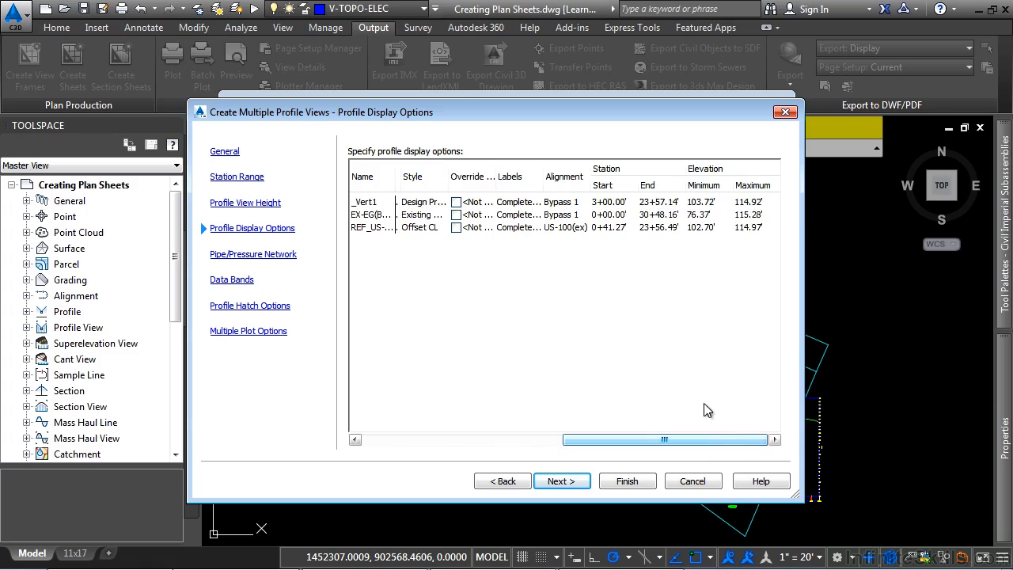
left_click(530, 204)
left_click(518, 288)
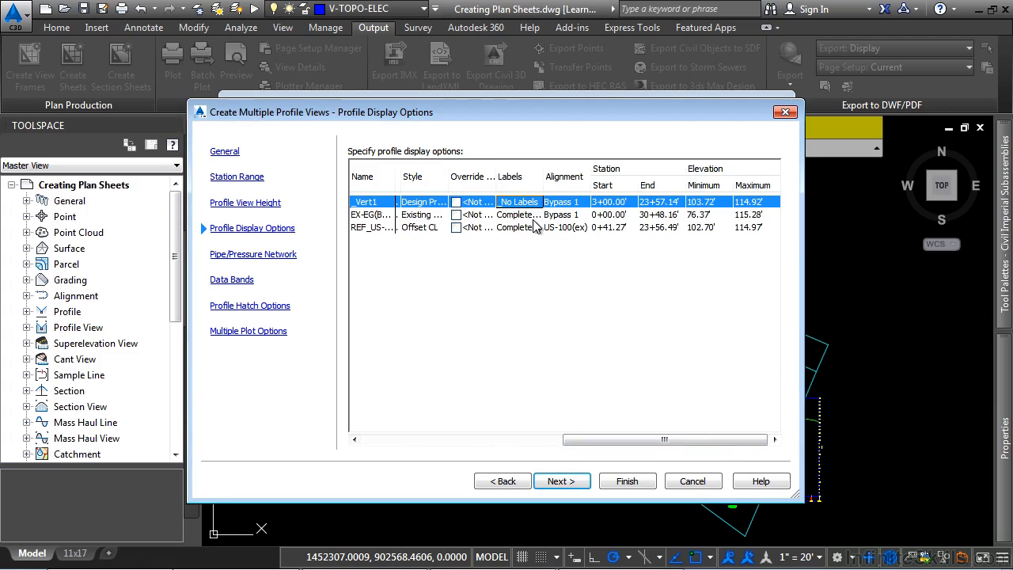
left_click(525, 216)
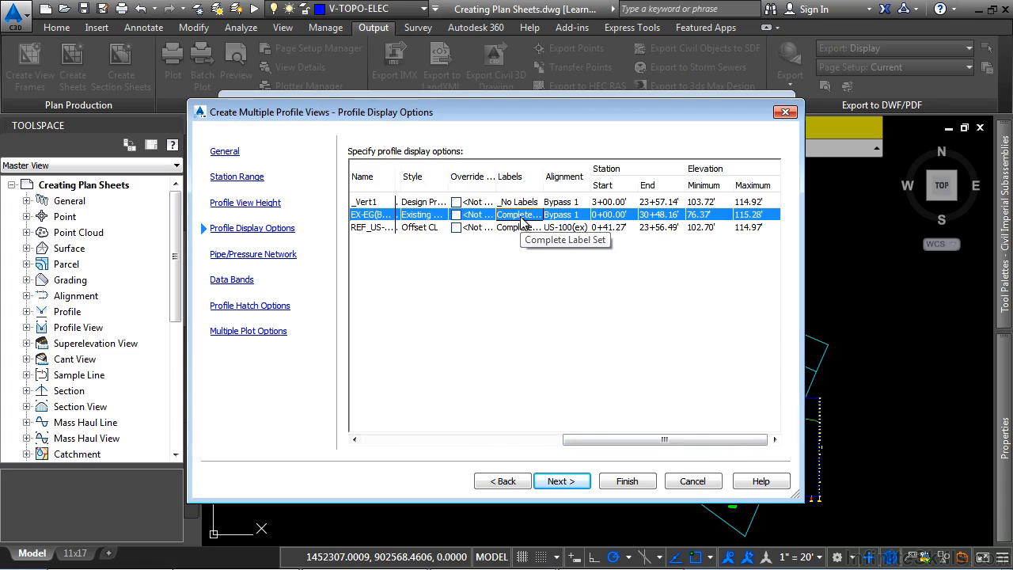
left_click(521, 218)
left_click(510, 288)
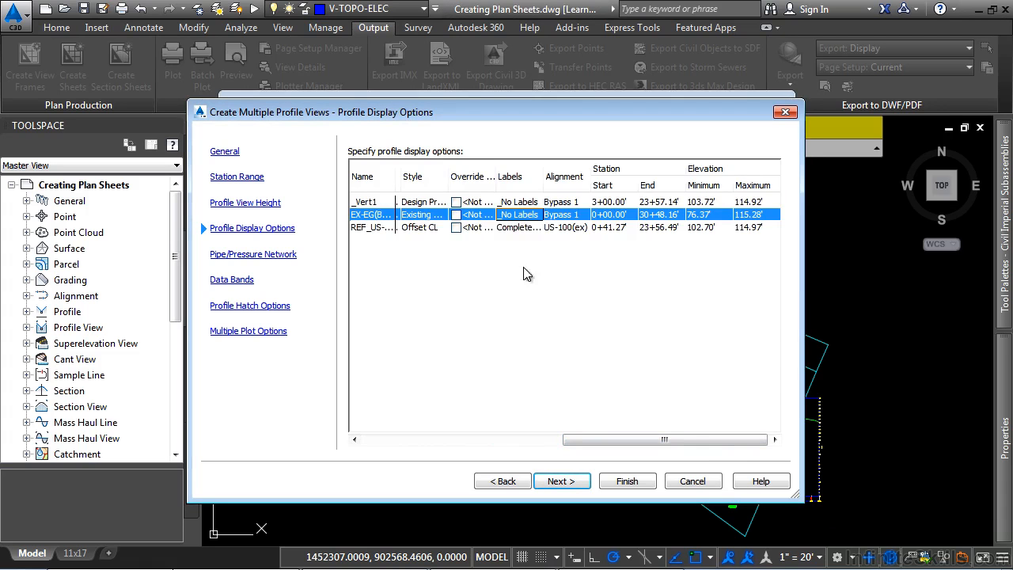
left_click(524, 230)
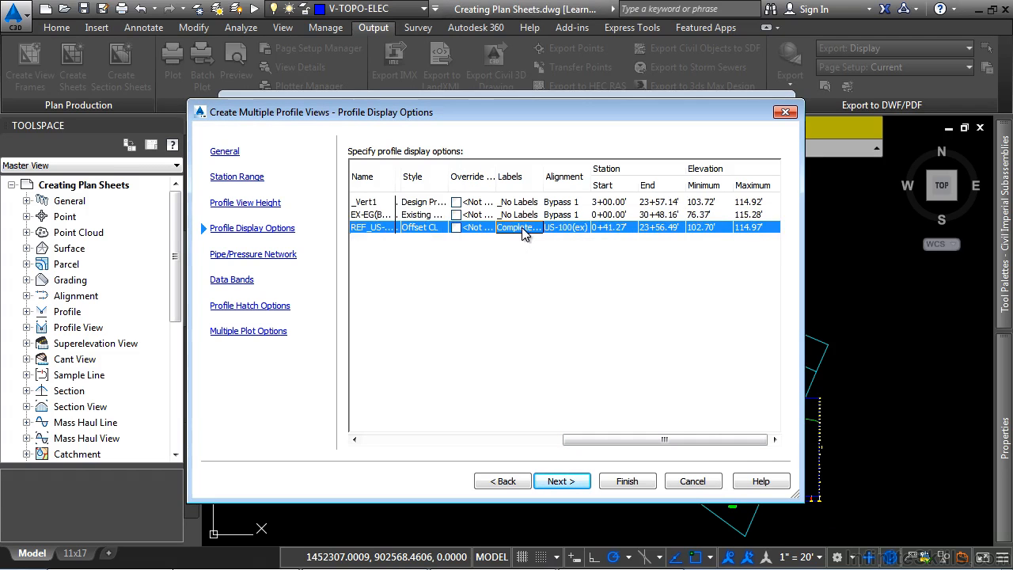
left_click(523, 232)
left_click(512, 288)
Assign the Complete Label Set to the _Vert1 profile and continue to the pipe network options
left_click(526, 205)
left_click(526, 205)
left_click(553, 257)
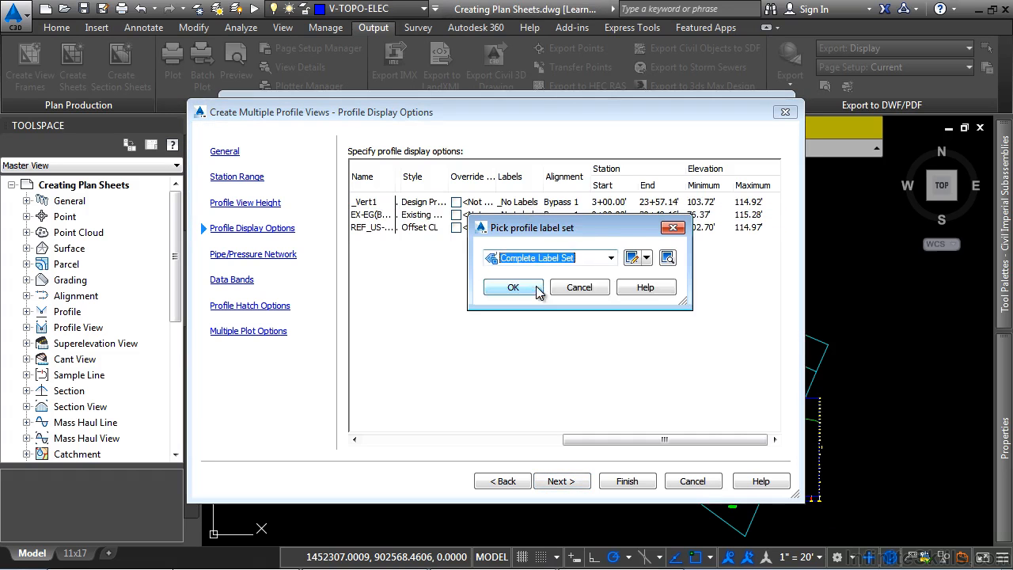
left_click(536, 286)
left_click(542, 293)
left_click(561, 481)
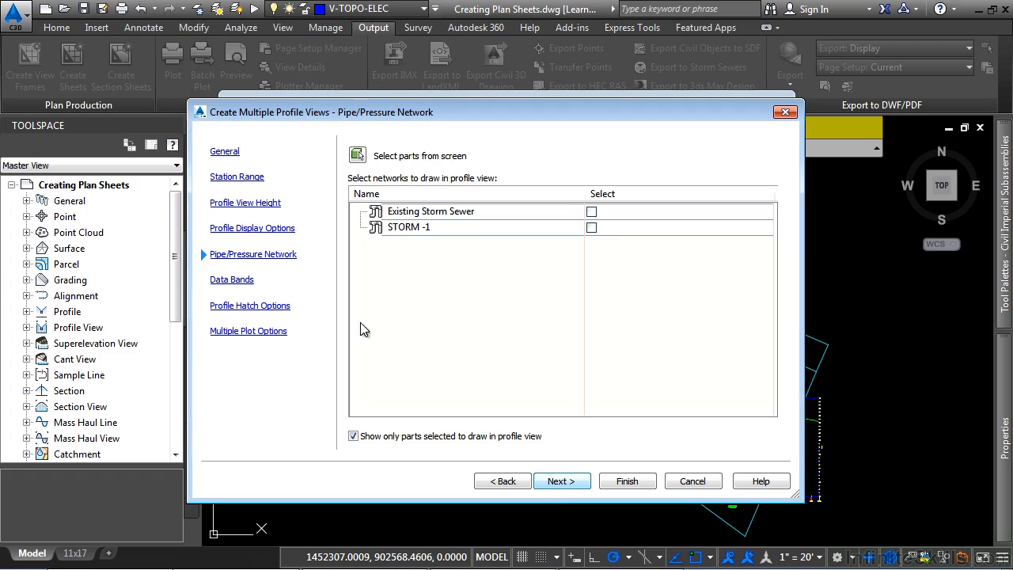
Include the Existing Storm Sewer and STORM -1 networks in the profile views and finish the profile view settings
left_click(591, 212)
left_click(591, 227)
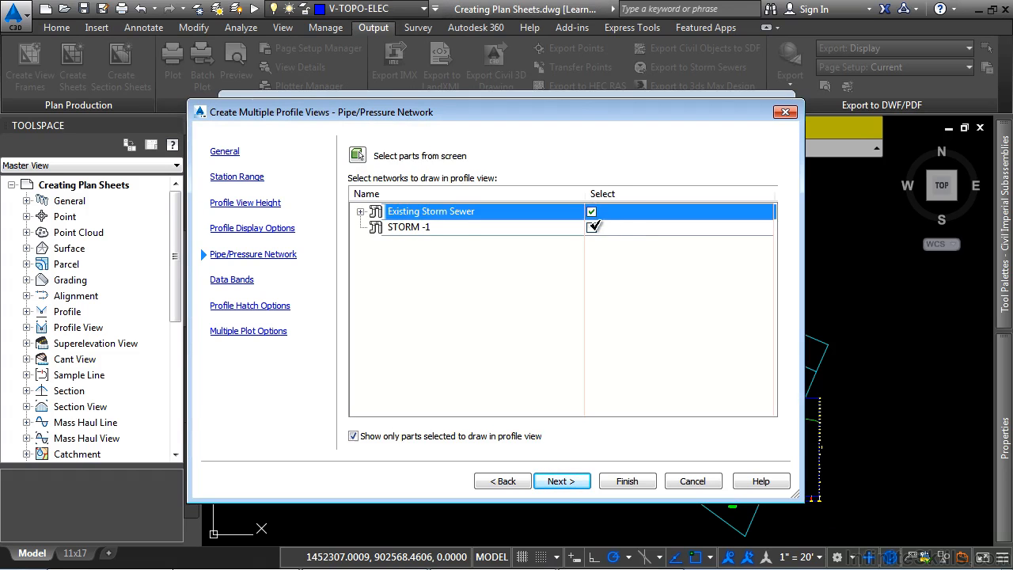
left_click(361, 227)
left_click(561, 481)
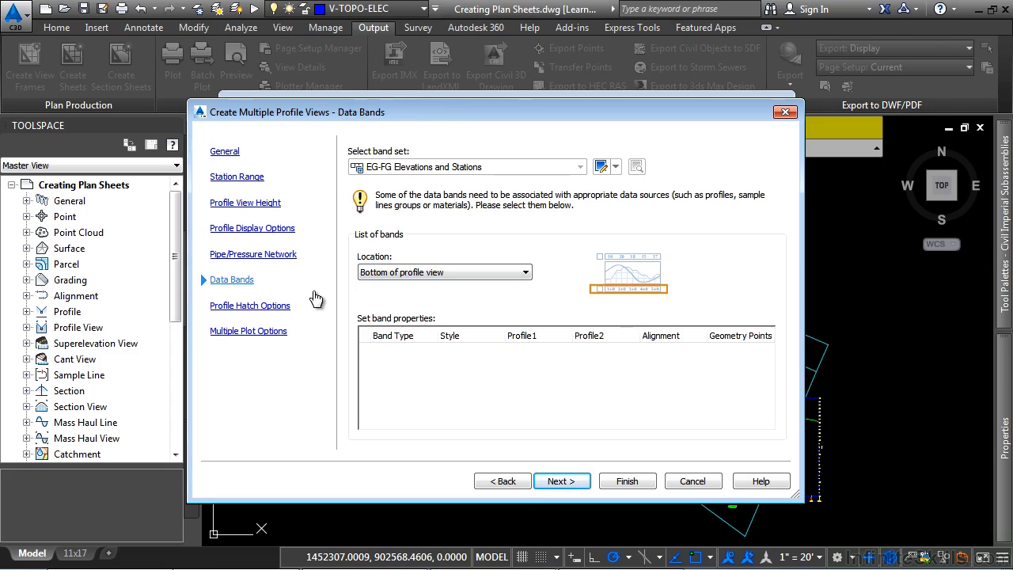
left_click(631, 481)
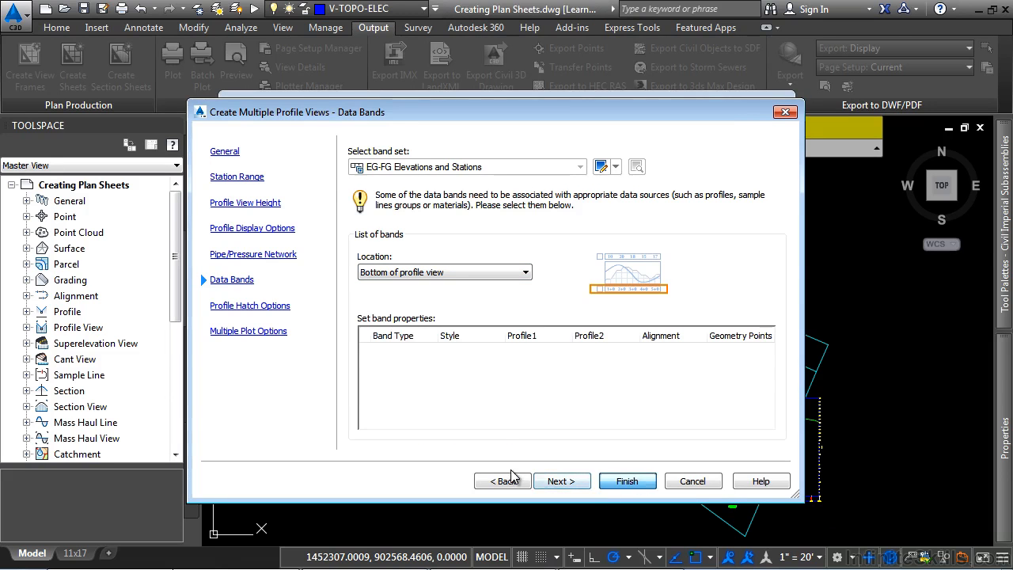
Add the FG surface and all pipe networks to the data references for the sheets
left_click(478, 455)
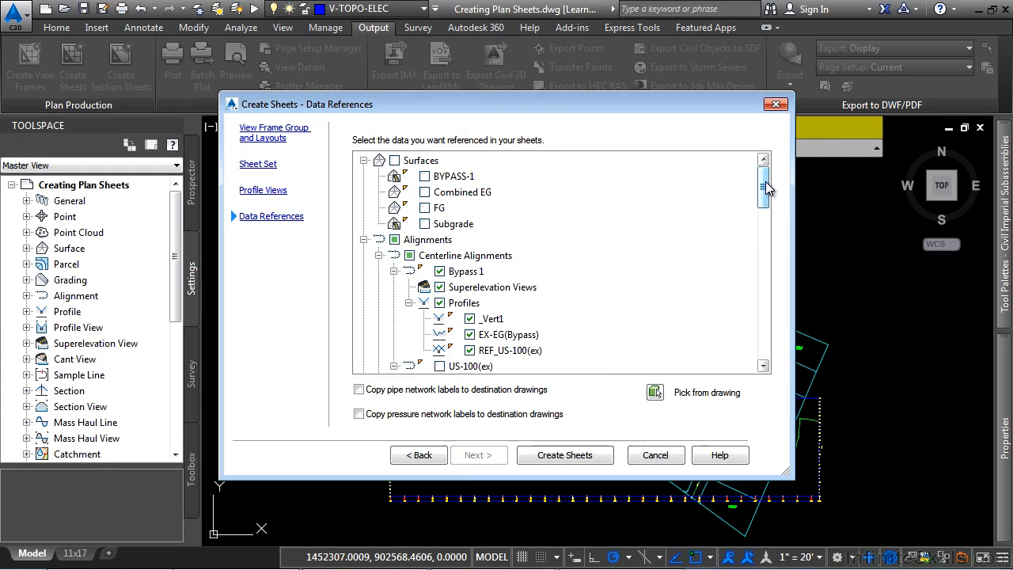
left_click(425, 208)
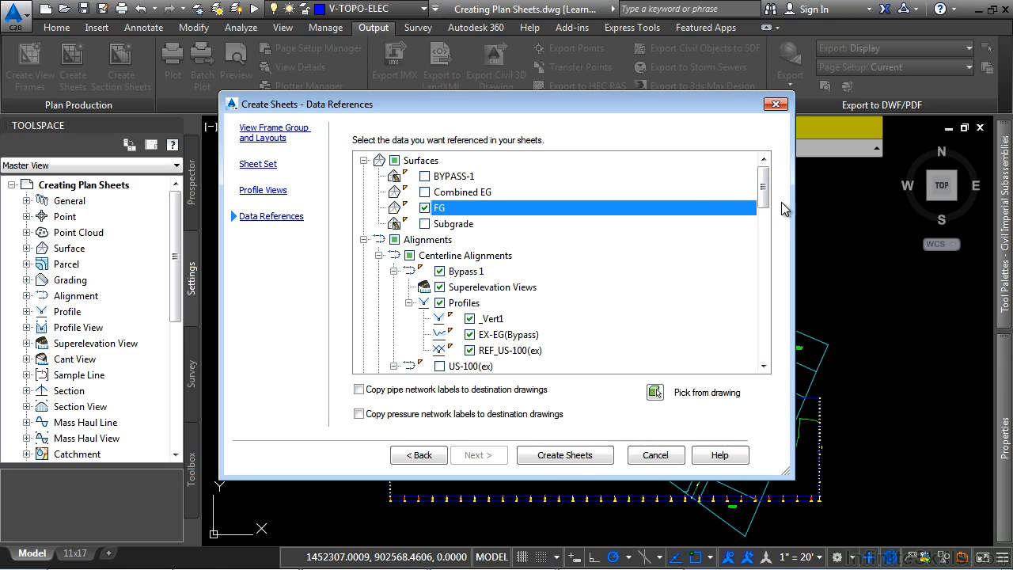
left_click_drag(769, 188, 759, 360)
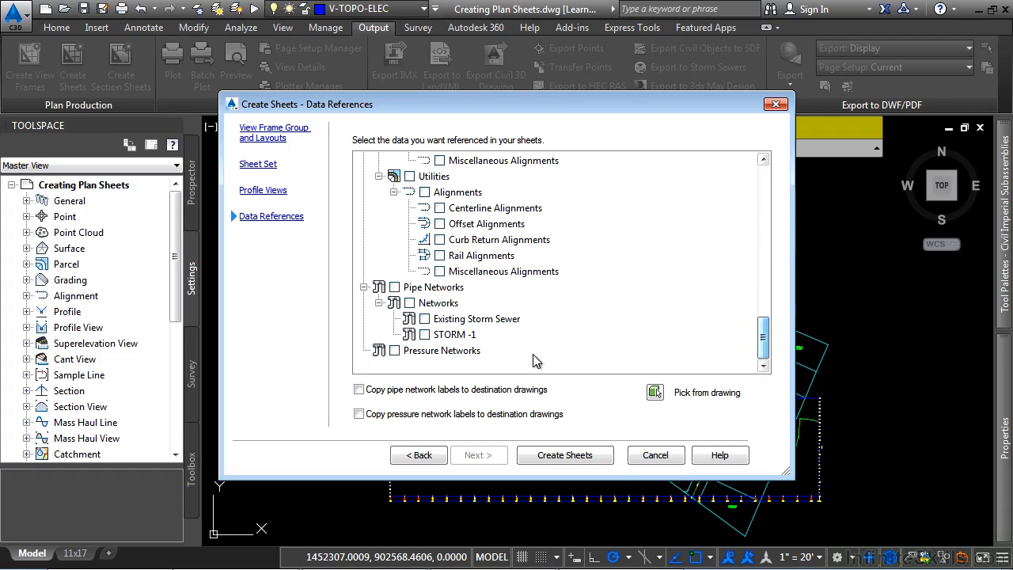
left_click(394, 286)
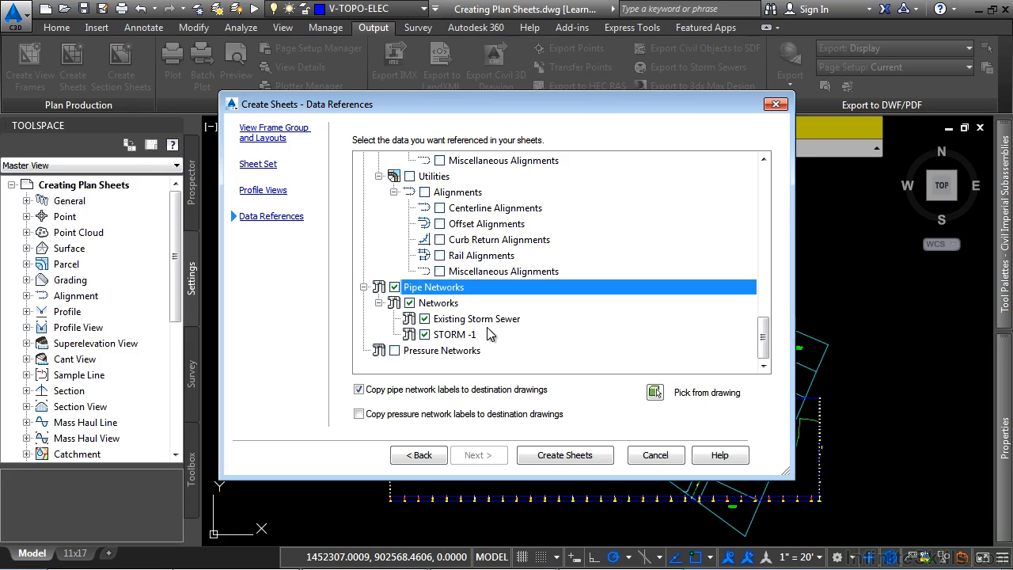
Turn off copying pipe network labels to the destination drawings and create the sheets, accepting the save of the current drawing
left_click(362, 416)
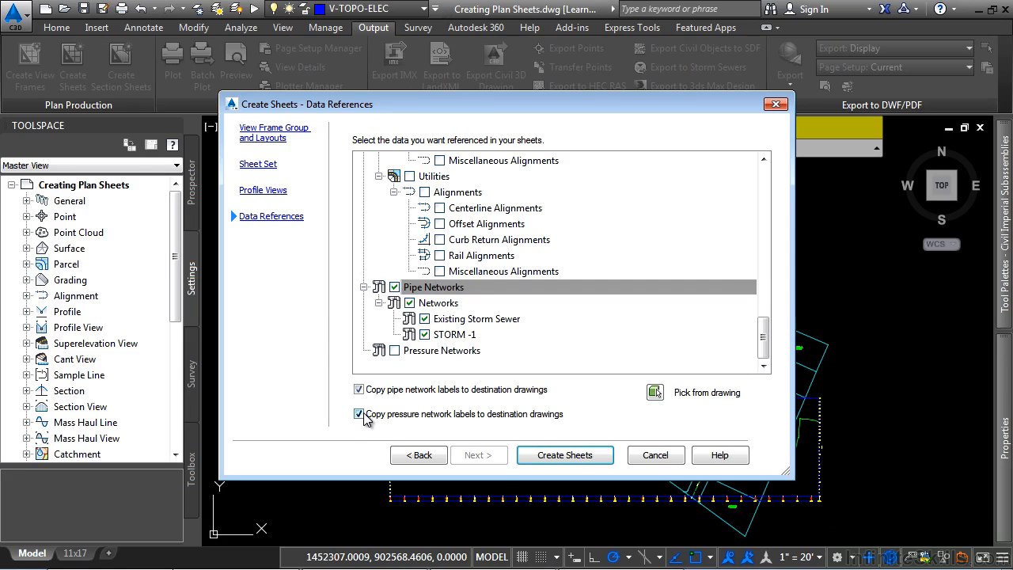
left_click(364, 414)
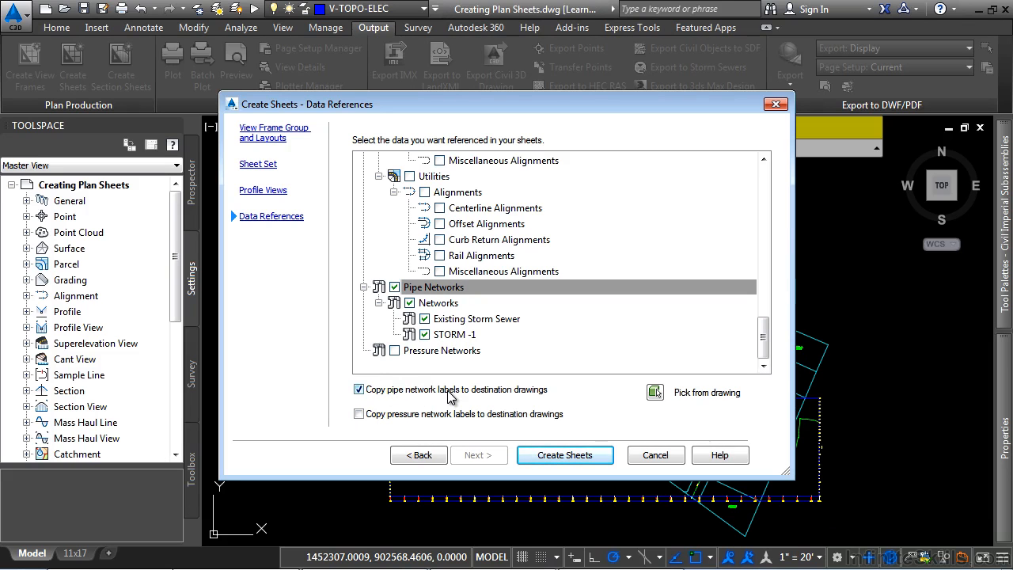
left_click(448, 391)
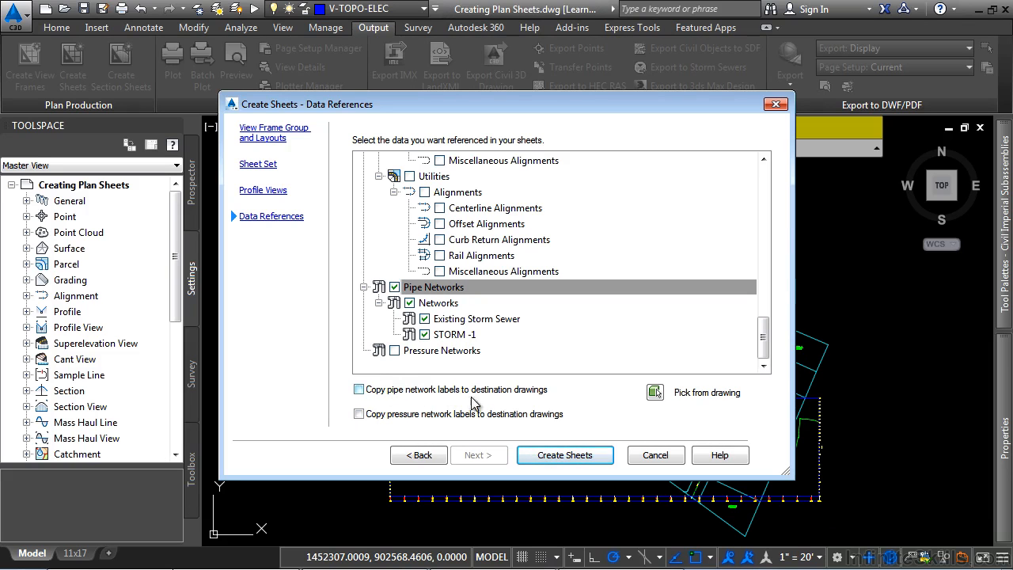
left_click(560, 456)
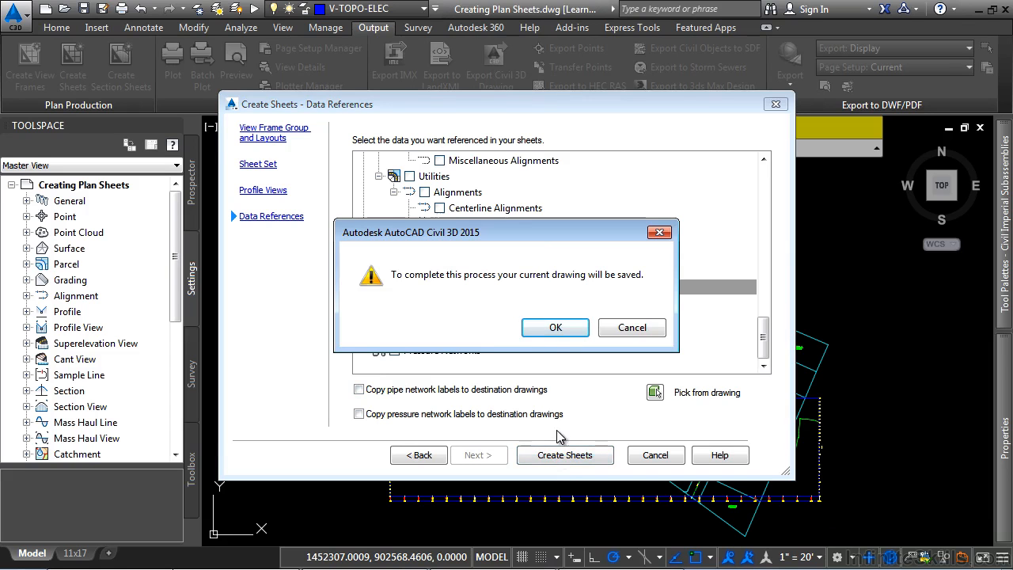
left_click(558, 327)
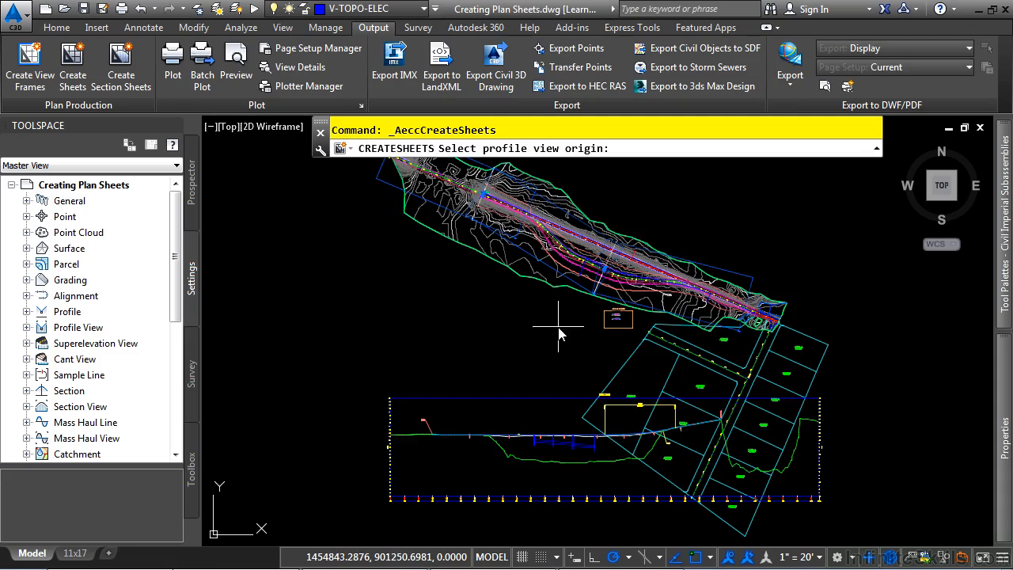
Place the profile view origin in the empty area above the site plan
middle_click_drag(645, 264, 537, 406)
scroll(606, 330, "down", 2)
middle_click_drag(612, 320, 548, 373)
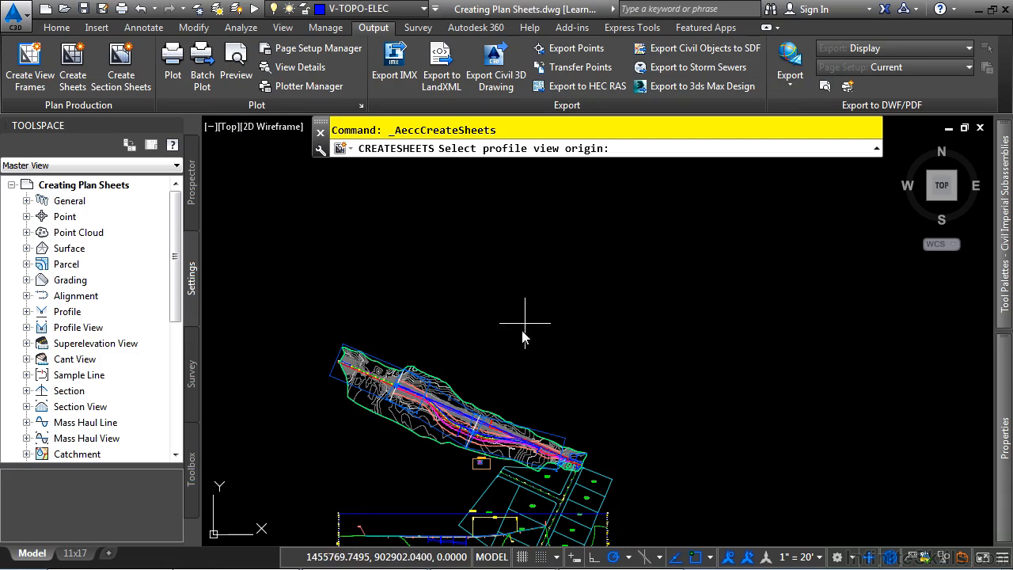
mouse_move(555, 421)
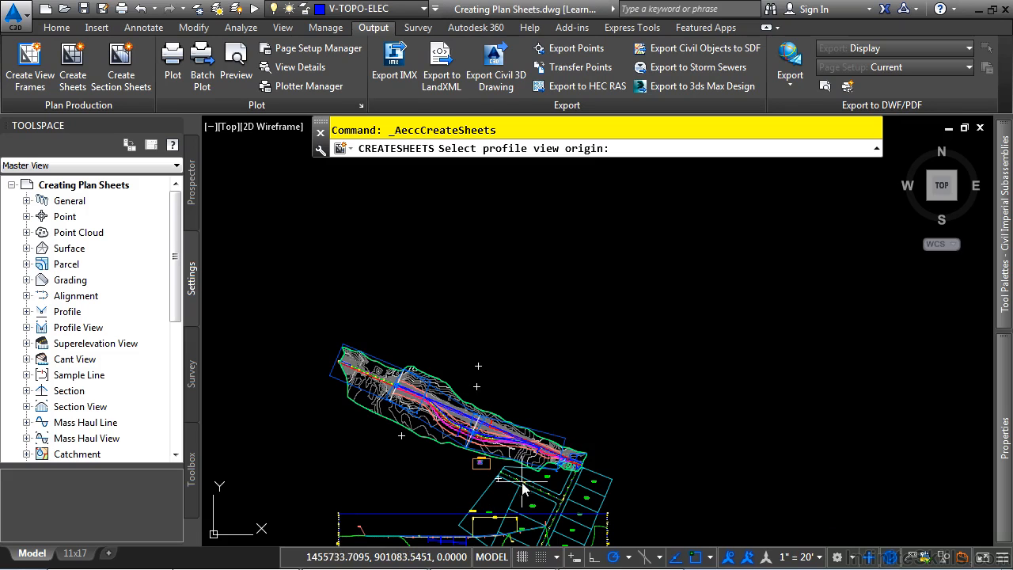
mouse_move(504, 380)
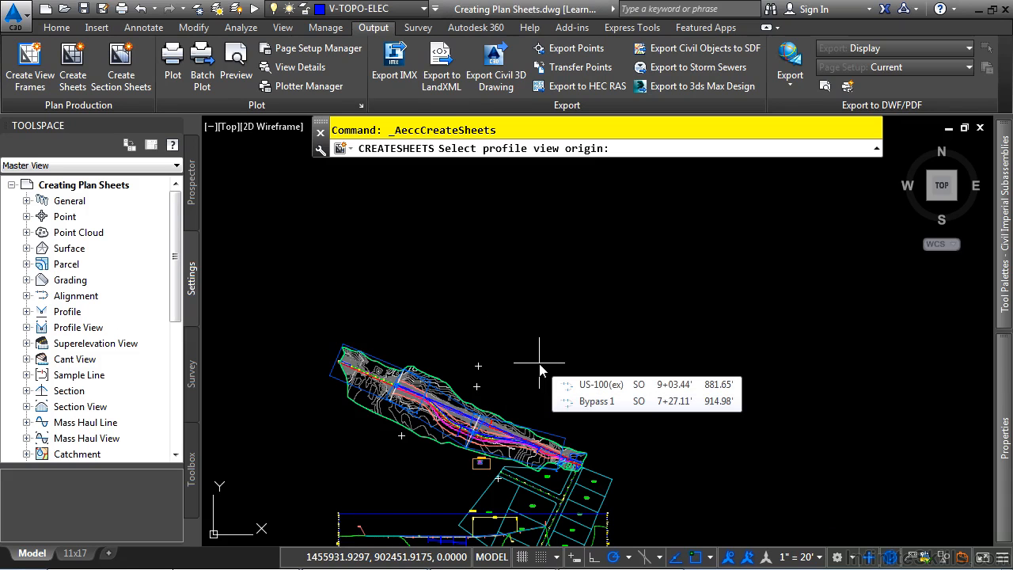
scroll(539, 366, "up", 2)
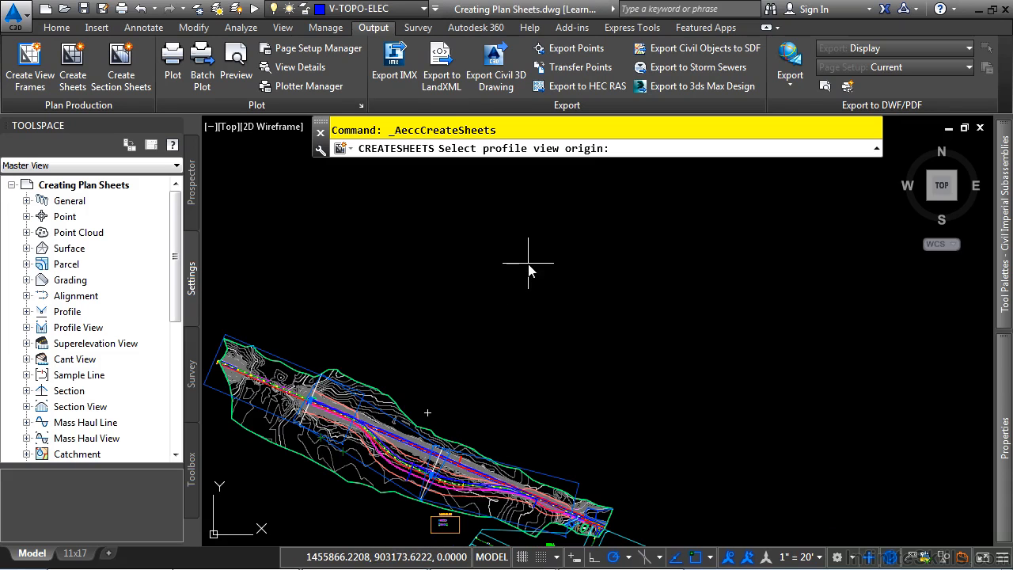
left_click(559, 285)
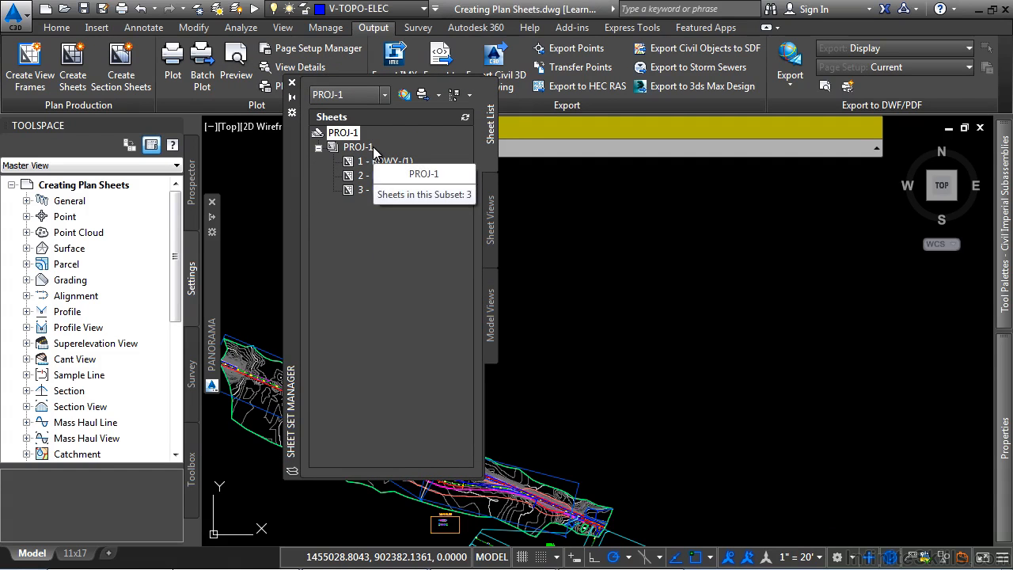
Open sheet 1 - RDWY-(1) from the PROJ-1 sheet set
left_click(369, 98)
left_click(370, 100)
left_click(382, 172)
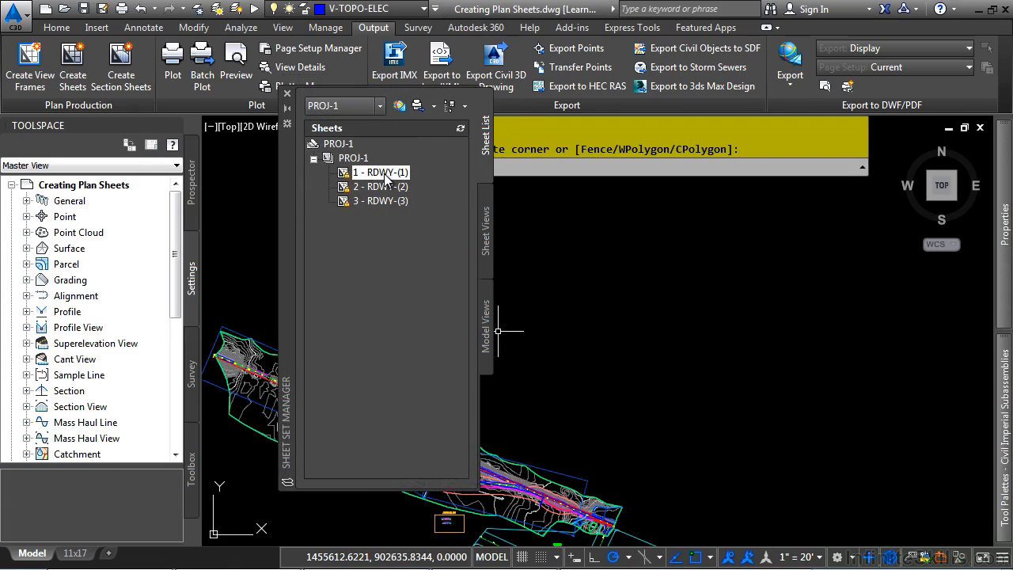
double_click(382, 173)
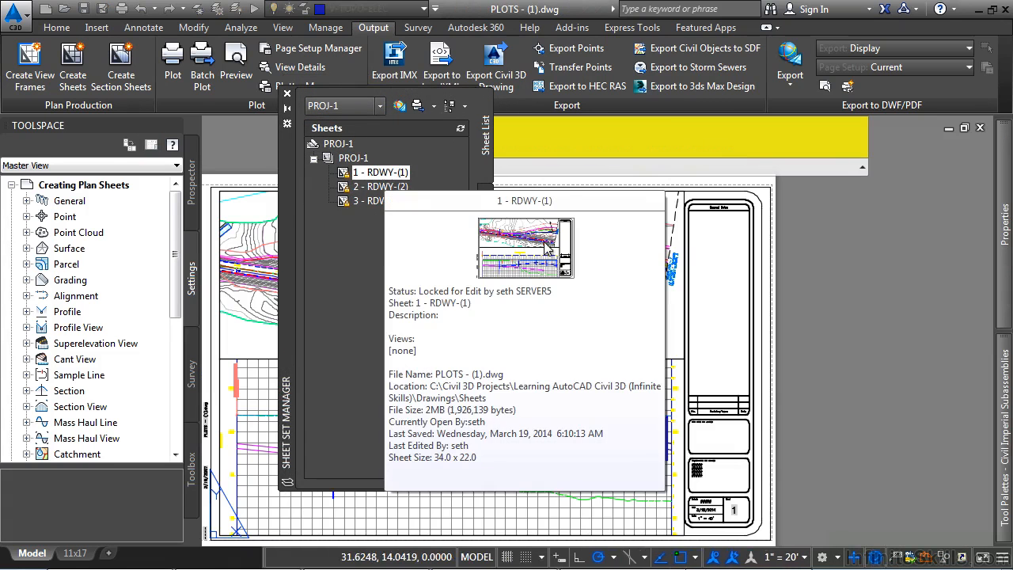
Collapse the Sheet Set Manager palette and examine the plan and profile viewports on sheet RDWY-(1)
middle_click_drag(594, 466, 795, 425)
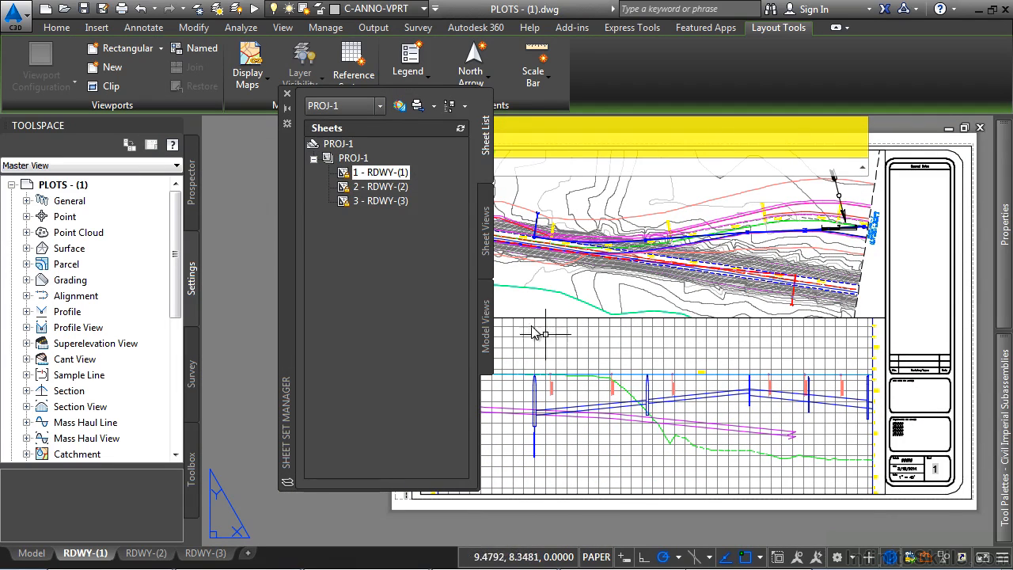
left_click(287, 108)
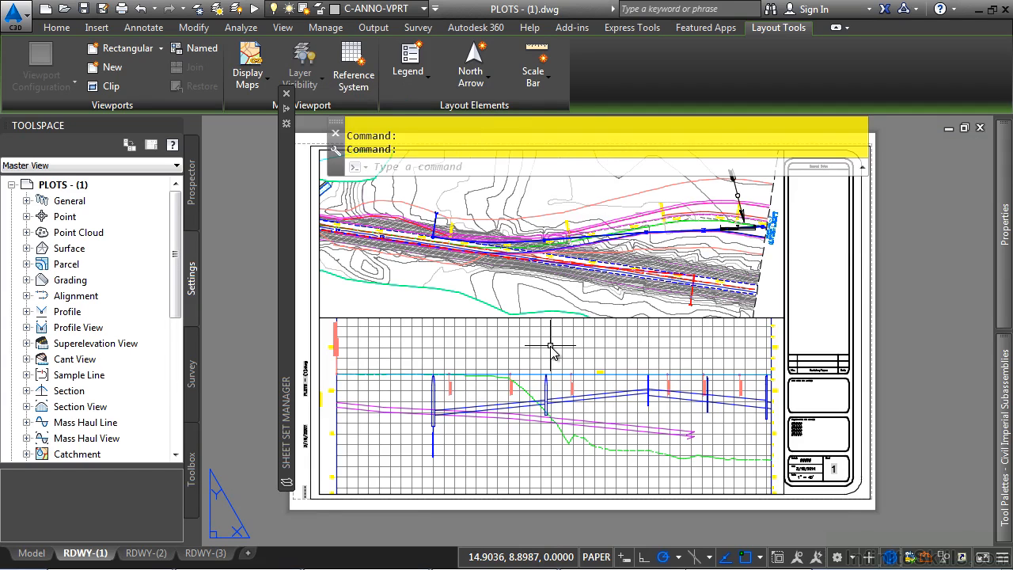
middle_click_drag(378, 512, 392, 449)
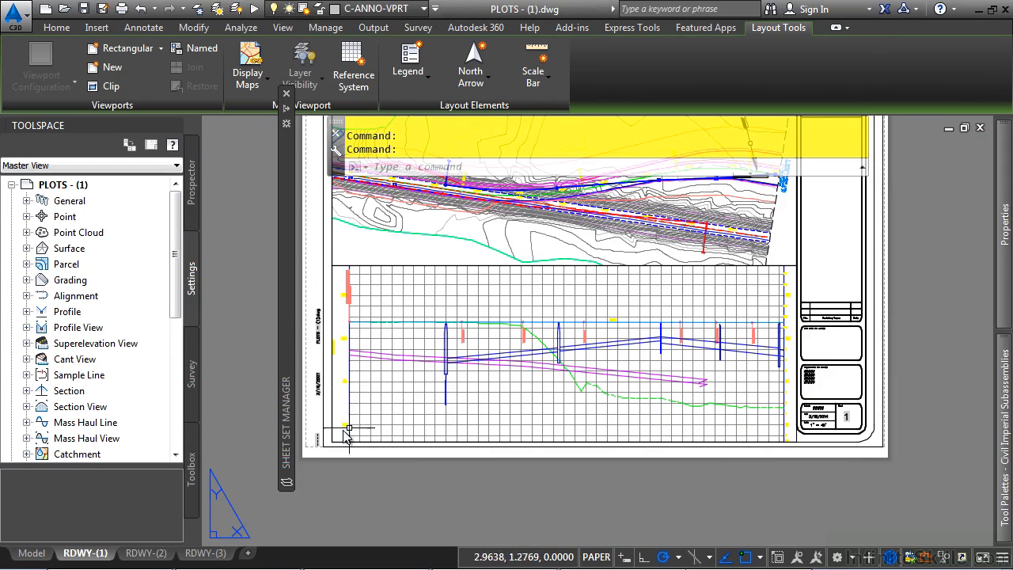
middle_click_drag(528, 238, 481, 348)
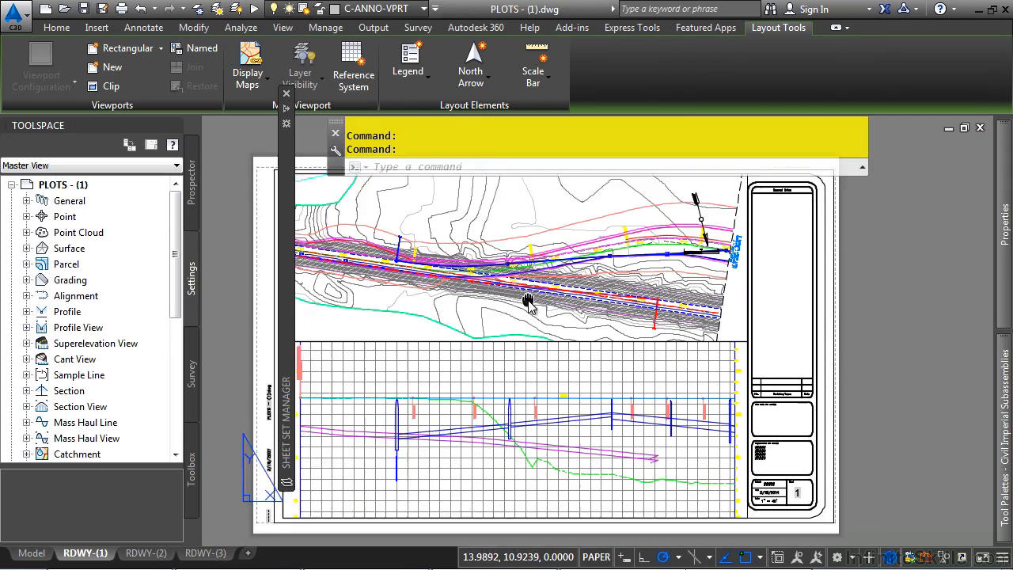
Switch to model space and examine the site plan and the three profile views placed above it
left_click(32, 553)
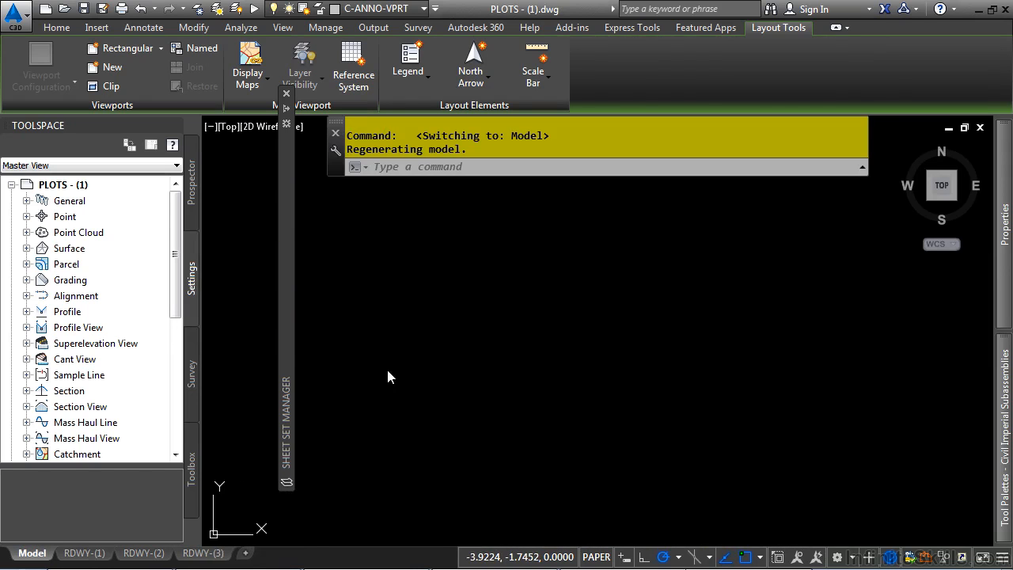
middle_click_drag(466, 500, 543, 380)
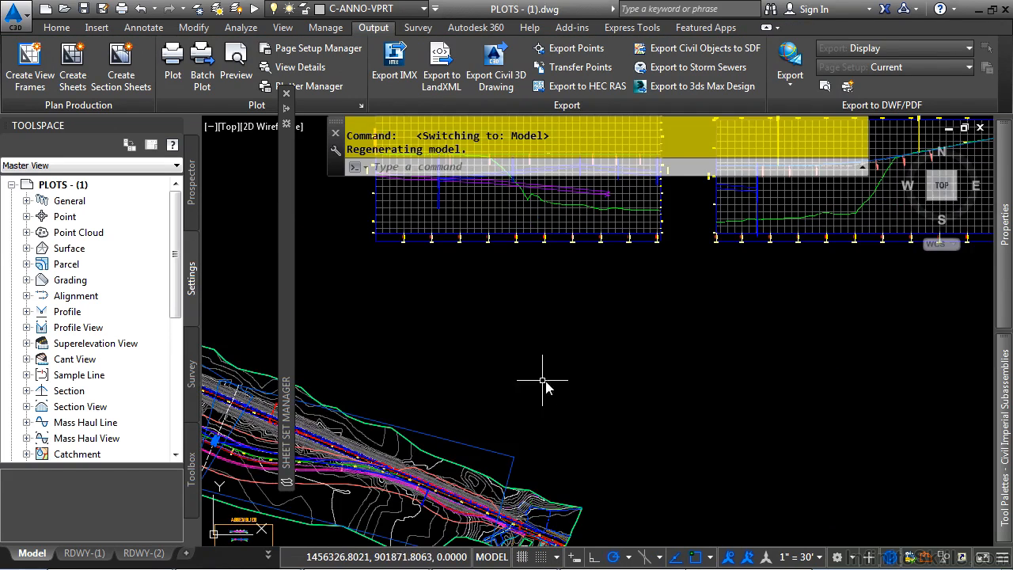
middle_click(558, 372)
middle_click(558, 373)
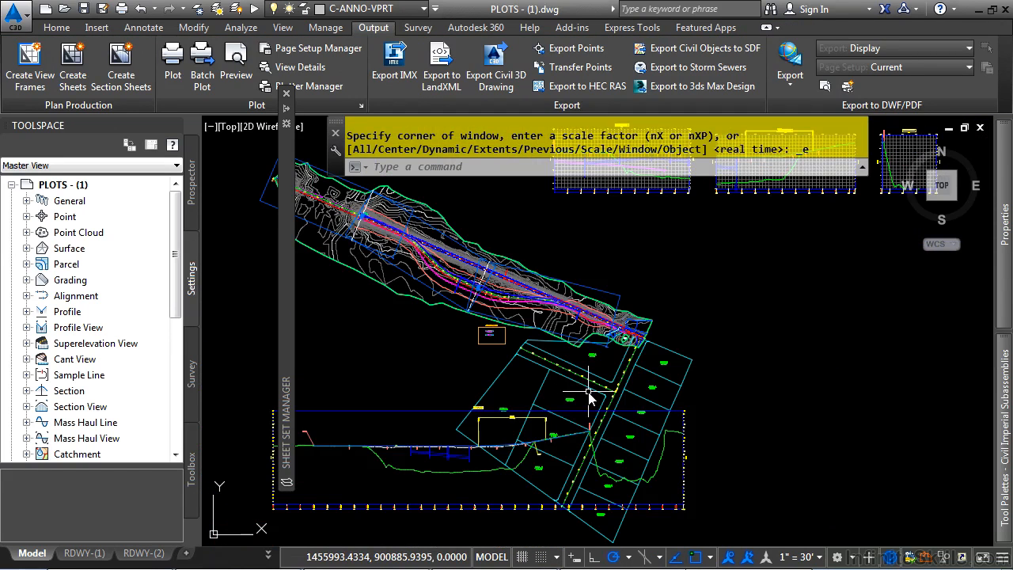
middle_click_drag(674, 262, 504, 416)
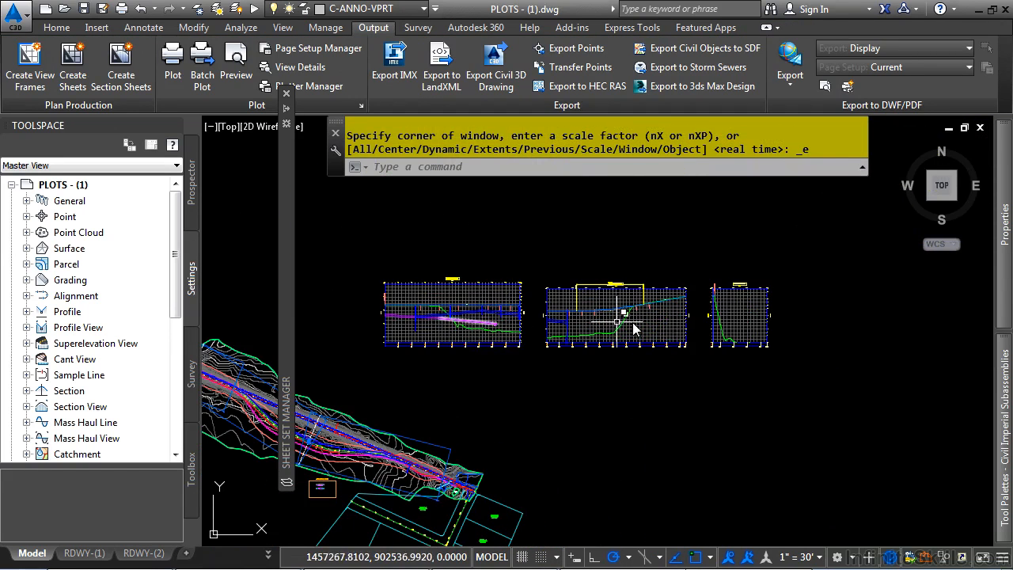
middle_click_drag(259, 360, 412, 216)
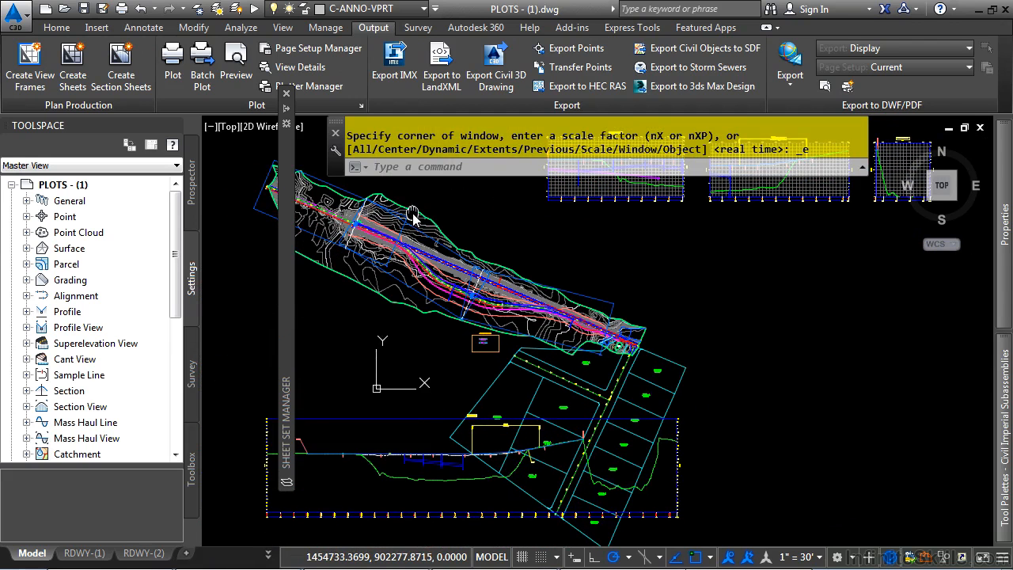
Freeze the layers of the parcel lots, the parcel labels, the surface contours and the Simons Road linework and text
left_click(52, 28)
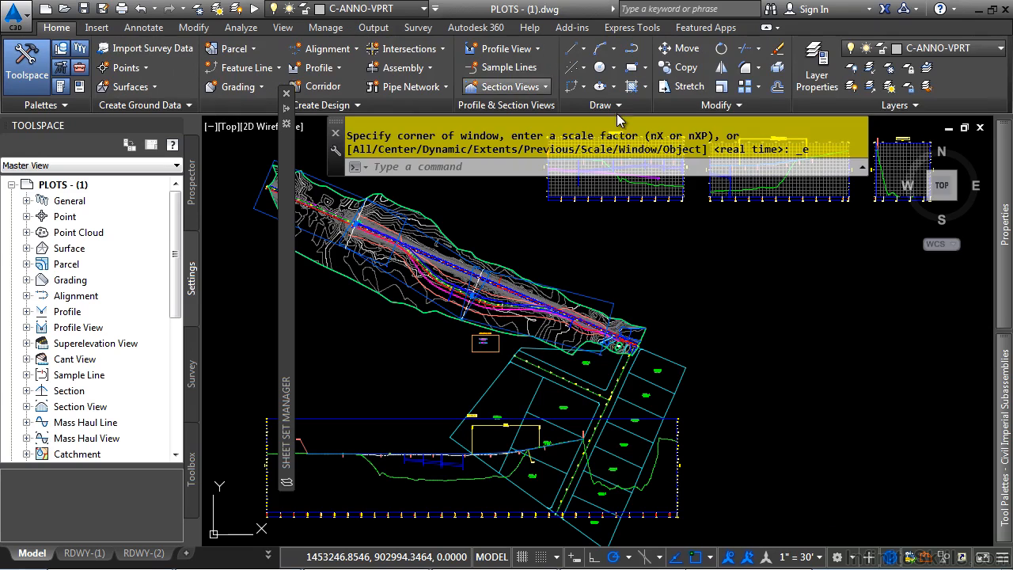
left_click(899, 64)
left_click(640, 382)
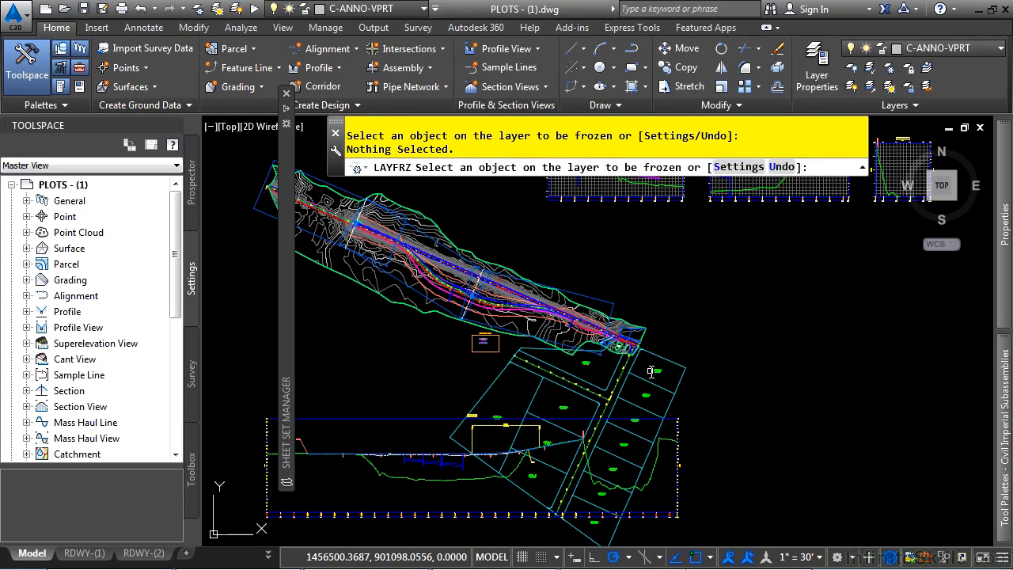
left_click(642, 380)
left_click(631, 384)
left_click(619, 388)
left_click(613, 392)
left_click(600, 399)
left_click(599, 399)
left_click(602, 398)
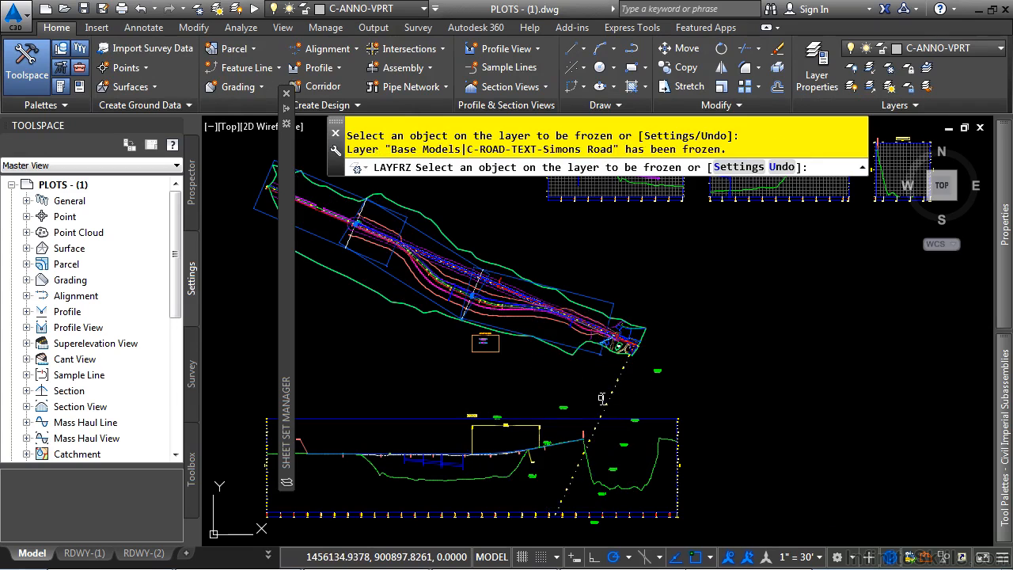
left_click(606, 401)
Freeze the layer of the road assembly below the site plan and end the layer freezing
scroll(570, 323, "up", 4)
left_click(488, 312)
scroll(648, 332, "down", 4)
middle_click_drag(760, 242, 584, 437)
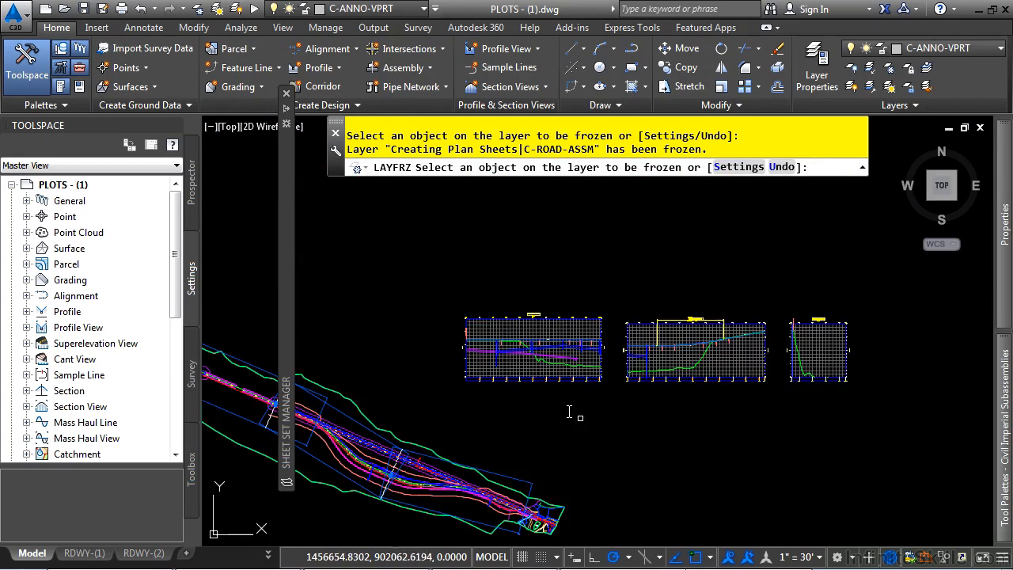
scroll(524, 360, "up", 3)
key("Escape")
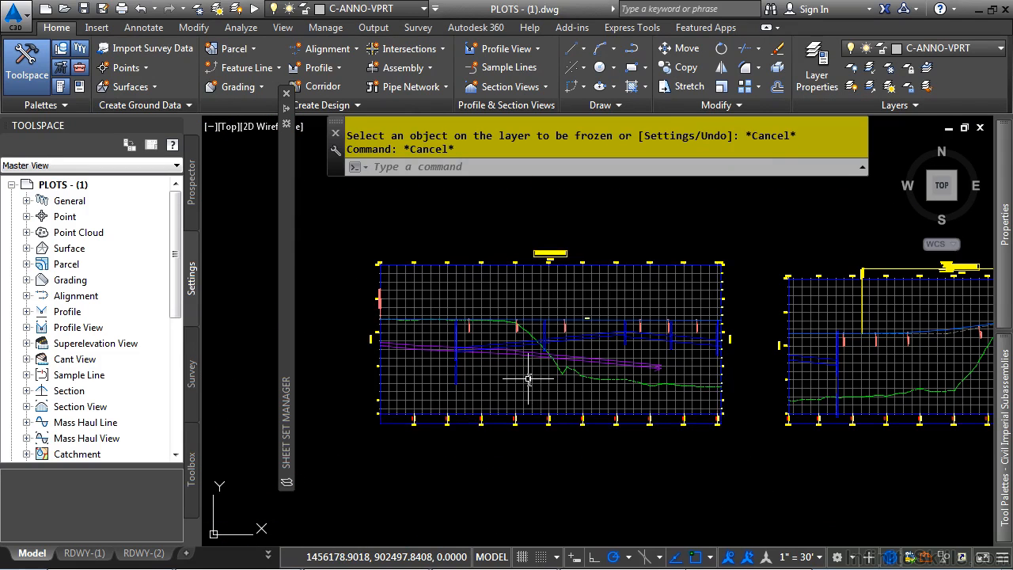
Set the first Bypass 1 profile view's user-specified minimum elevation to 85 and regenerate all
scroll(528, 379, "up", 2)
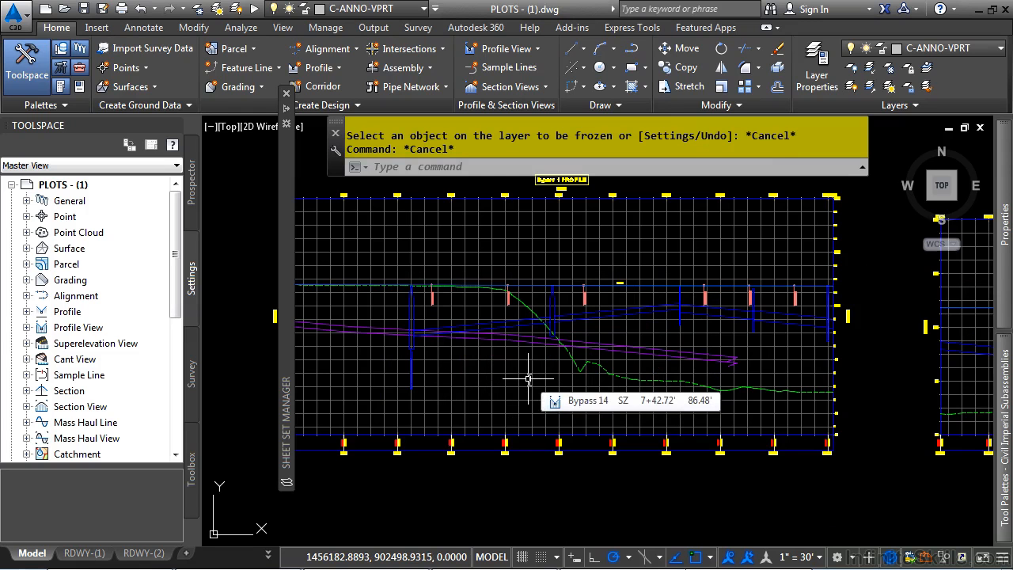
left_click(481, 385)
left_click(465, 415)
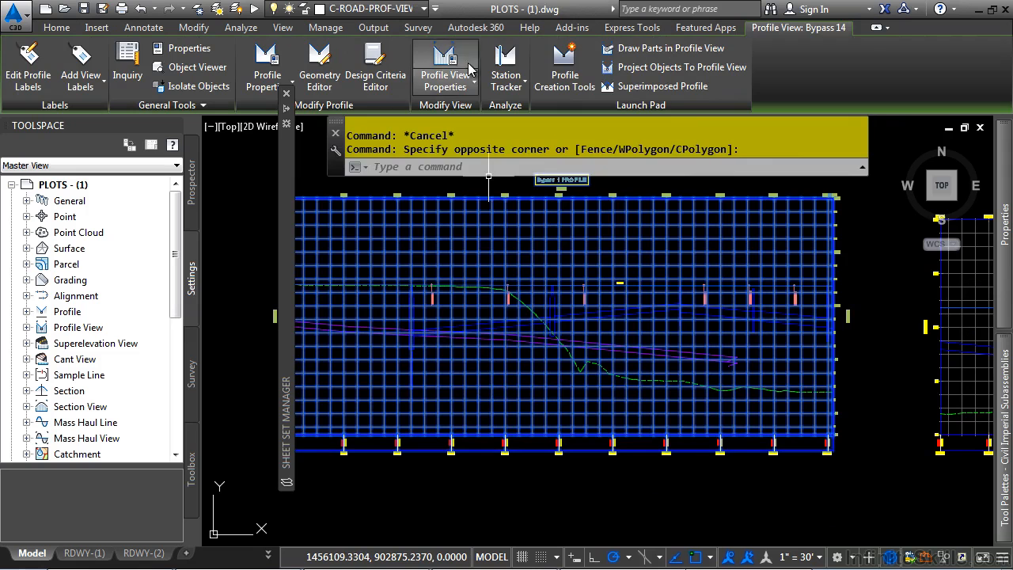
left_click(460, 52)
left_click(287, 121)
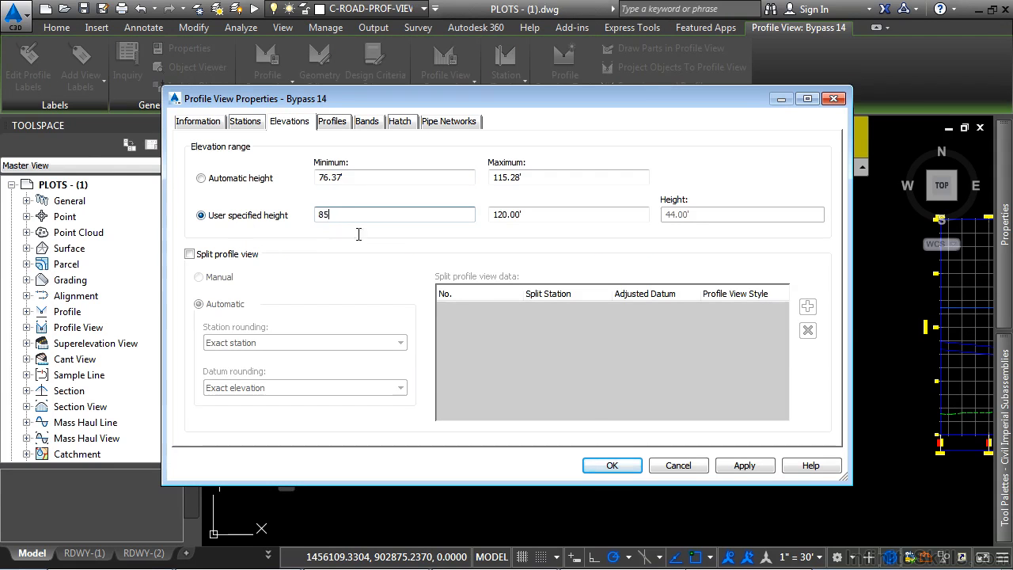
left_click(612, 462)
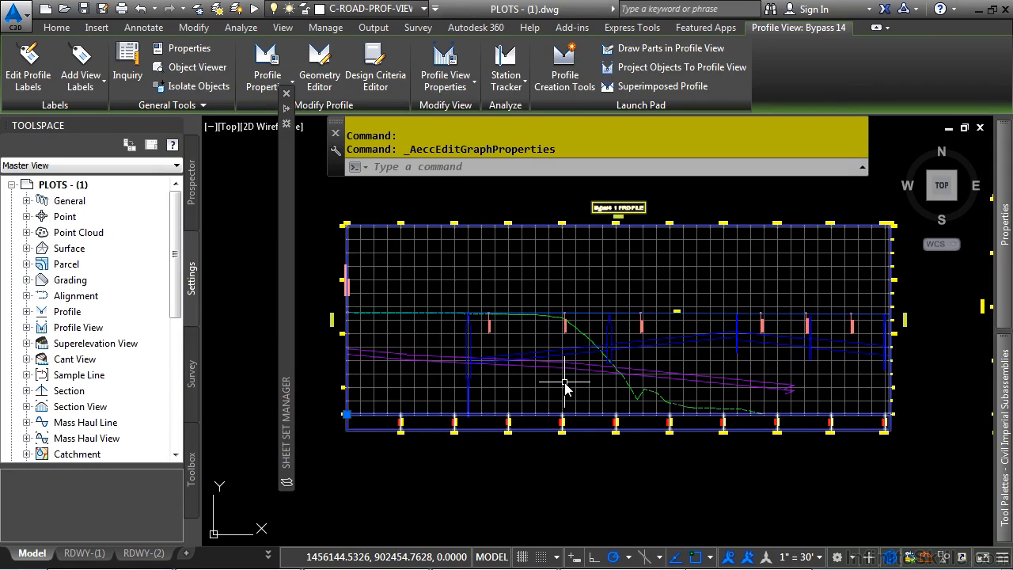
key("Escape")
type("rea")
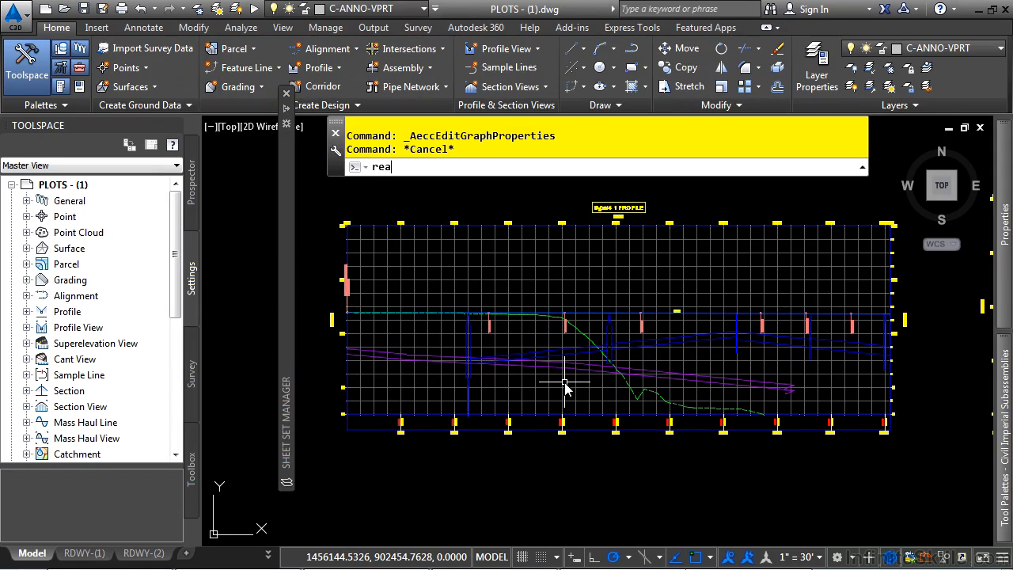
key("Return")
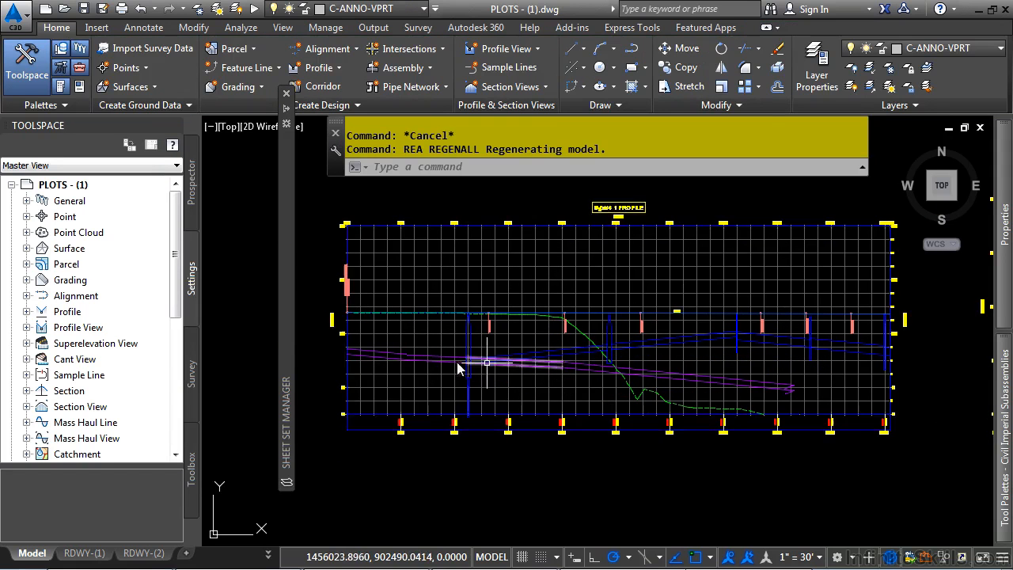
Pull one of the overlapping grade break labels at the start of the first profile view up and right into the empty grid
scroll(431, 361, "up", 2)
middle_click_drag(356, 259, 413, 311)
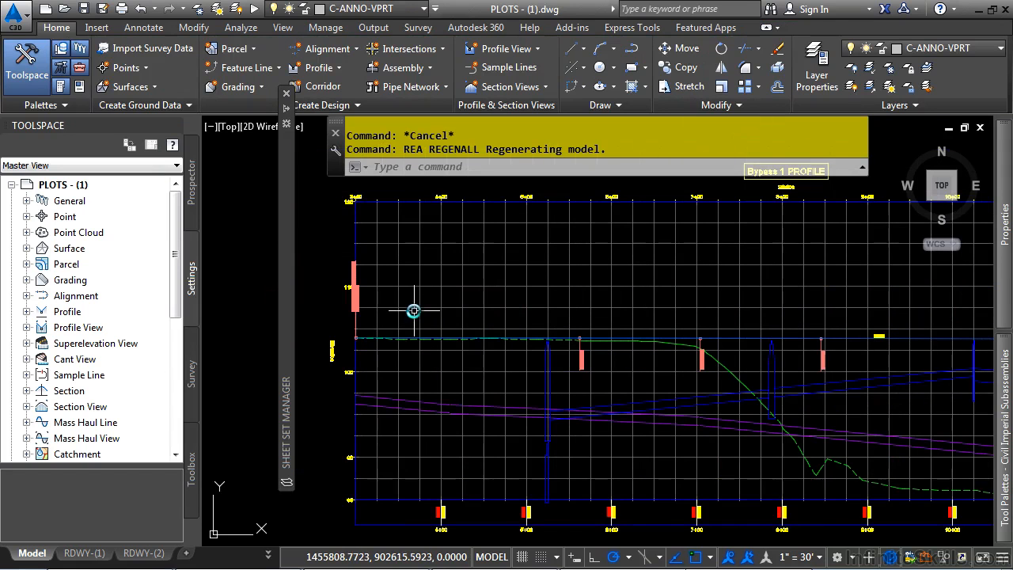
left_click(358, 295)
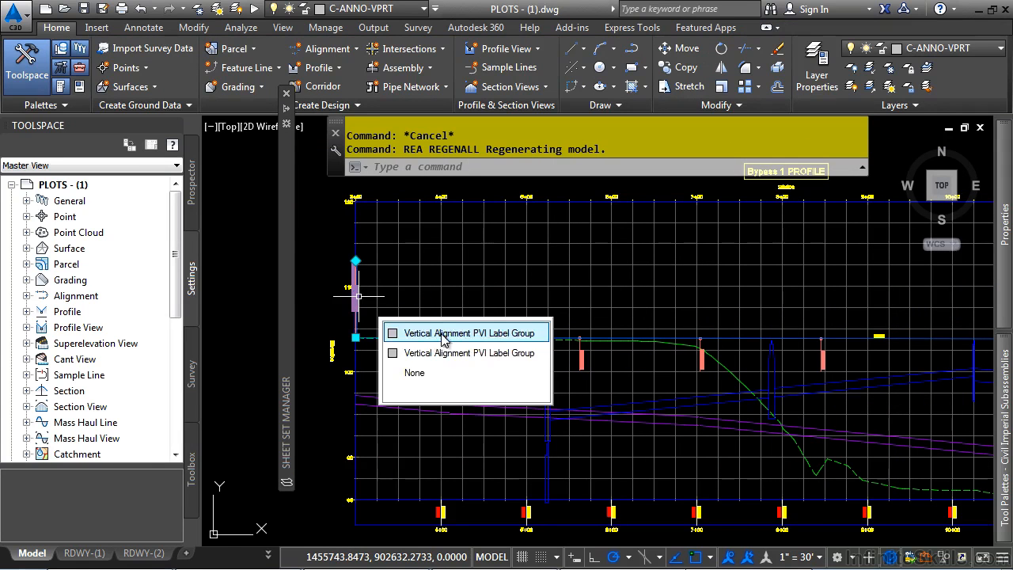
left_click(406, 330)
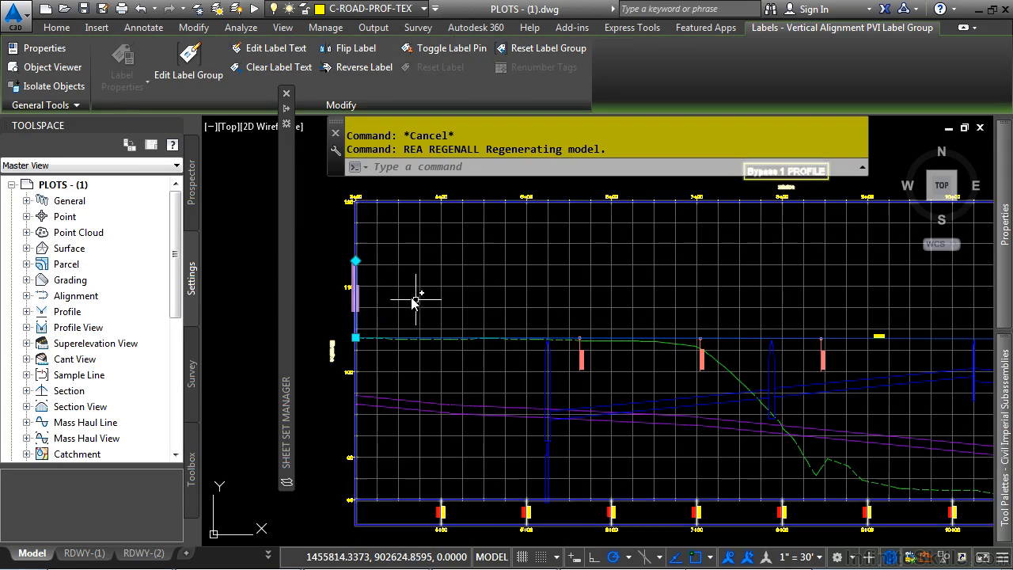
left_click(355, 337)
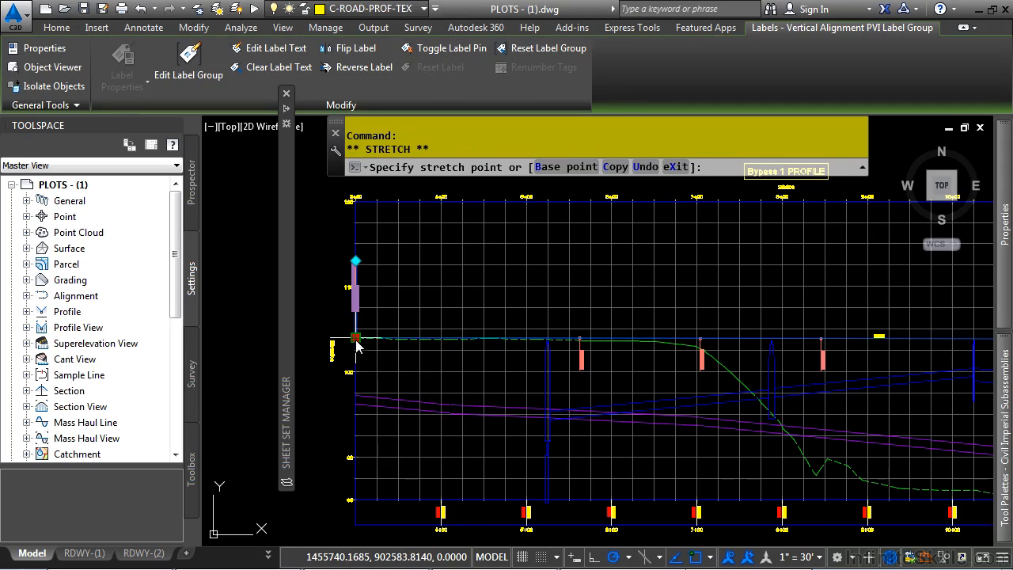
scroll(418, 283, "up", 5)
left_click(414, 275)
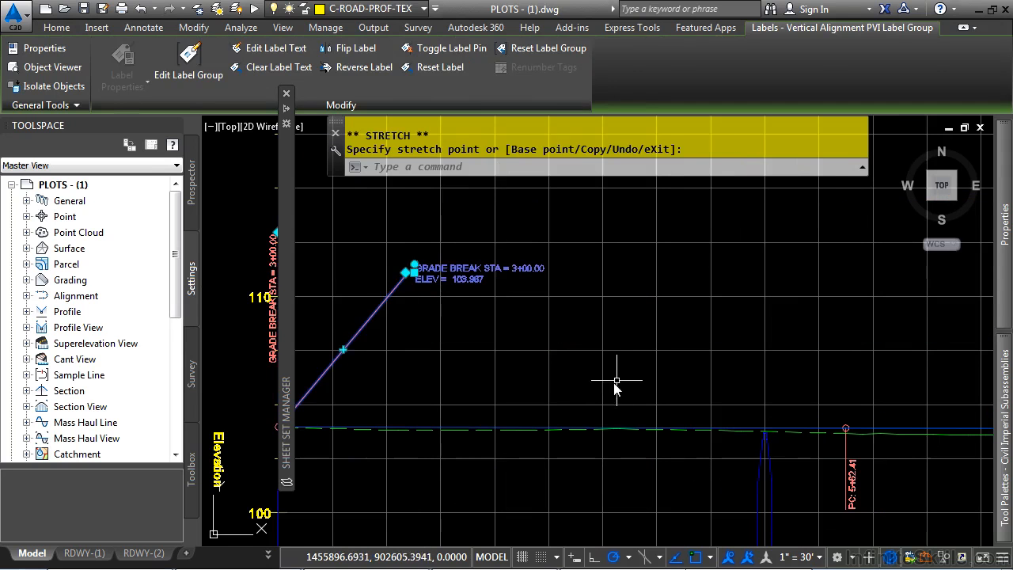
Return to the RDWY-(1) layout, unlock its profile viewport and shift the profile upward to show the station labels along its lower edge
middle_click(594, 373)
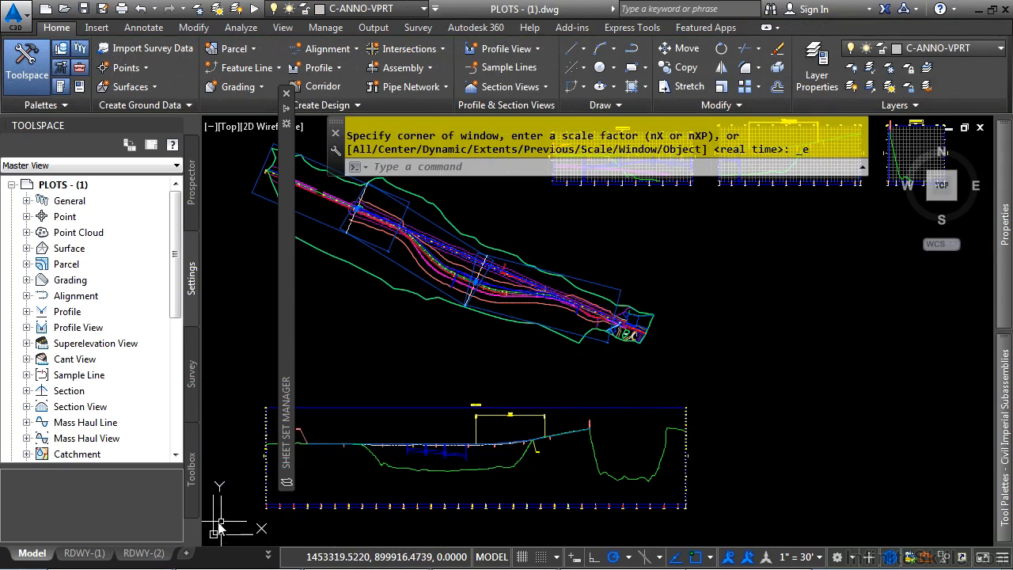
left_click(84, 552)
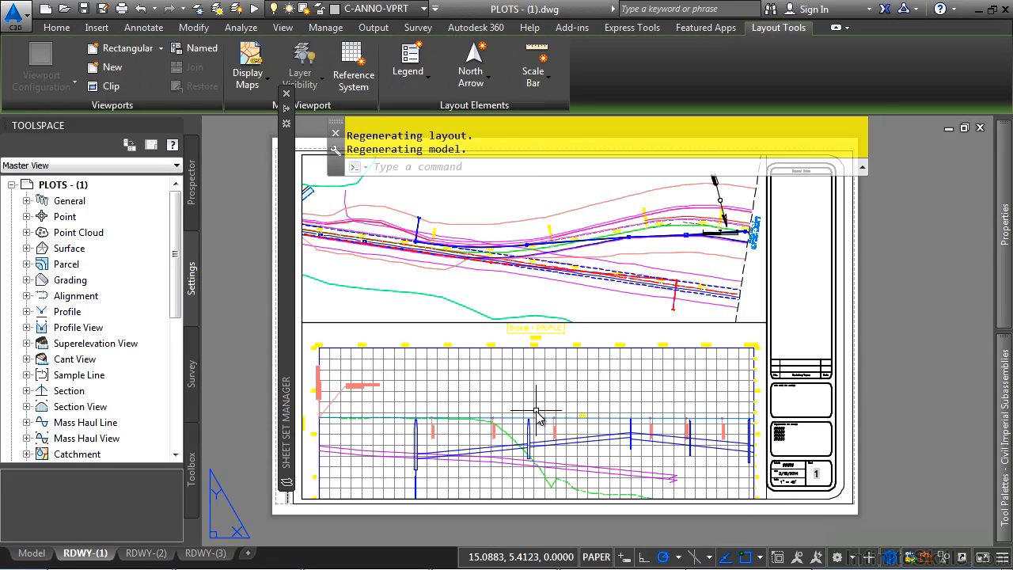
double_click(536, 411)
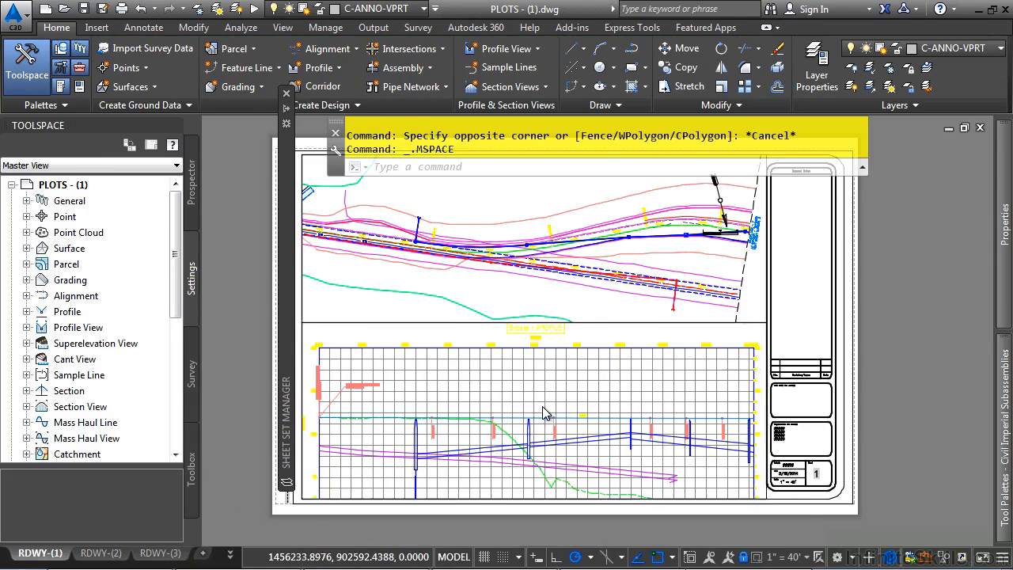
scroll(638, 383, "up", 3)
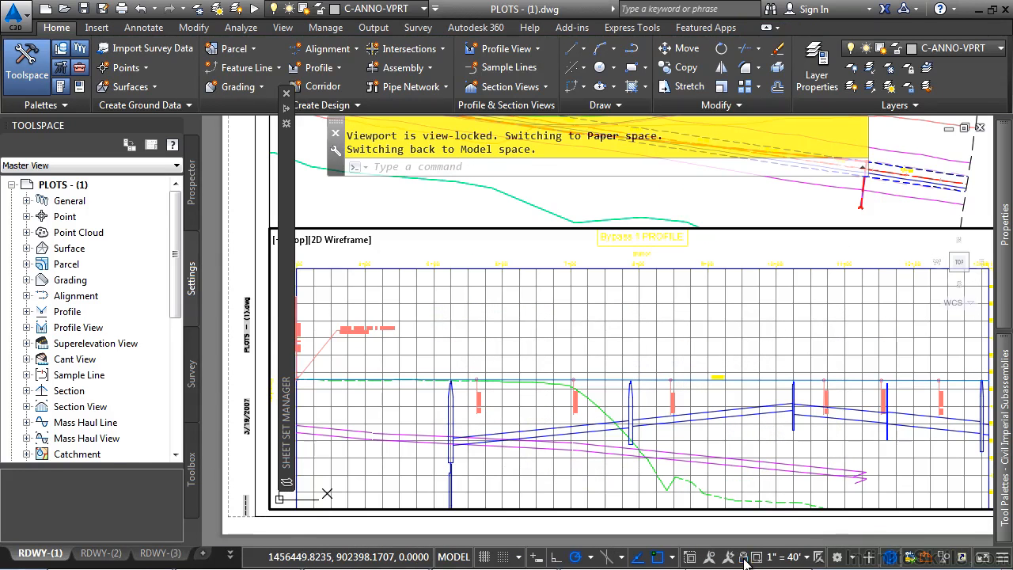
middle_click_drag(722, 463, 711, 431)
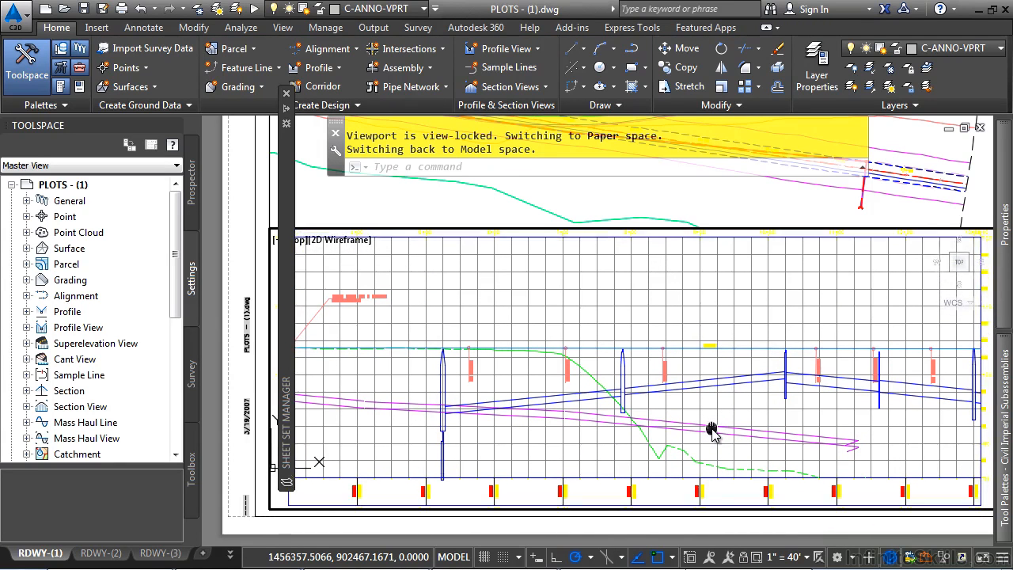